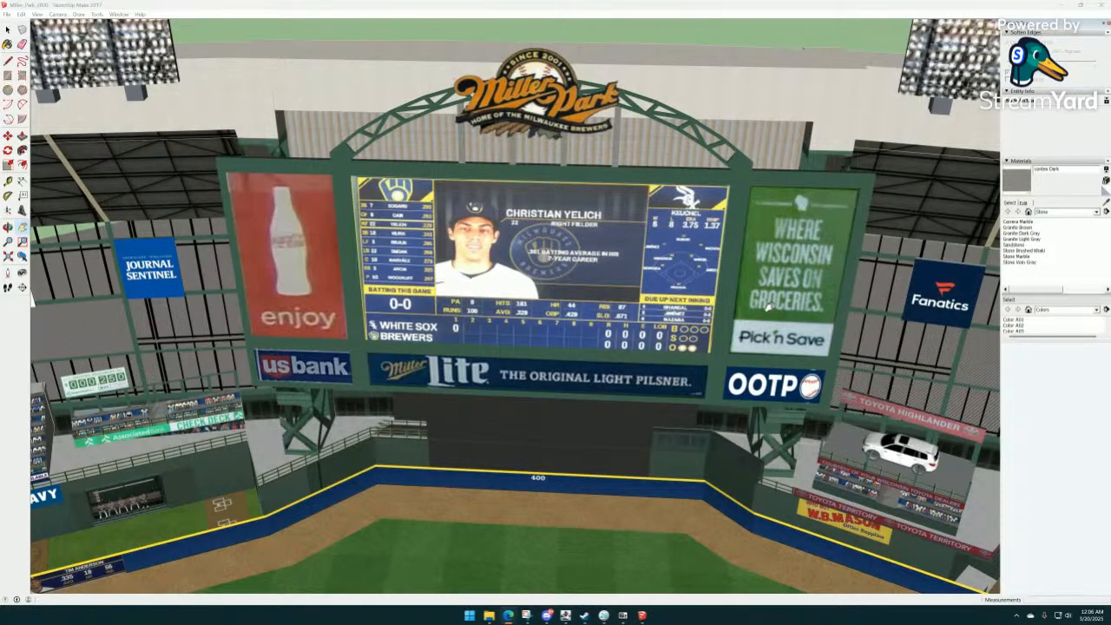
Examine the outfield of the stadium model and the main scoreboard with its video screen from far and near.
middle_drag(619, 250, 615, 275)
scroll(614, 274, down, 5)
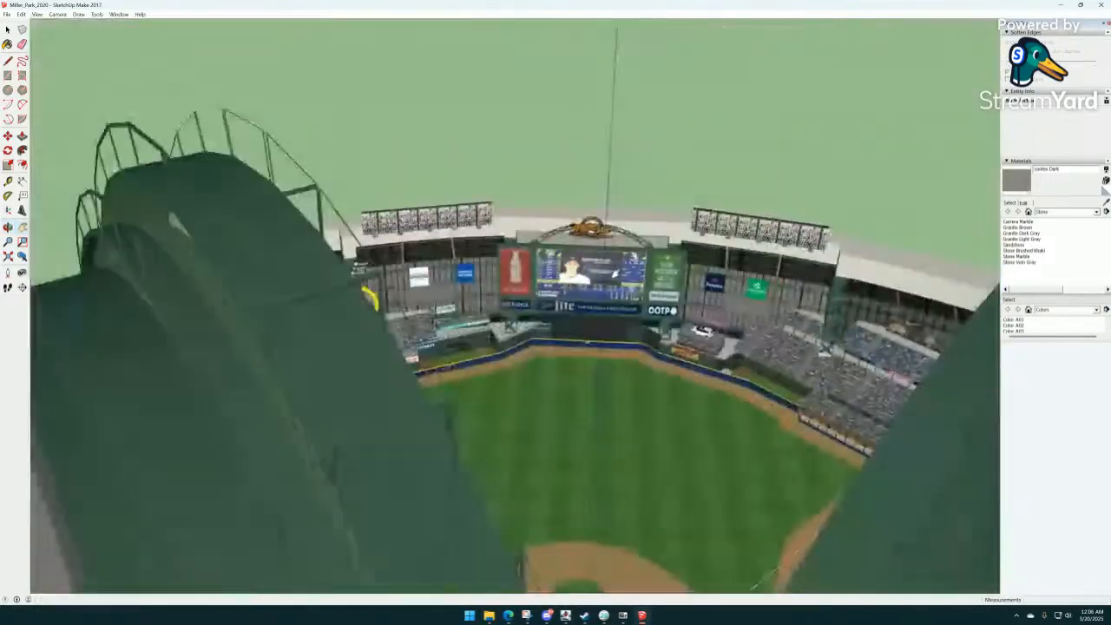
scroll(615, 274, down, 3)
middle_drag(719, 287, 635, 318)
scroll(640, 308, up, 4)
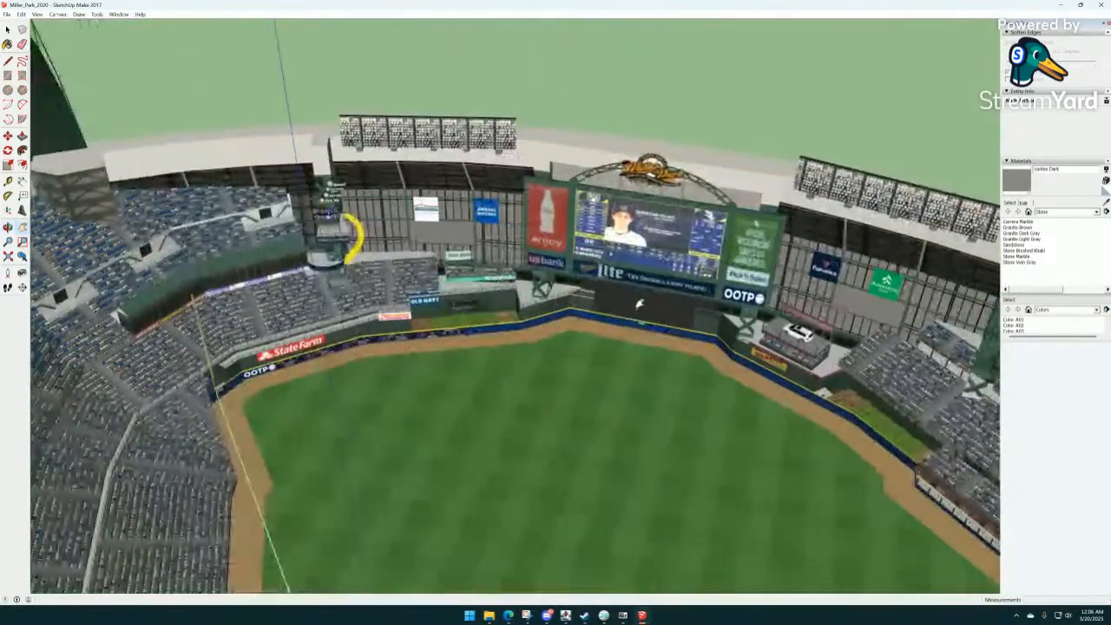
scroll(639, 303, down, 4)
scroll(688, 307, up, 4)
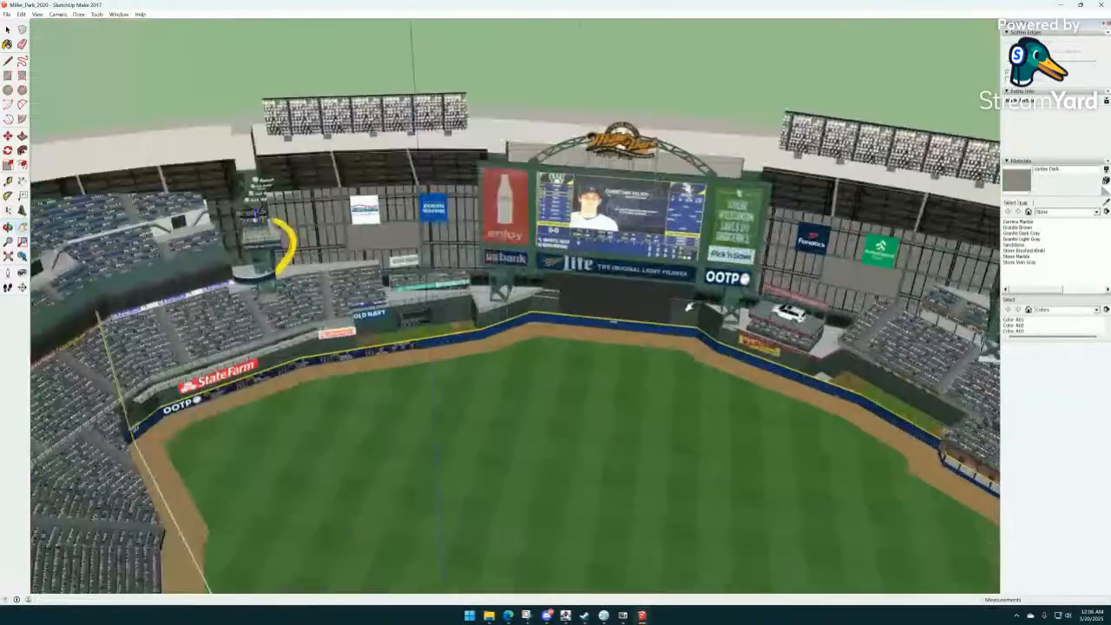
scroll(689, 307, up, 4)
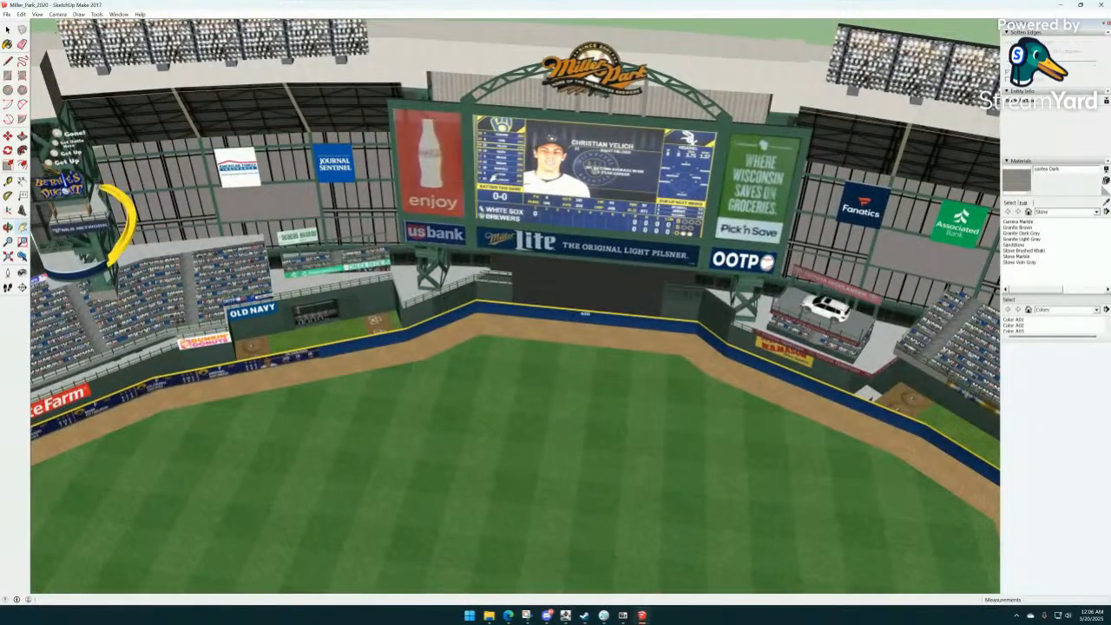
scroll(612, 164, up, 4)
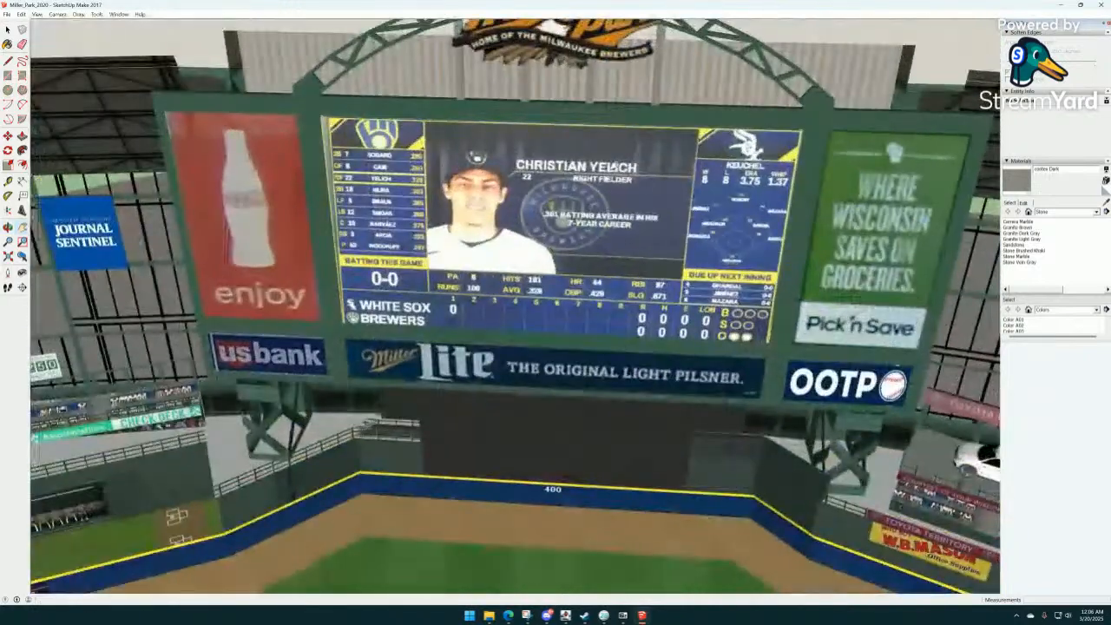
middle_drag(613, 167, 653, 105)
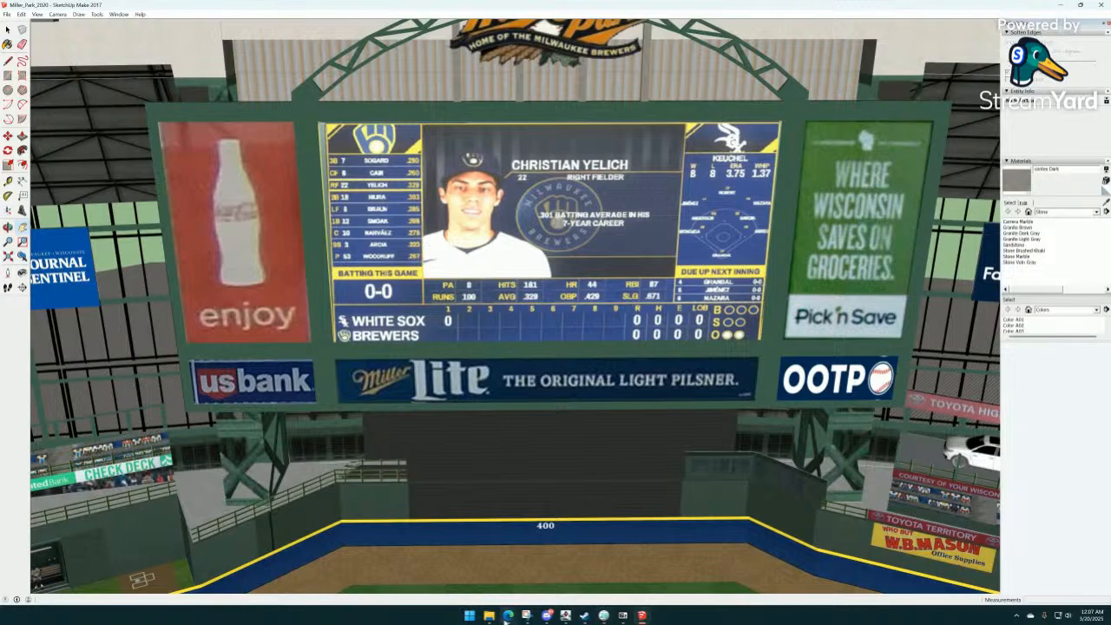
Switch to the browser and read the forum post on adding live scoreboards to custom made parks, including its attachments.
mouse_move(512, 619)
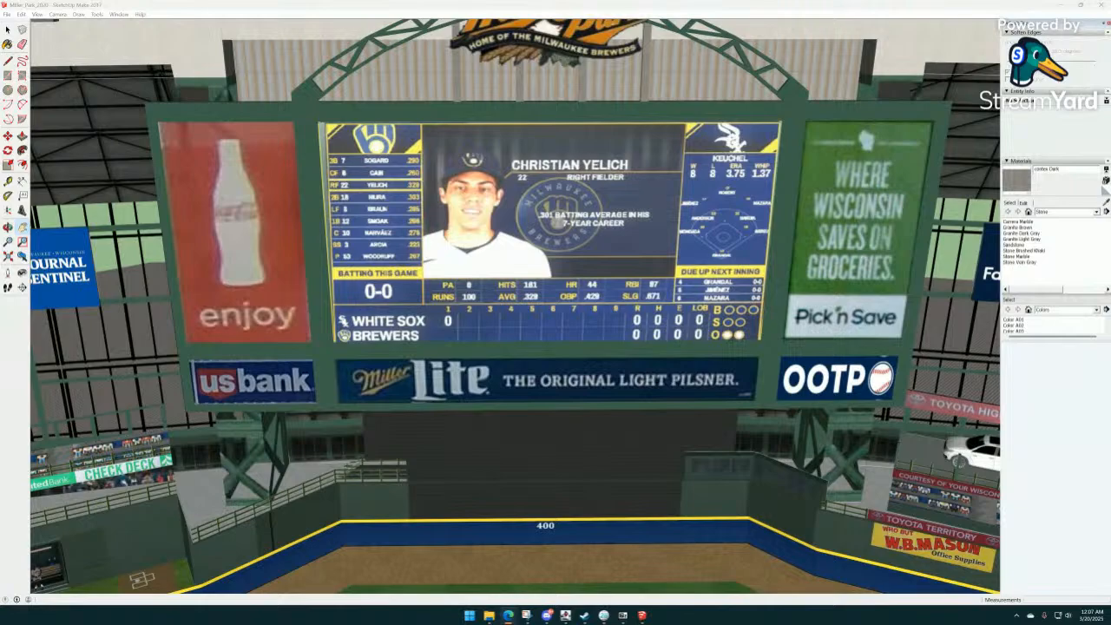
drag(1110, 87, 645, 39)
scroll(510, 242, up, 5)
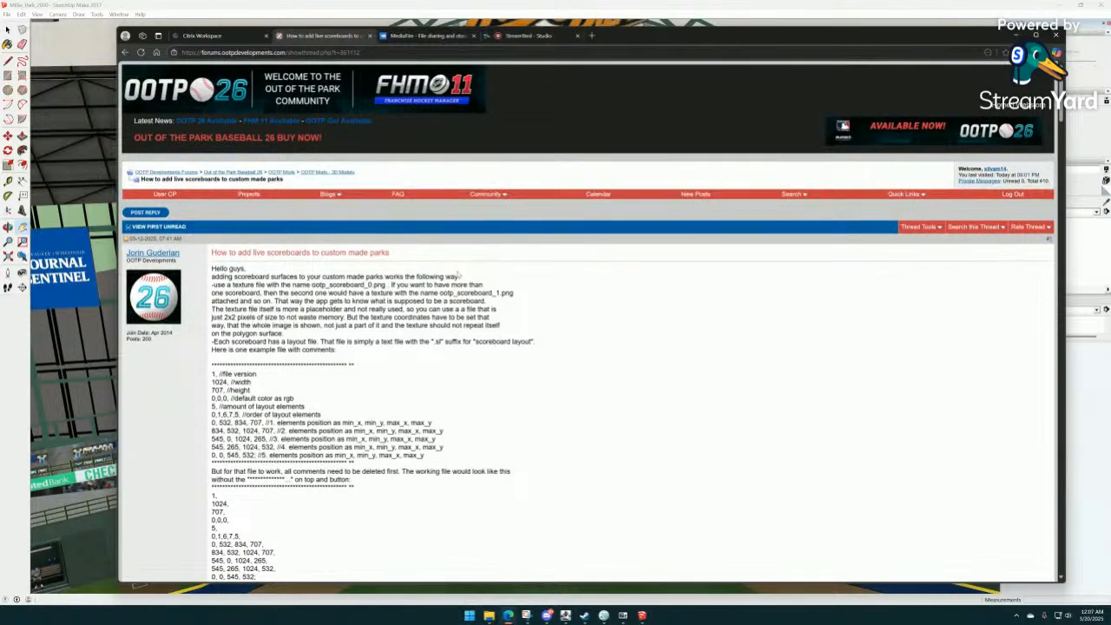
scroll(404, 267, down, 3)
scroll(397, 268, up, 4)
scroll(346, 257, down, 3)
scroll(346, 259, down, 3)
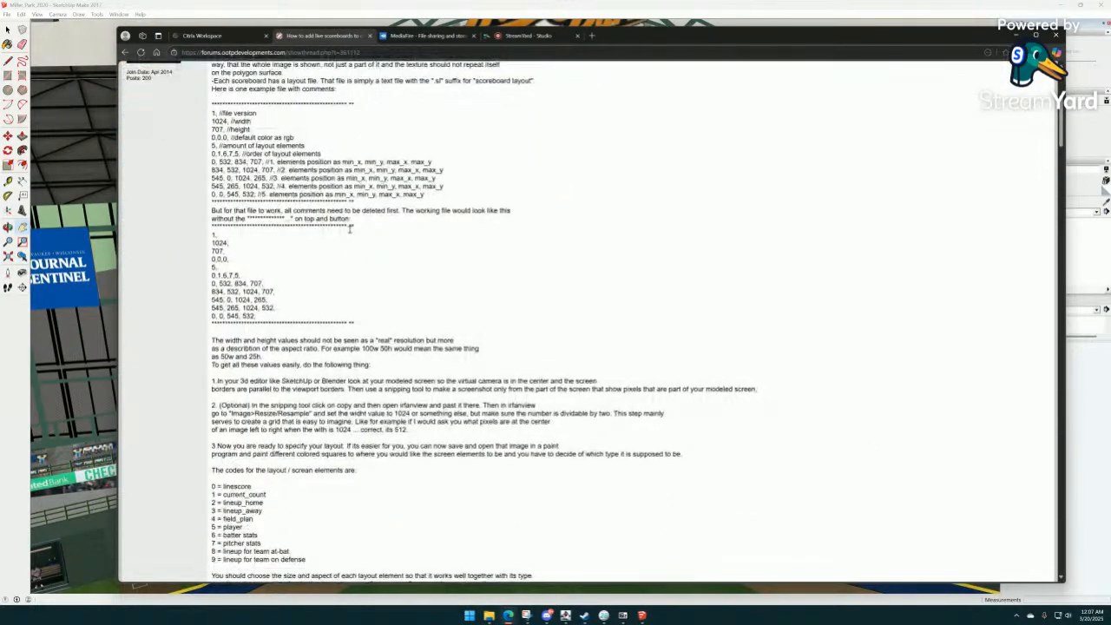
scroll(348, 264, up, 4)
scroll(352, 287, down, 3)
scroll(354, 295, down, 9)
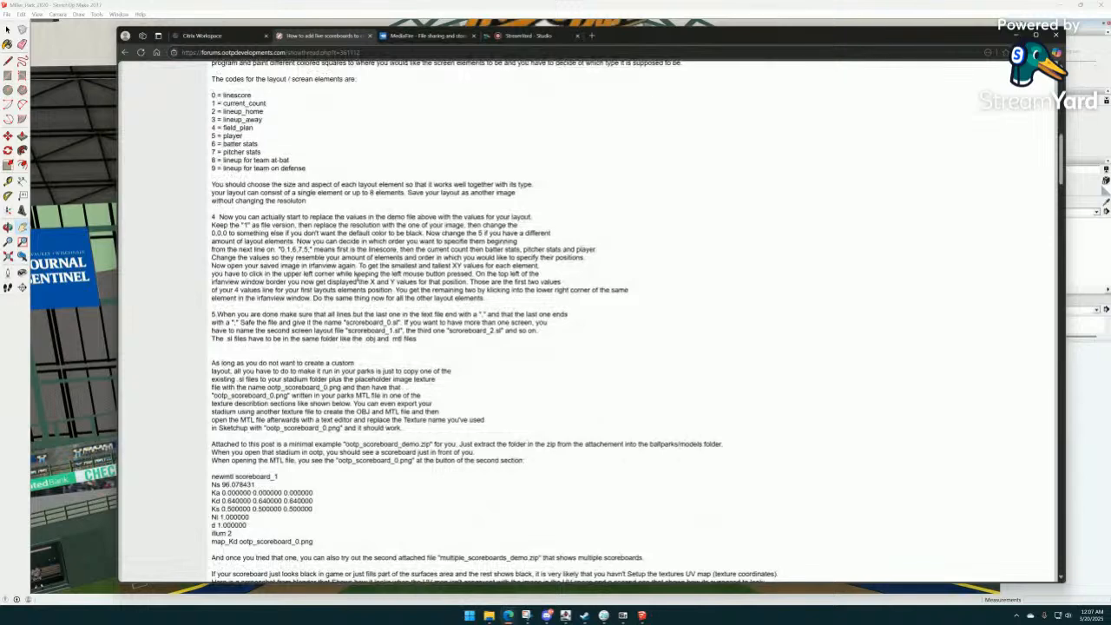
scroll(358, 278, down, 3)
scroll(357, 258, down, 4)
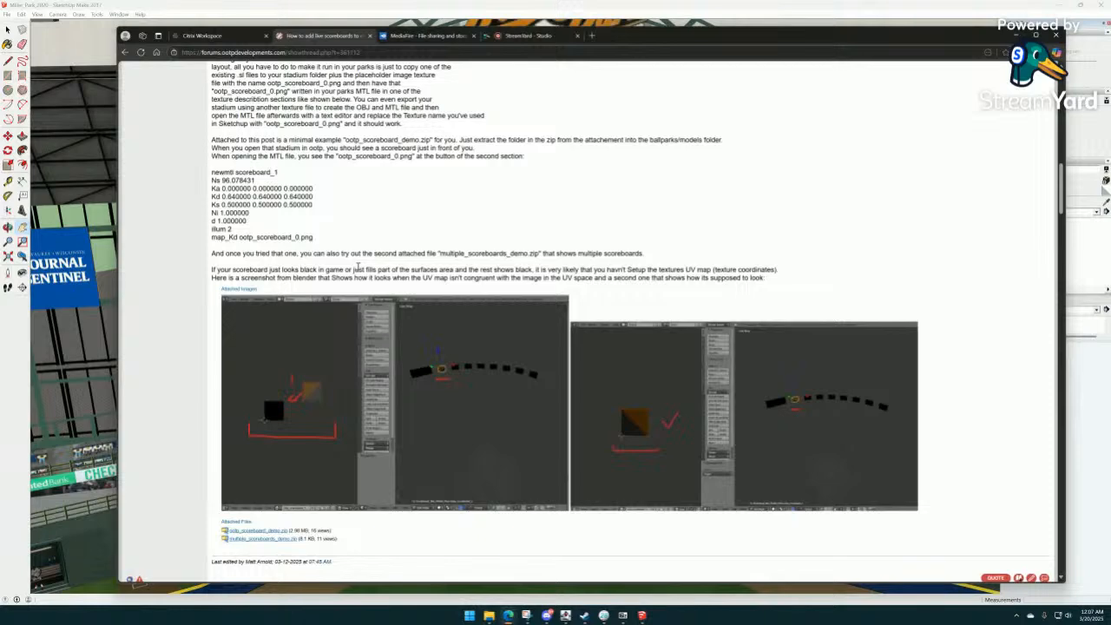
scroll(358, 267, down, 3)
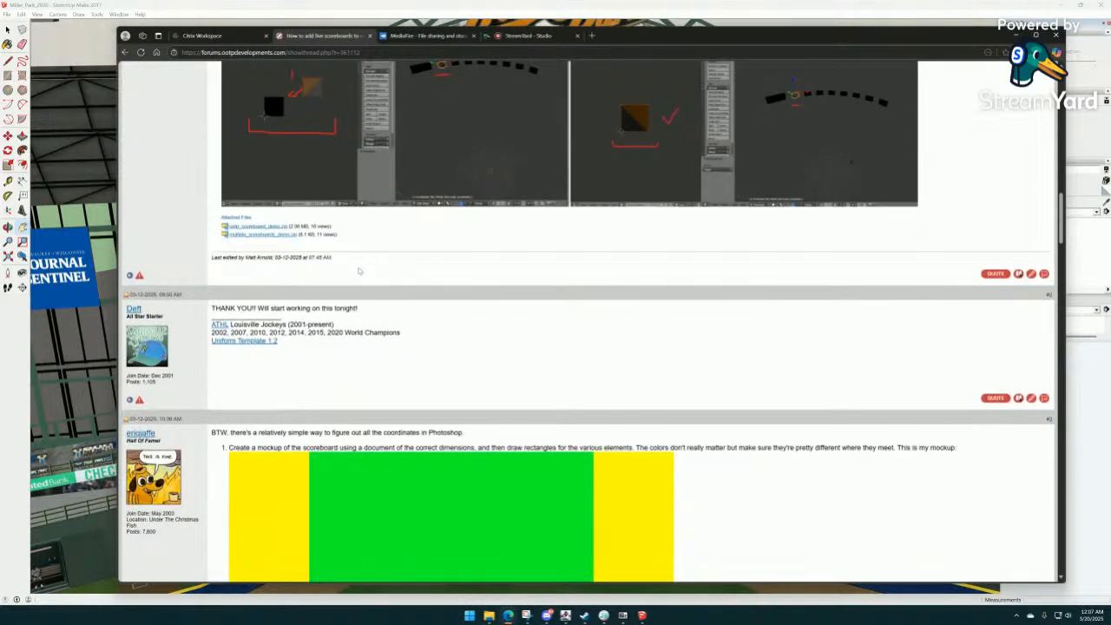
Review the post's comment-free sample layout file, the layout element codes and the instructions for specifying the layout.
scroll(357, 270, up, 1)
scroll(359, 273, up, 2)
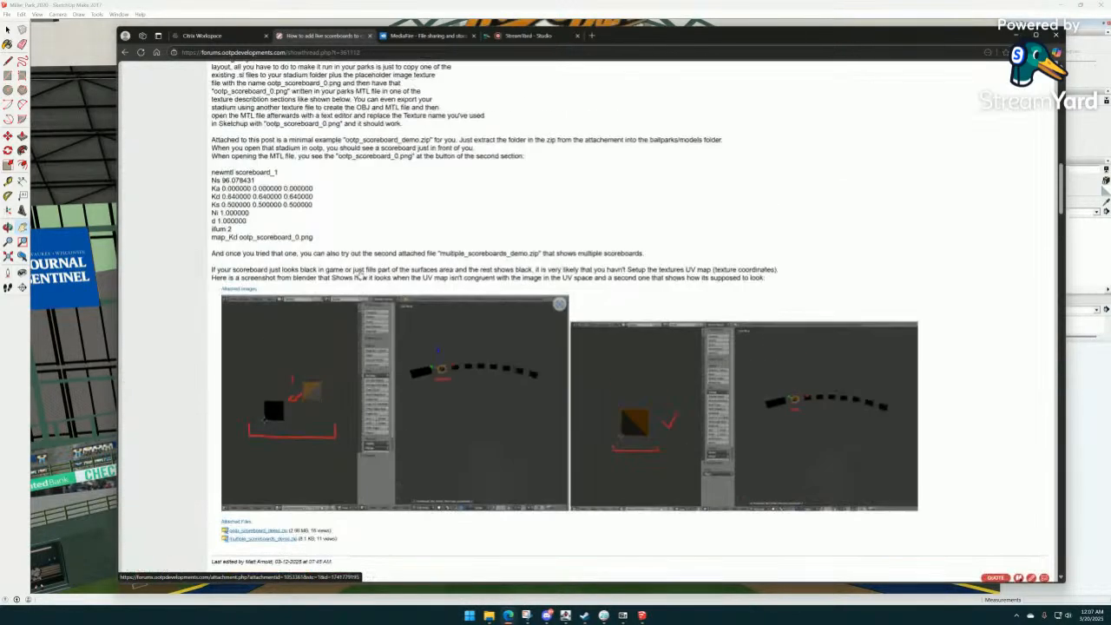
scroll(359, 274, up, 8)
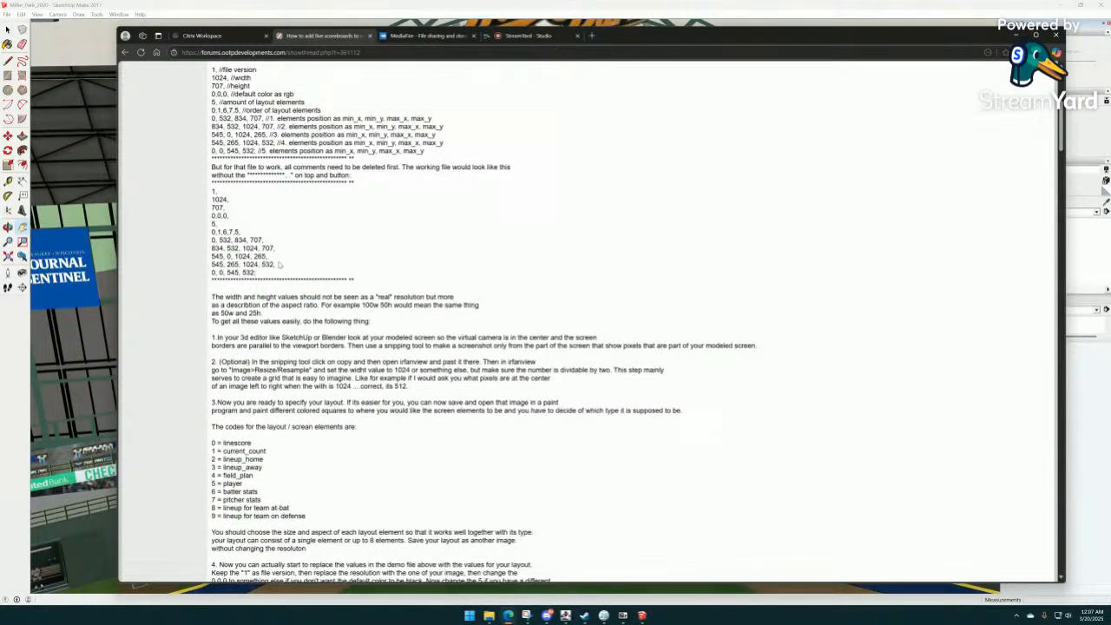
drag(273, 274, 212, 190)
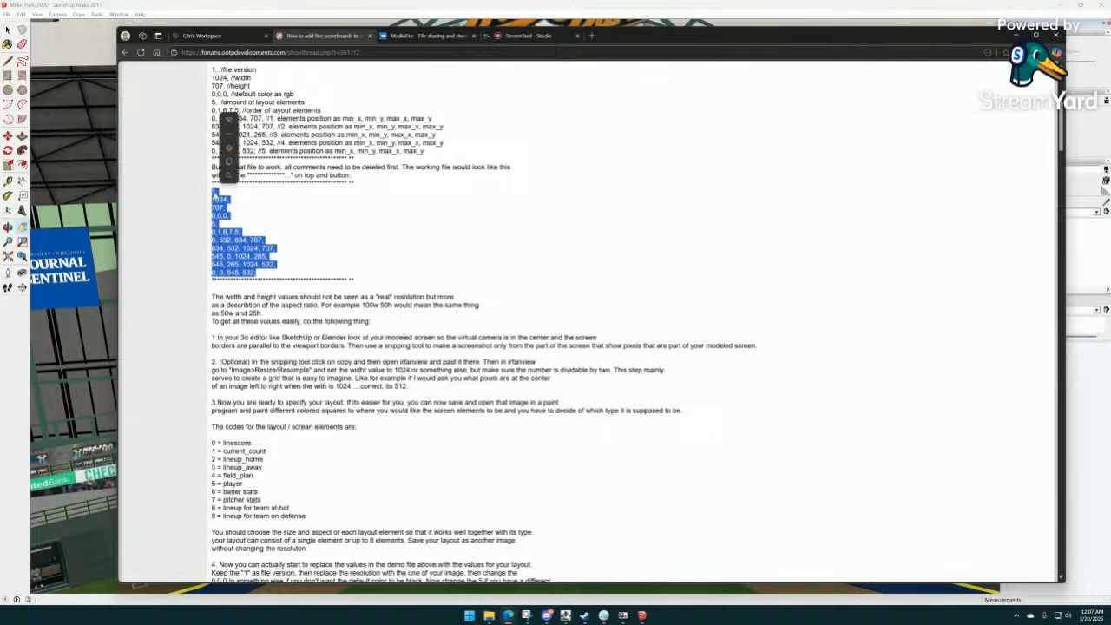
click(248, 227)
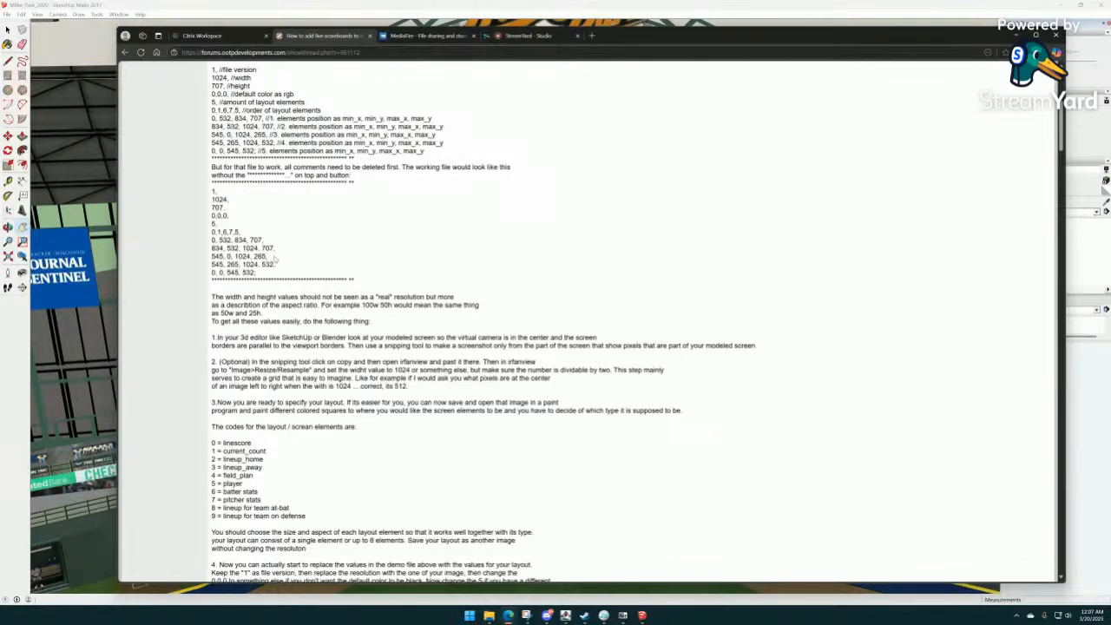
scroll(279, 270, down, 3)
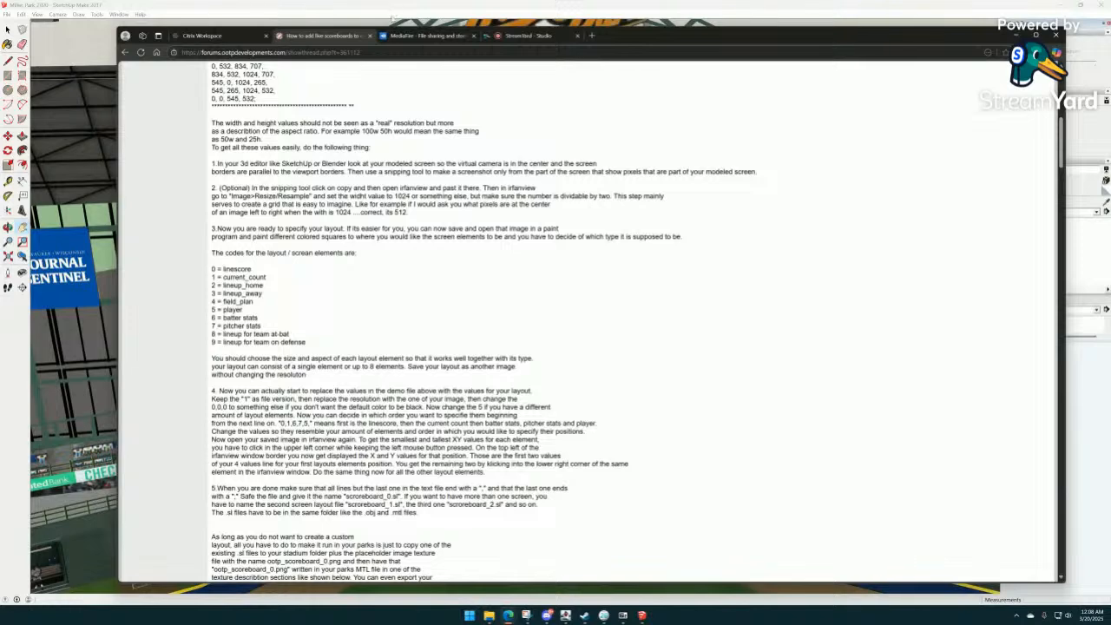
Return to the SketchUp model and select the face of the main video screen on the scoreboard.
click(392, 17)
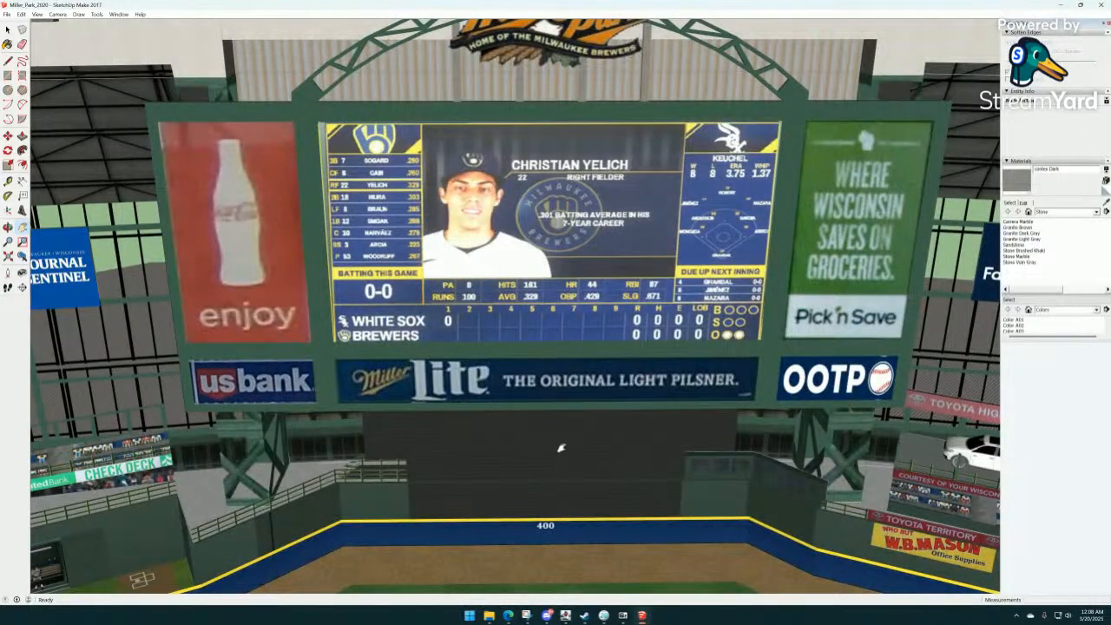
middle_drag(561, 429, 581, 392)
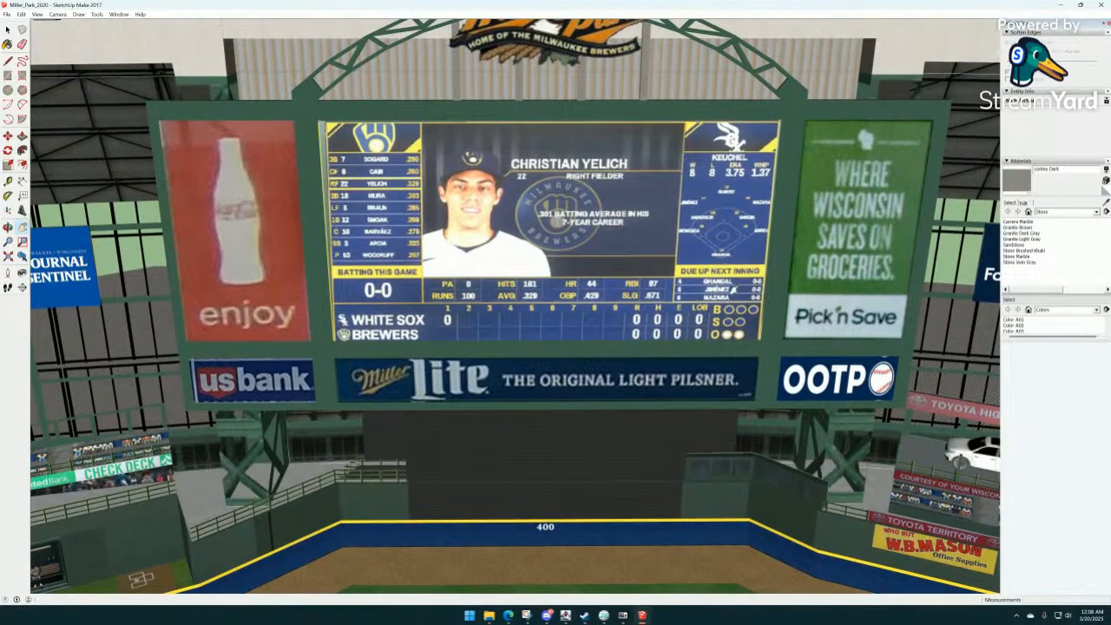
middle_drag(733, 289, 699, 385)
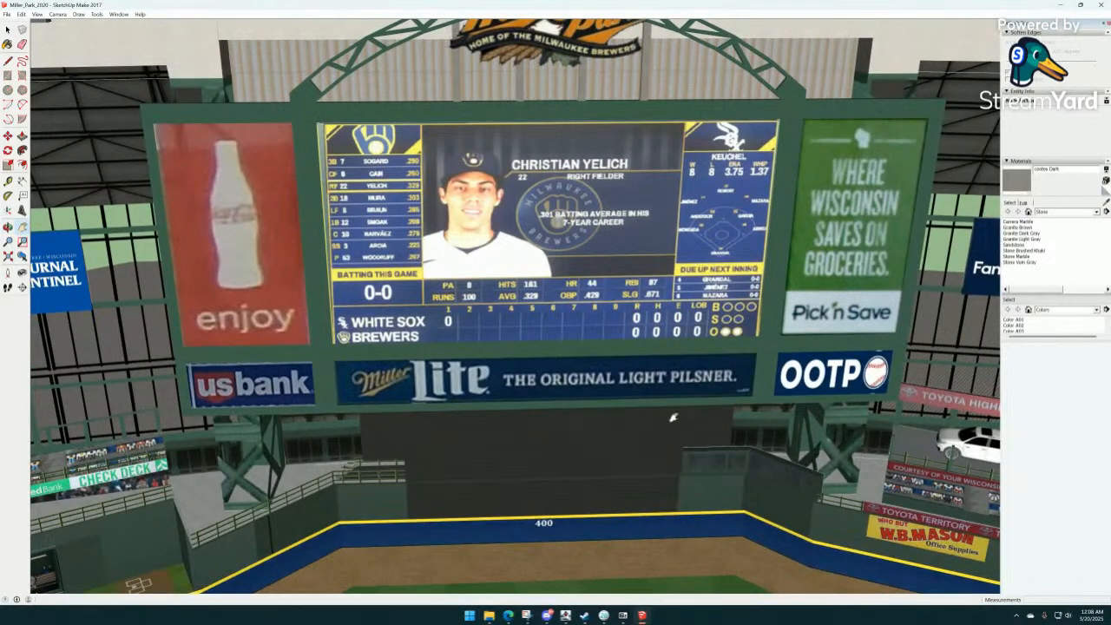
key(space)
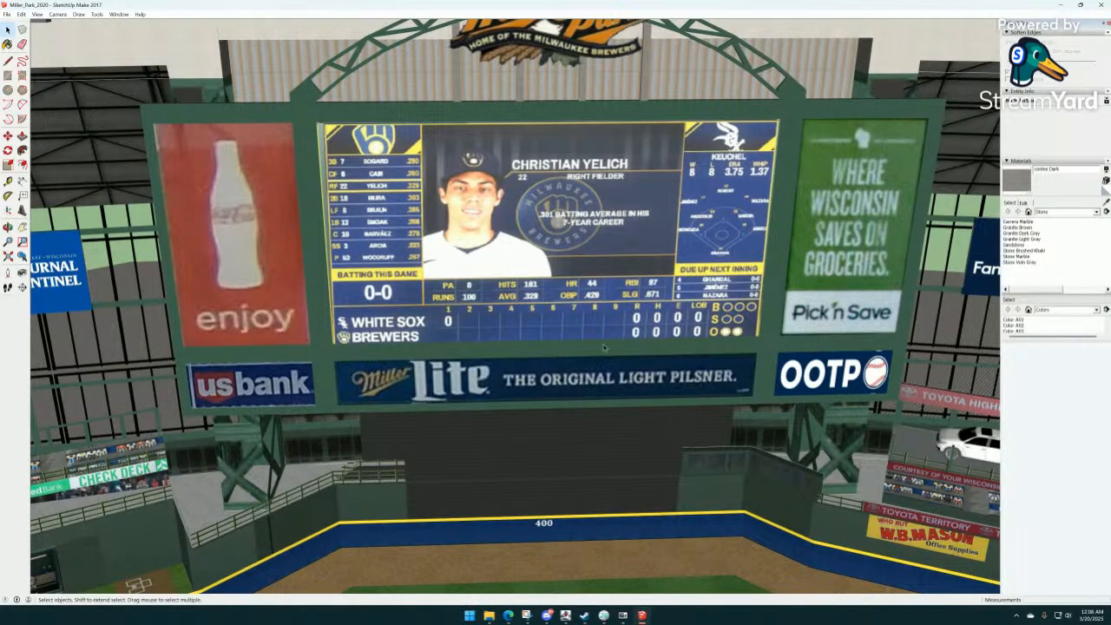
click(554, 239)
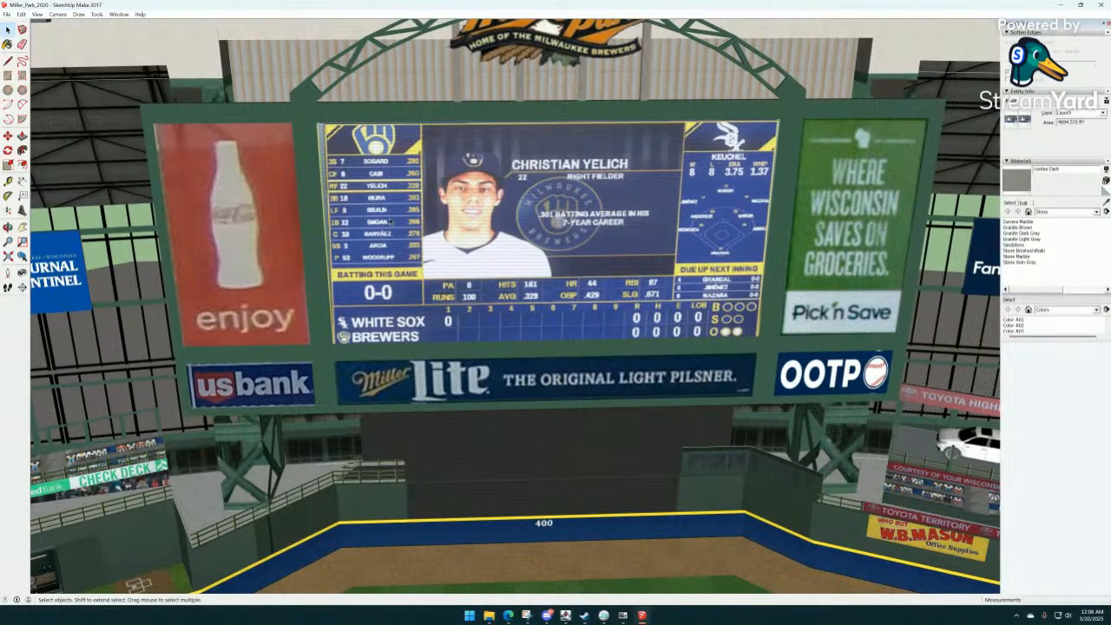
Turn on the display of edges in the model, with the Line tool ready at the video screen's upper-left corner.
middle_drag(391, 220, 274, 182)
scroll(275, 182, up, 2)
click(8, 61)
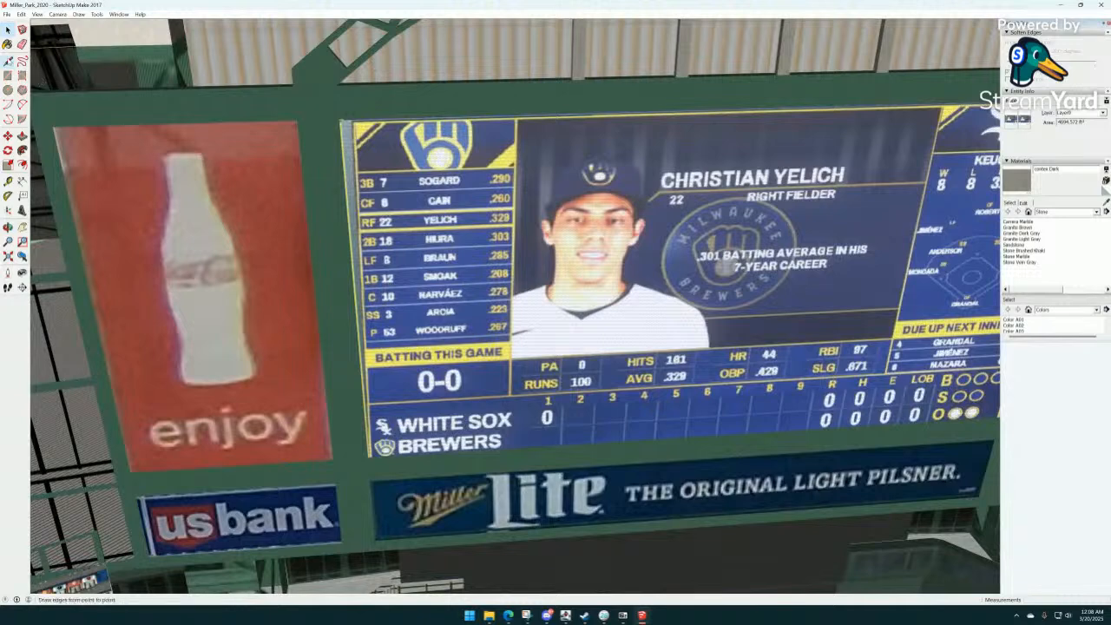
scroll(463, 173, up, 2)
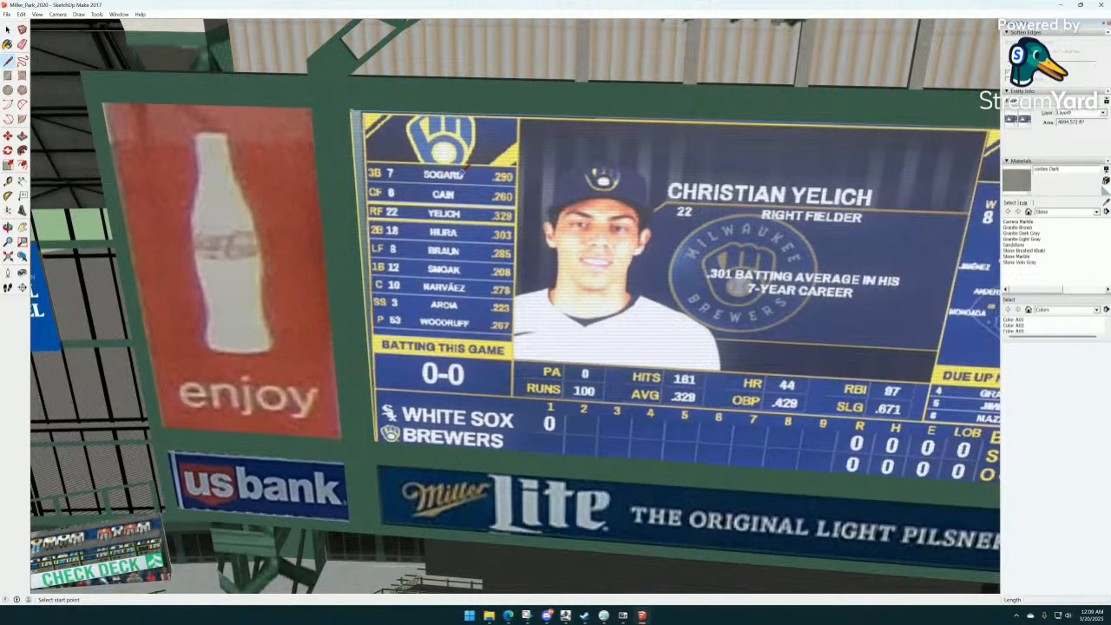
middle_drag(465, 168, 482, 207)
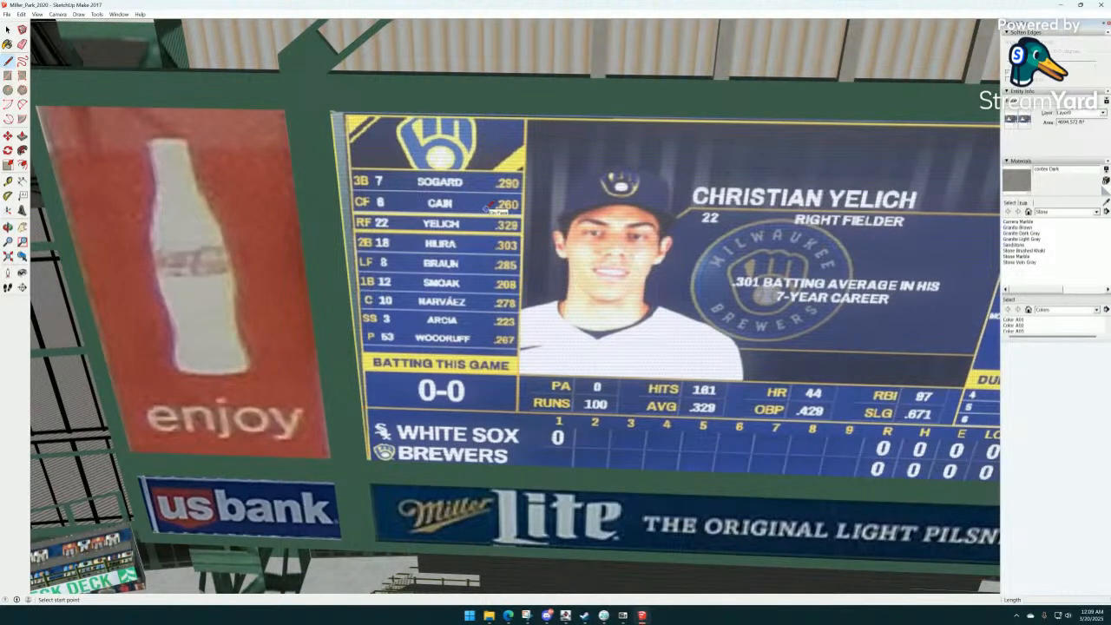
scroll(362, 137, up, 2)
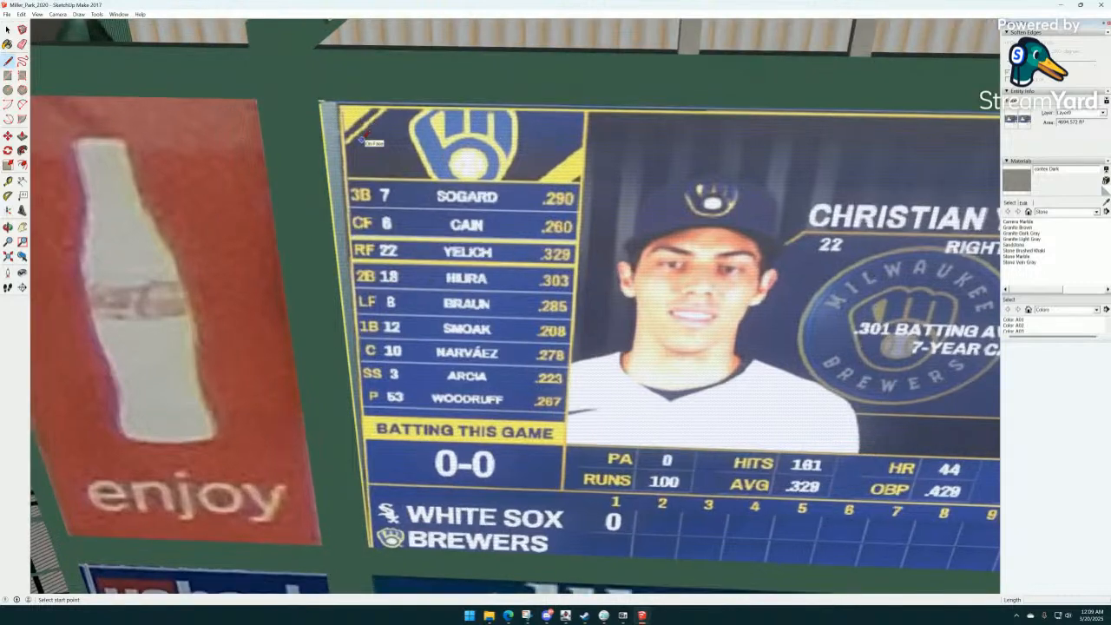
scroll(361, 137, down, 3)
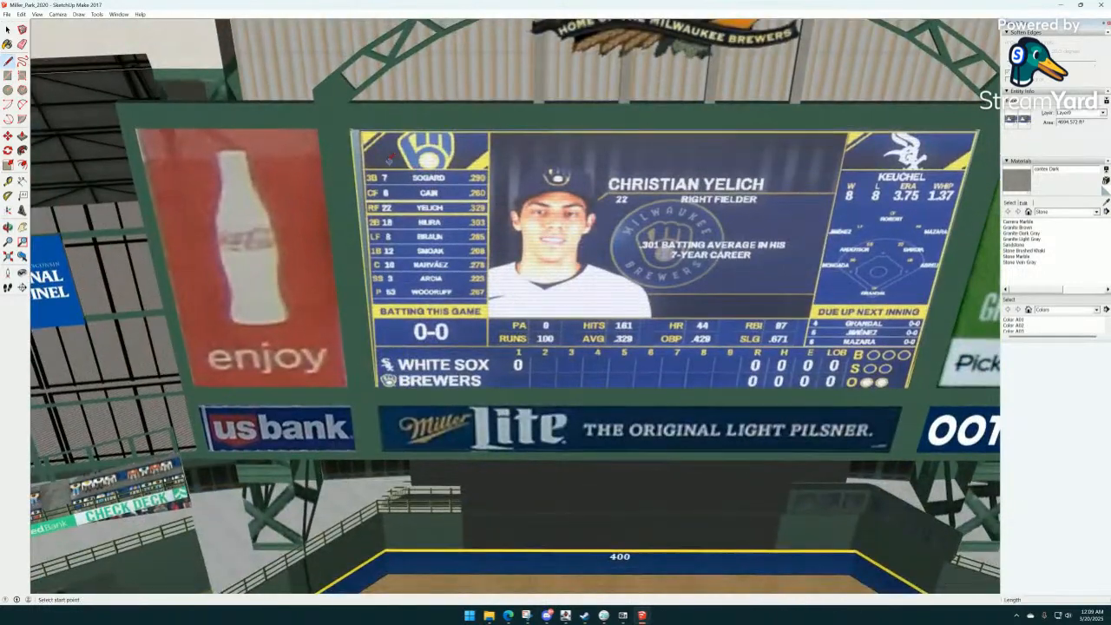
scroll(326, 86, up, 3)
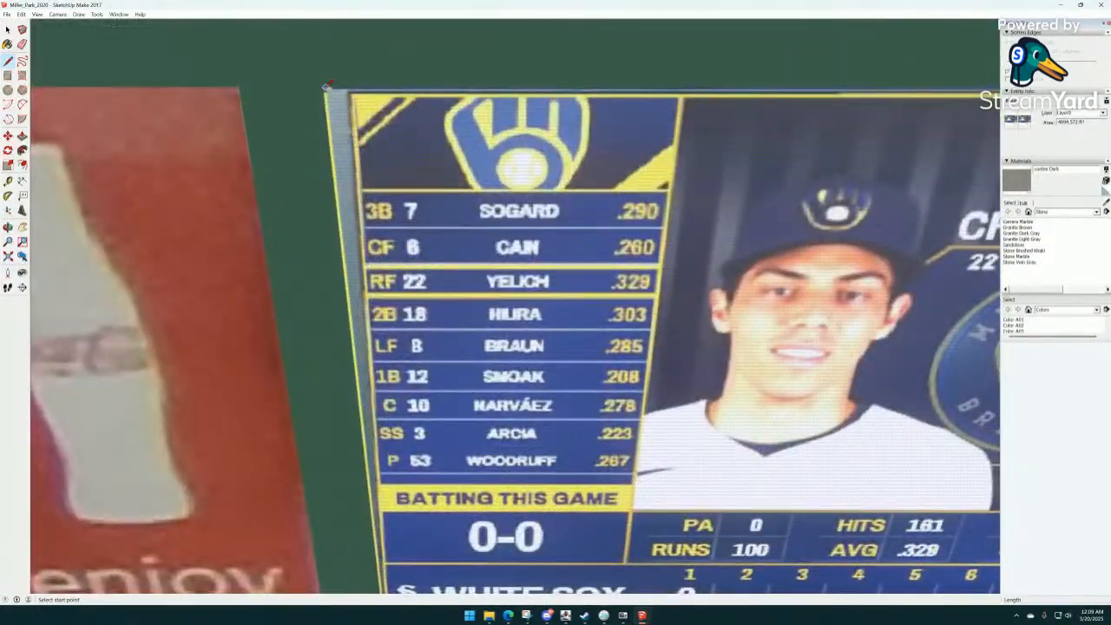
scroll(327, 86, down, 3)
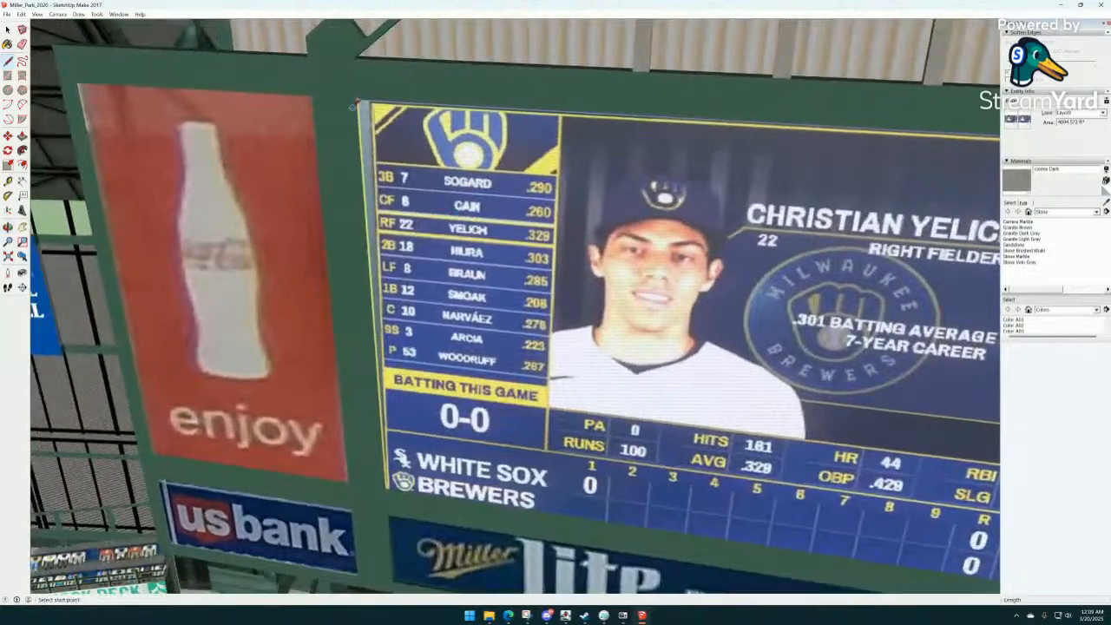
scroll(399, 163, down, 3)
scroll(854, 414, up, 1)
scroll(570, 201, down, 2)
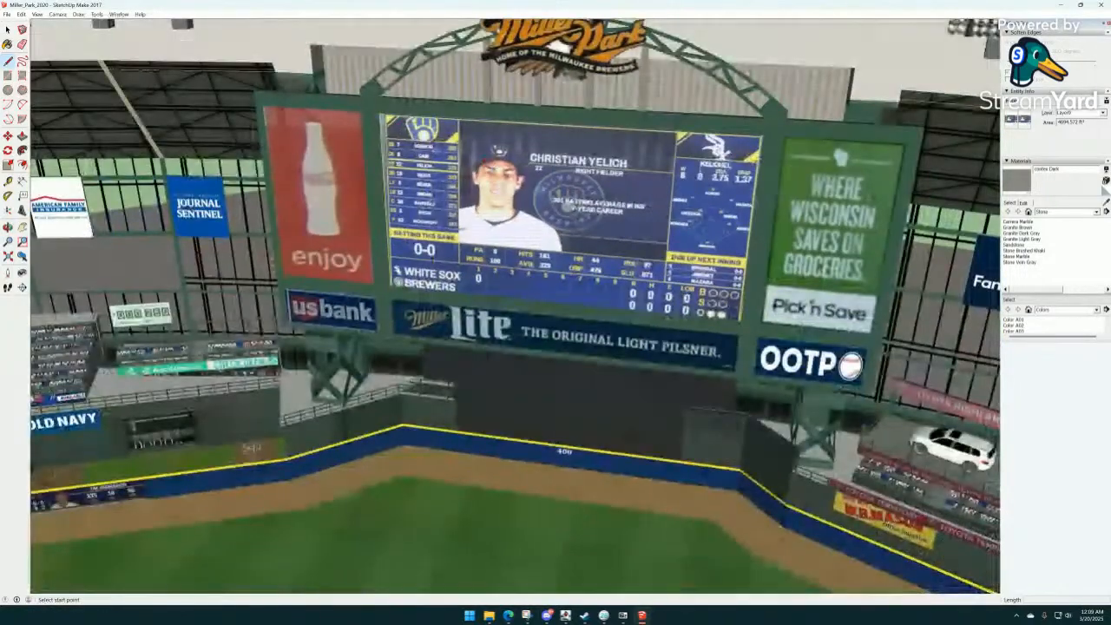
scroll(356, 129, up, 5)
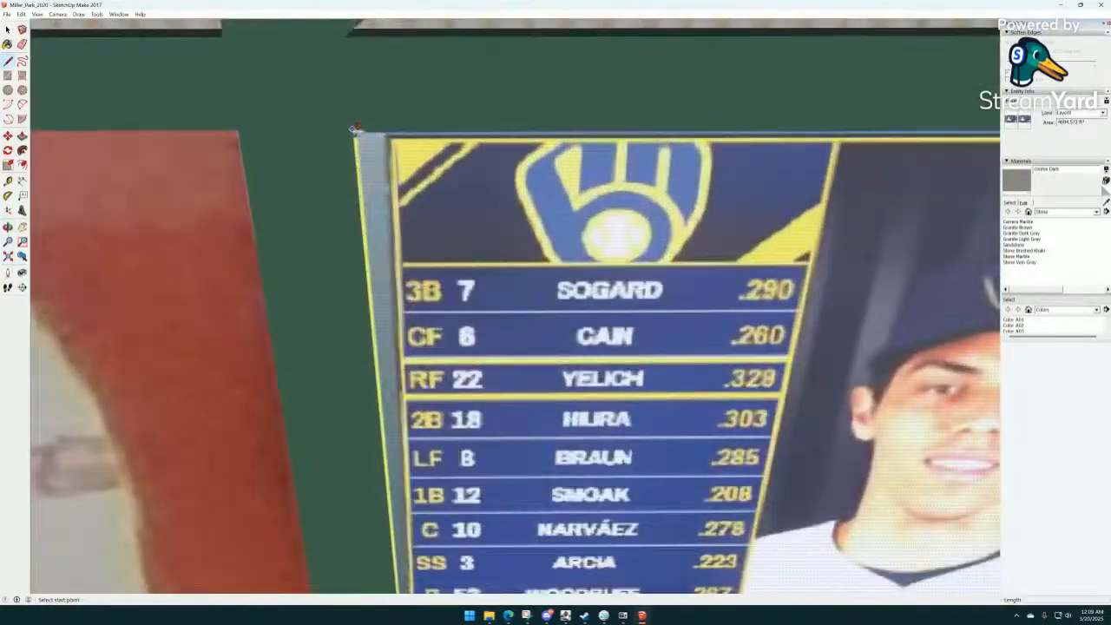
click(37, 14)
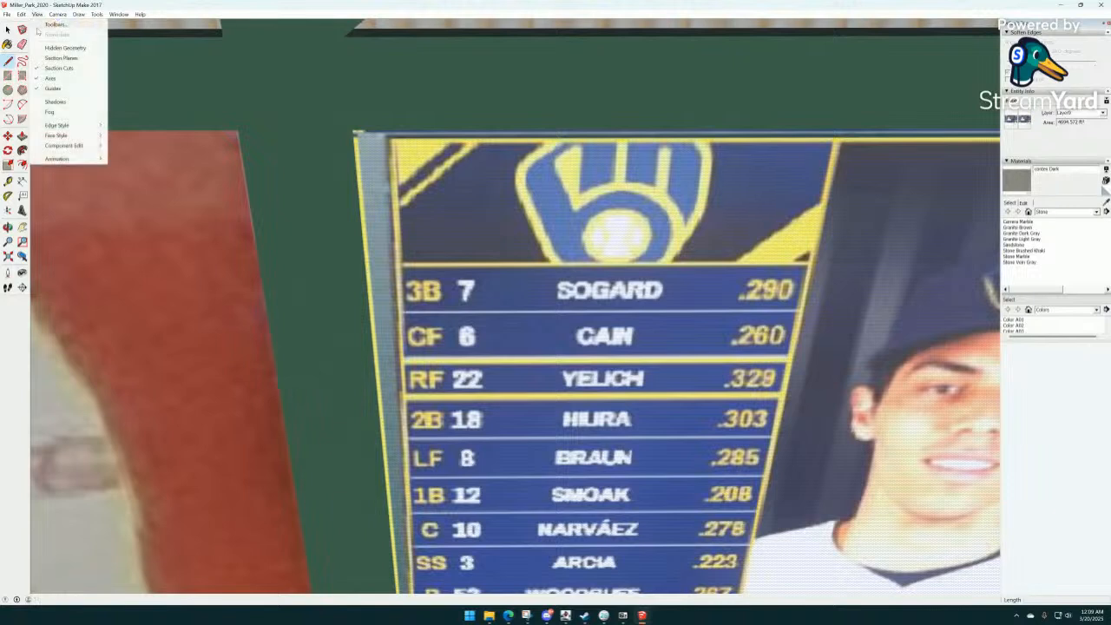
mouse_move(59, 127)
click(122, 126)
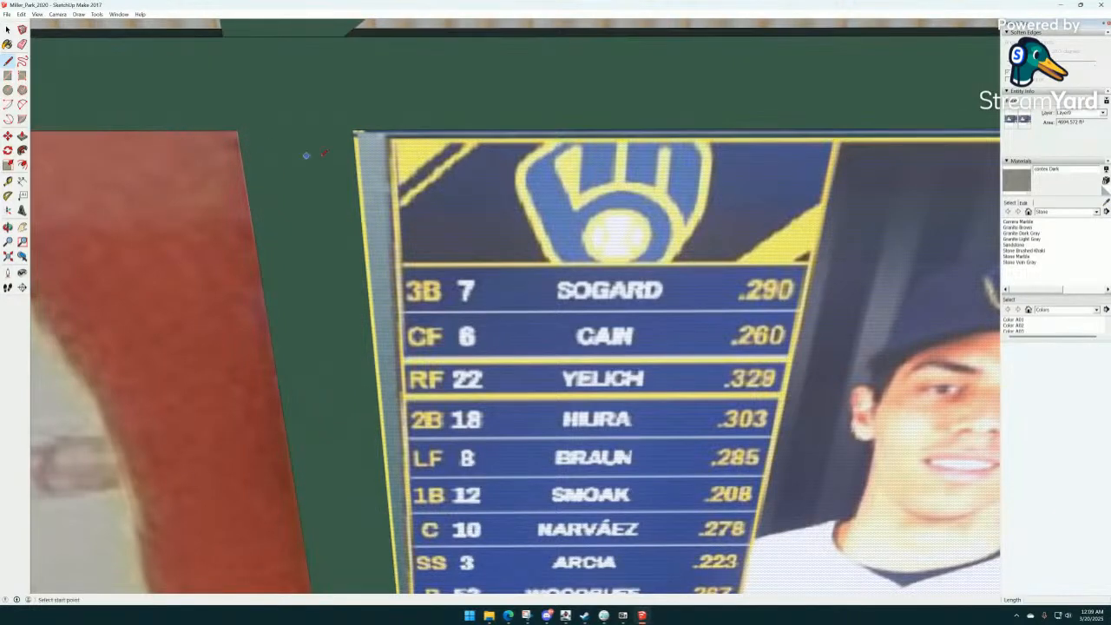
Draw short lines of equal length perpendicular to the face from the video screen's upper-left and lower-right corners.
click(352, 131)
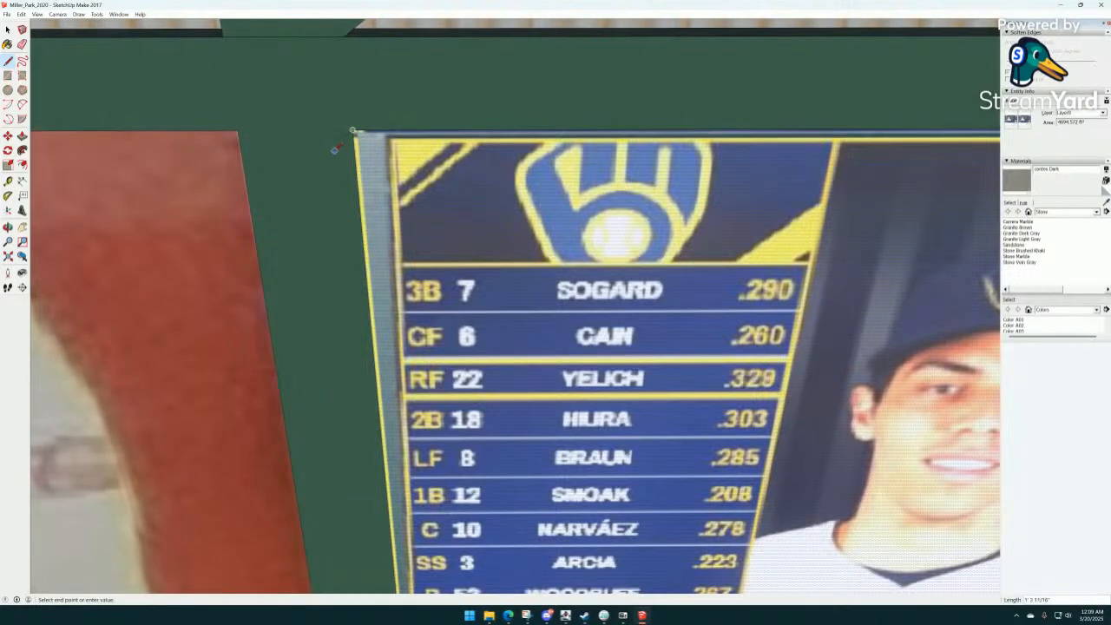
text(5')
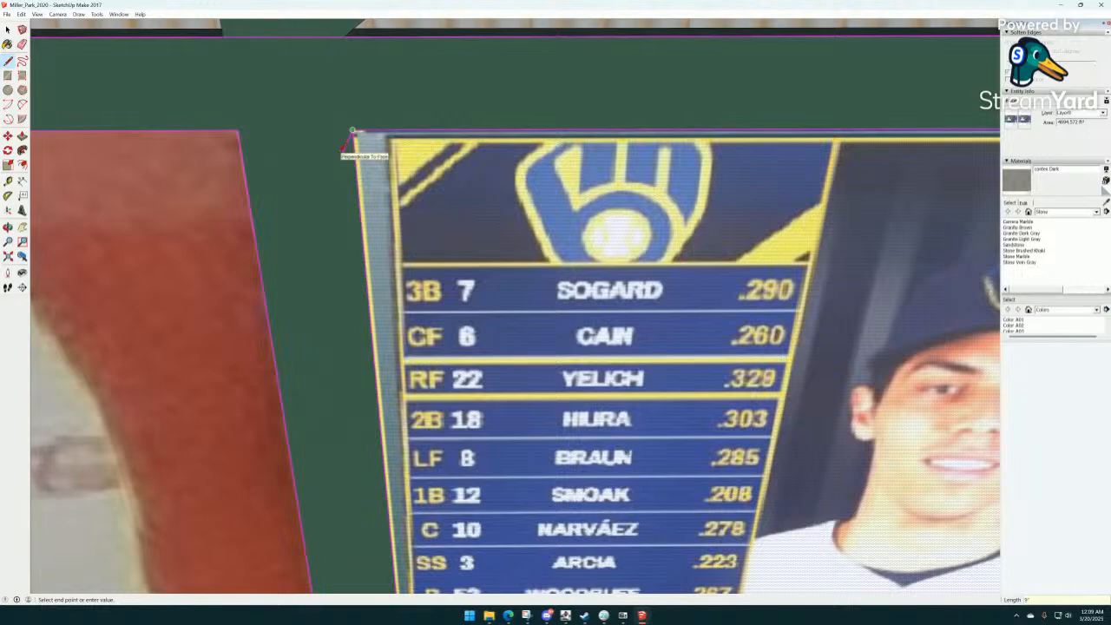
key(Return)
scroll(349, 136, down, 10)
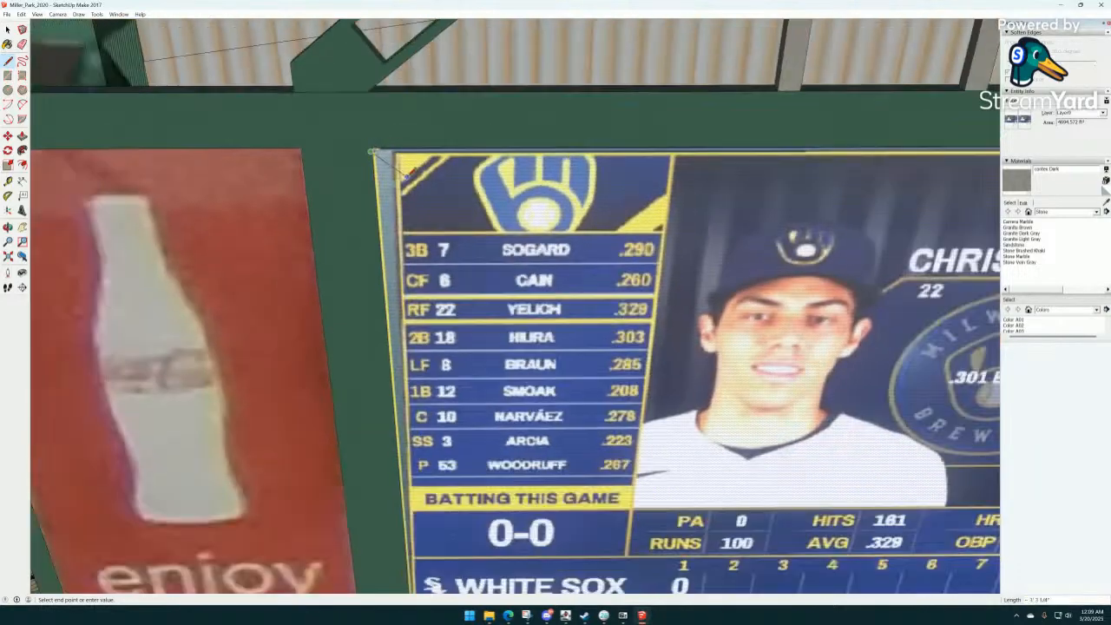
scroll(699, 325, up, 10)
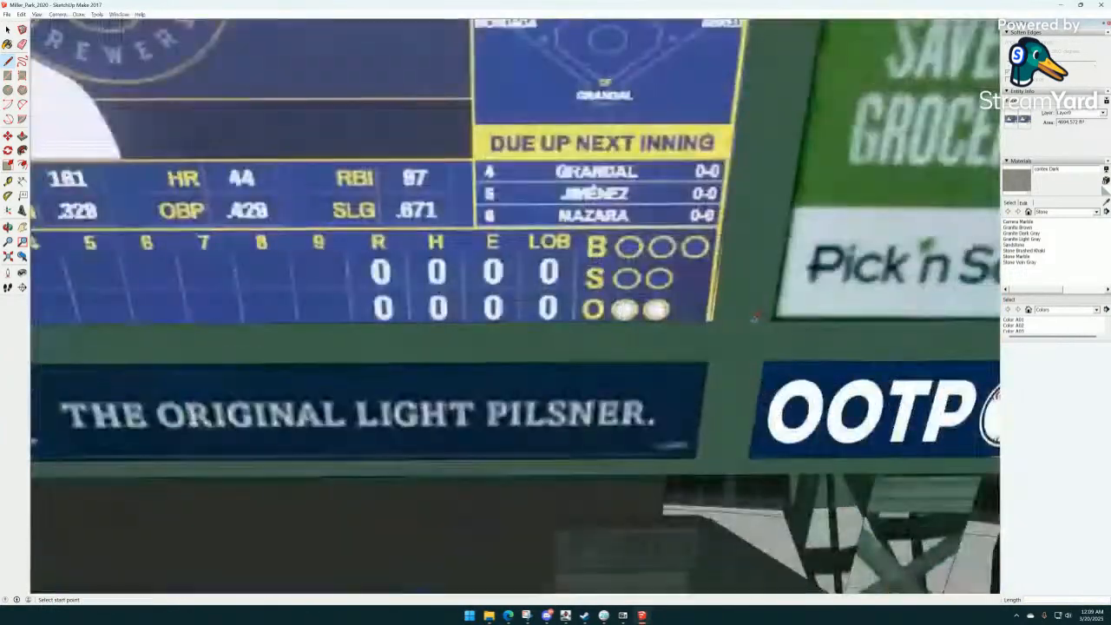
click(696, 323)
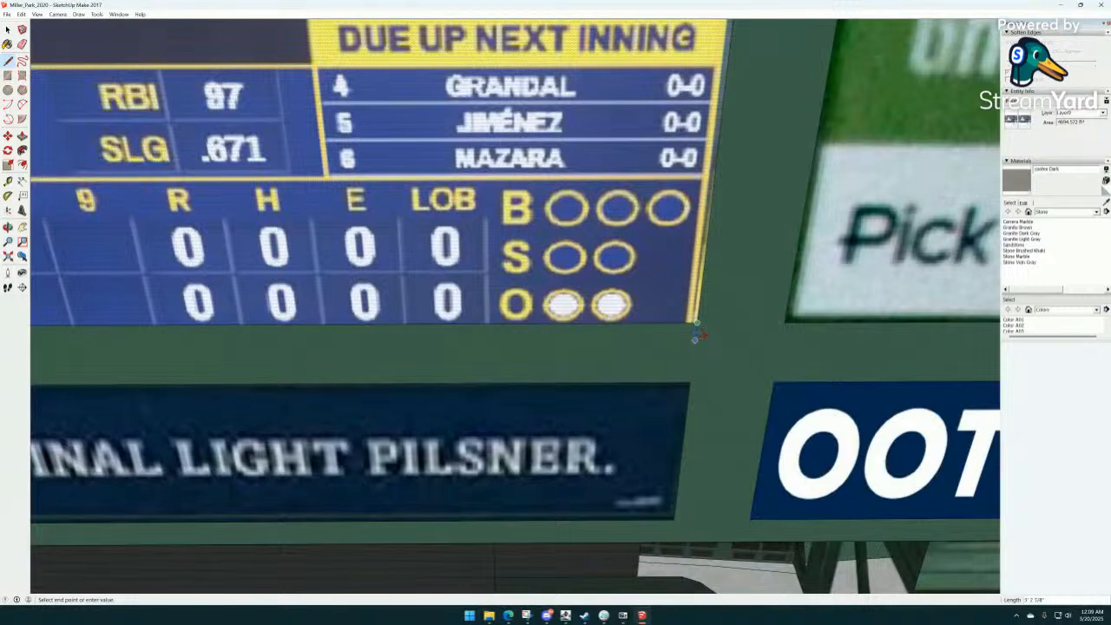
text(9)
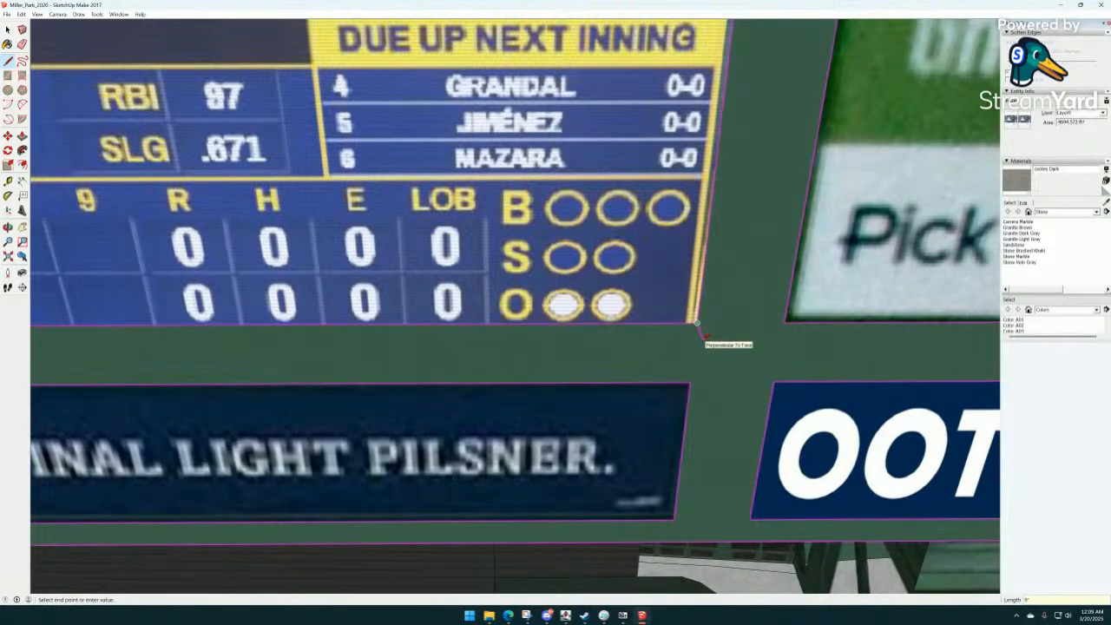
key(Return)
scroll(700, 329, down, 6)
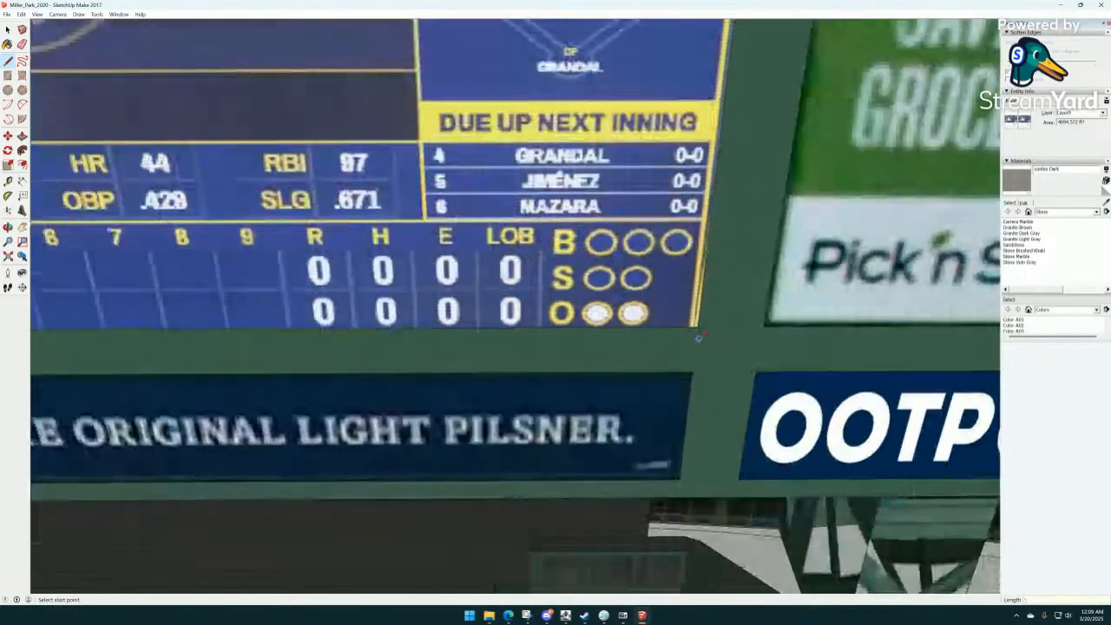
Draw a rectangle about 96' by 49' in front of the video screen, between the free ends of the two perpendicular lines.
key(r)
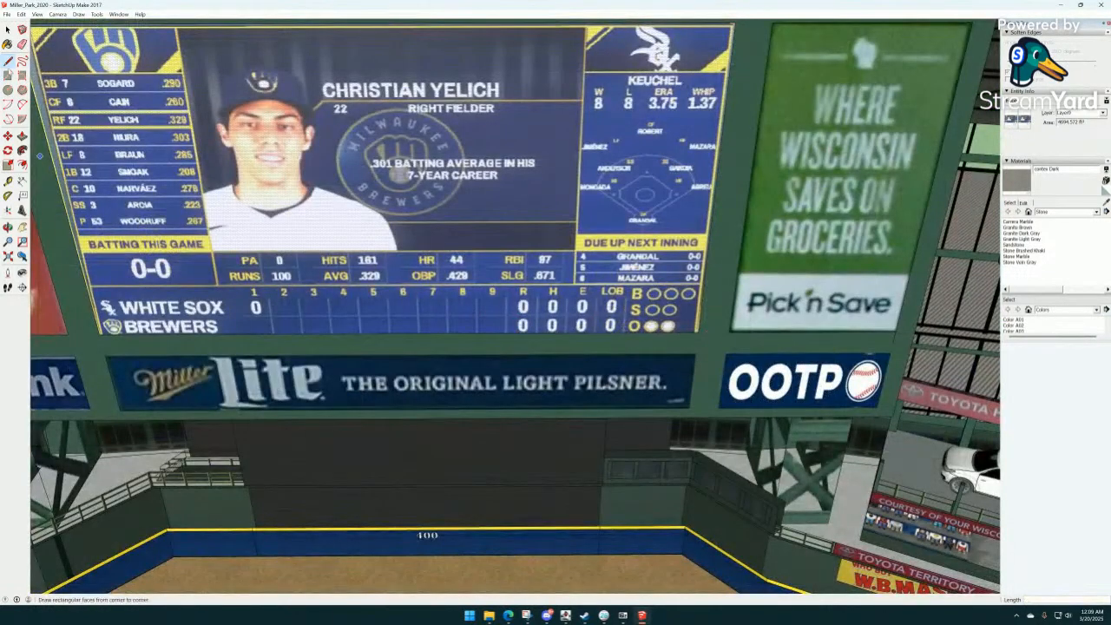
click(7, 77)
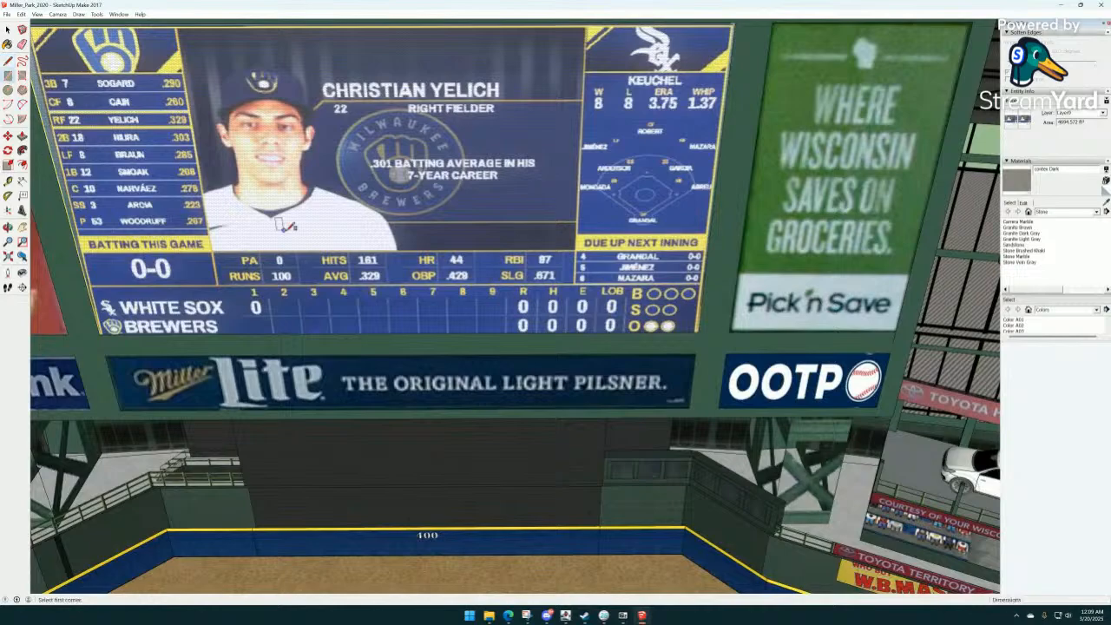
middle_drag(283, 227, 264, 228)
scroll(263, 228, down, 1)
scroll(264, 229, down, 3)
scroll(126, 88, up, 6)
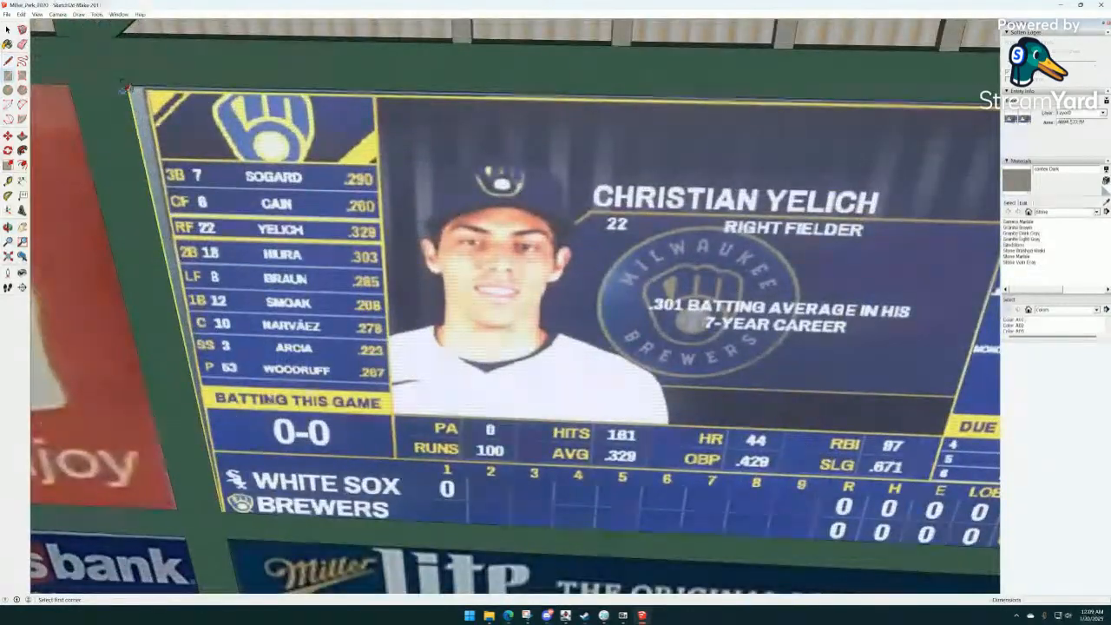
click(126, 89)
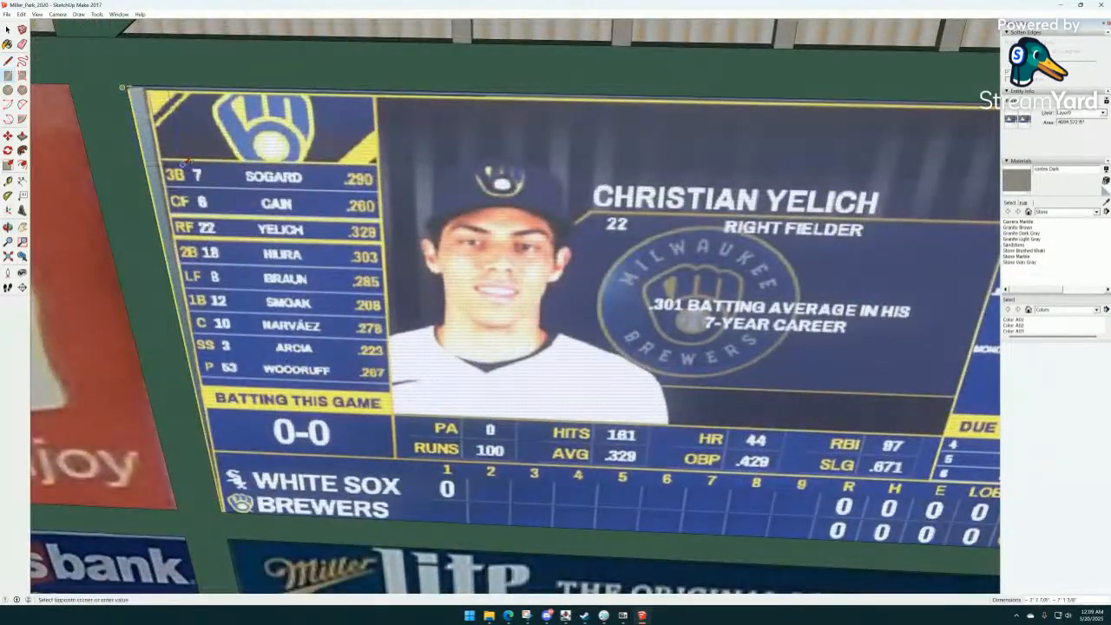
scroll(182, 169, down, 4)
scroll(639, 362, up, 5)
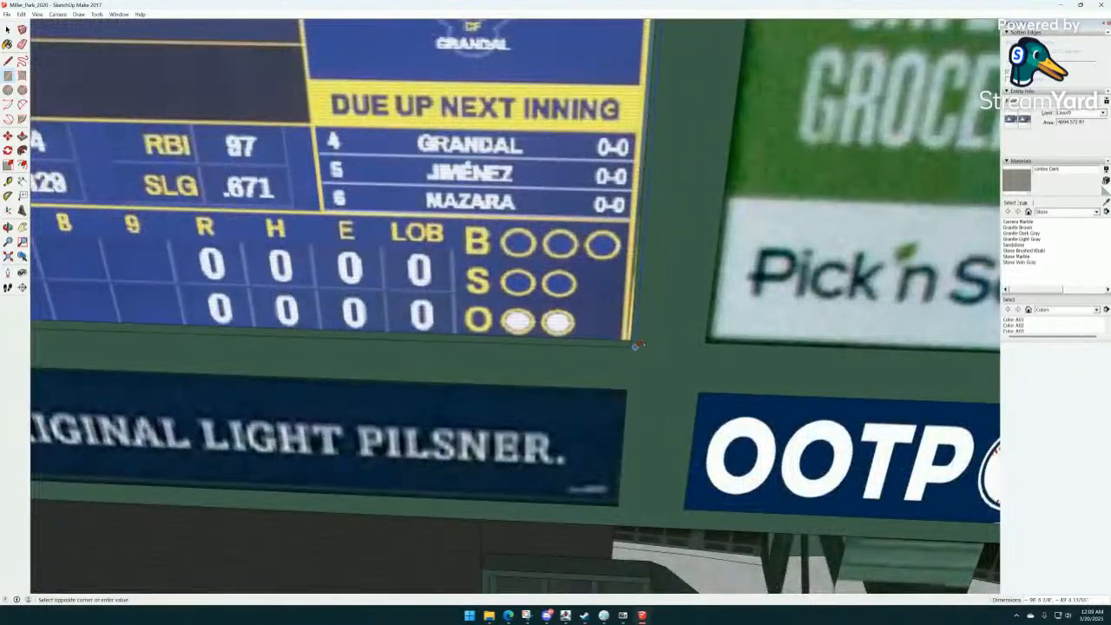
click(632, 343)
Reverse the face of the new rectangle covering the video screen so that its front side faces the field.
scroll(533, 287, down, 6)
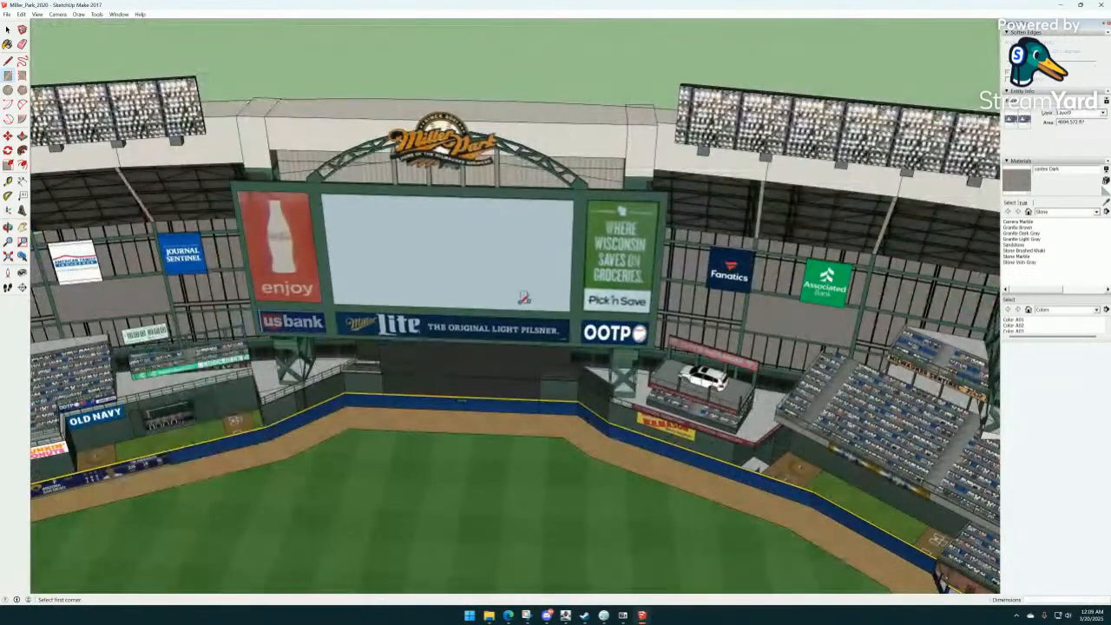
scroll(484, 323, down, 1)
scroll(468, 295, up, 3)
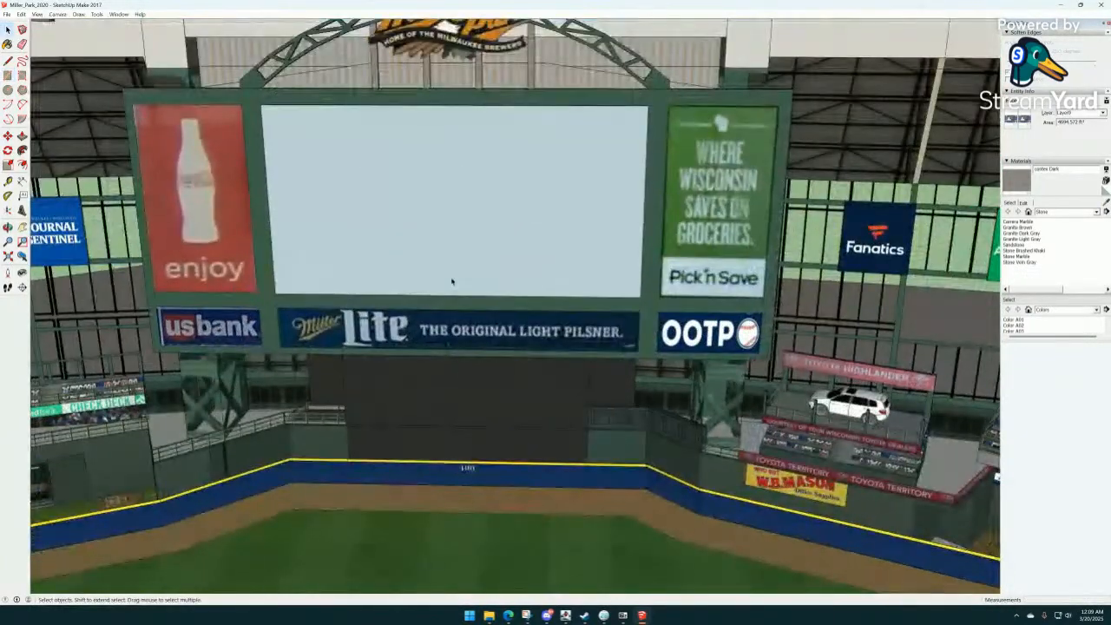
right_click(449, 258)
click(480, 348)
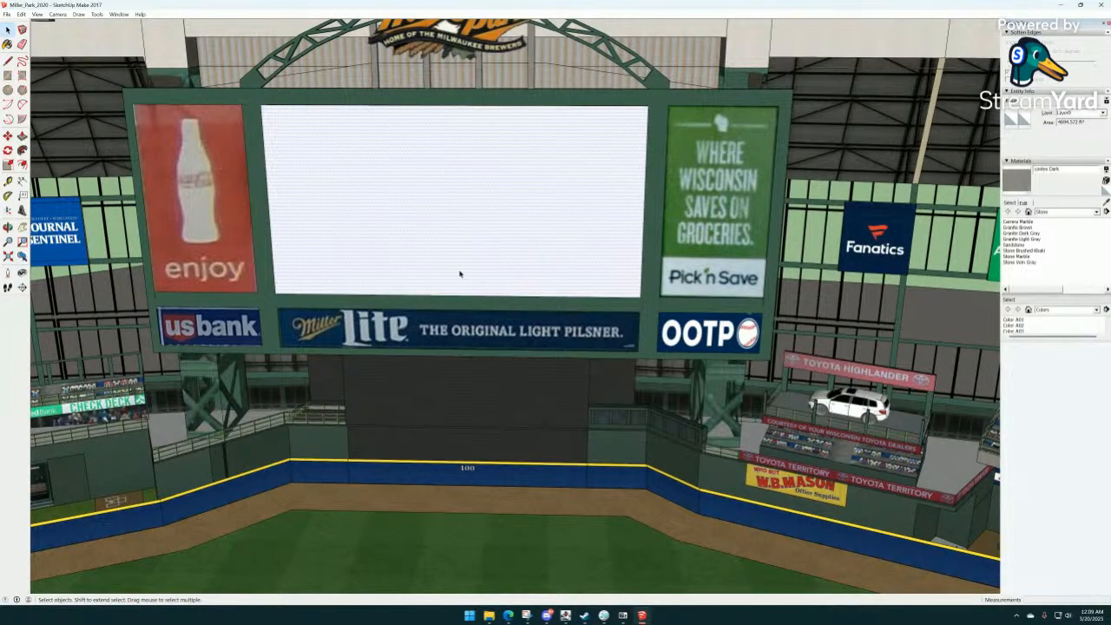
scroll(460, 274, down, 3)
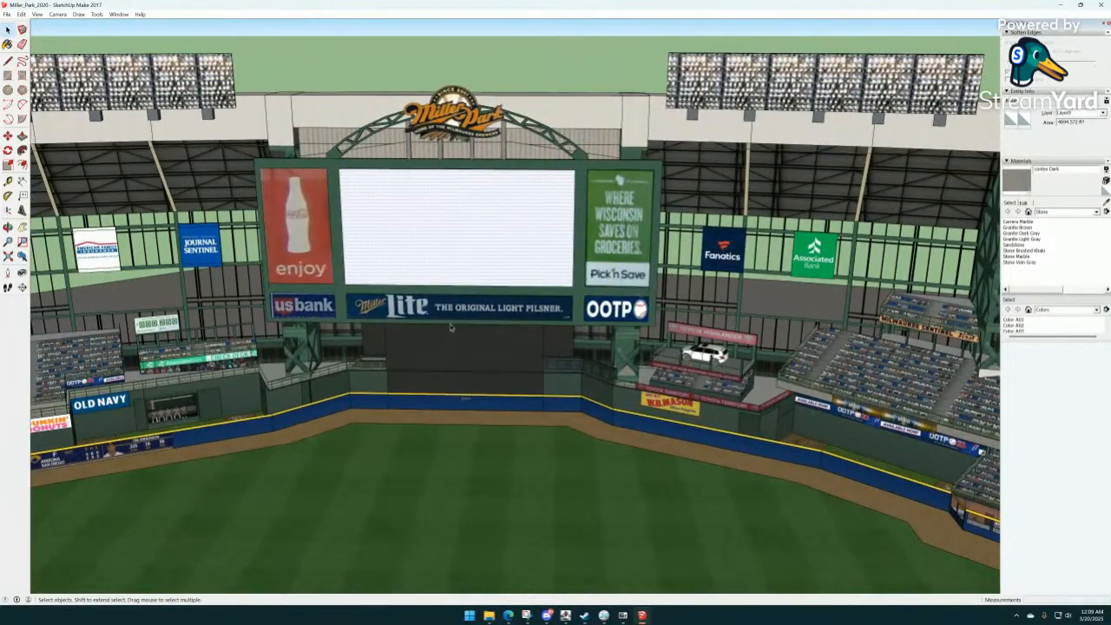
scroll(449, 327, up, 2)
scroll(449, 327, down, 2)
scroll(428, 209, up, 3)
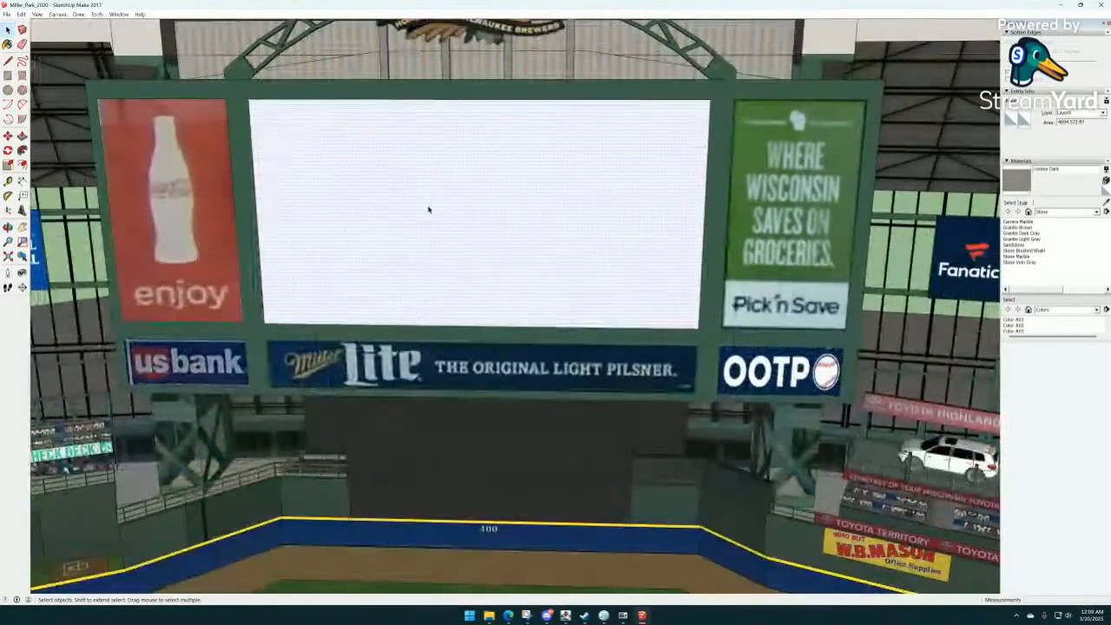
Make a unique texture for the new video screen face, keeping the suggested texture size.
right_click(510, 212)
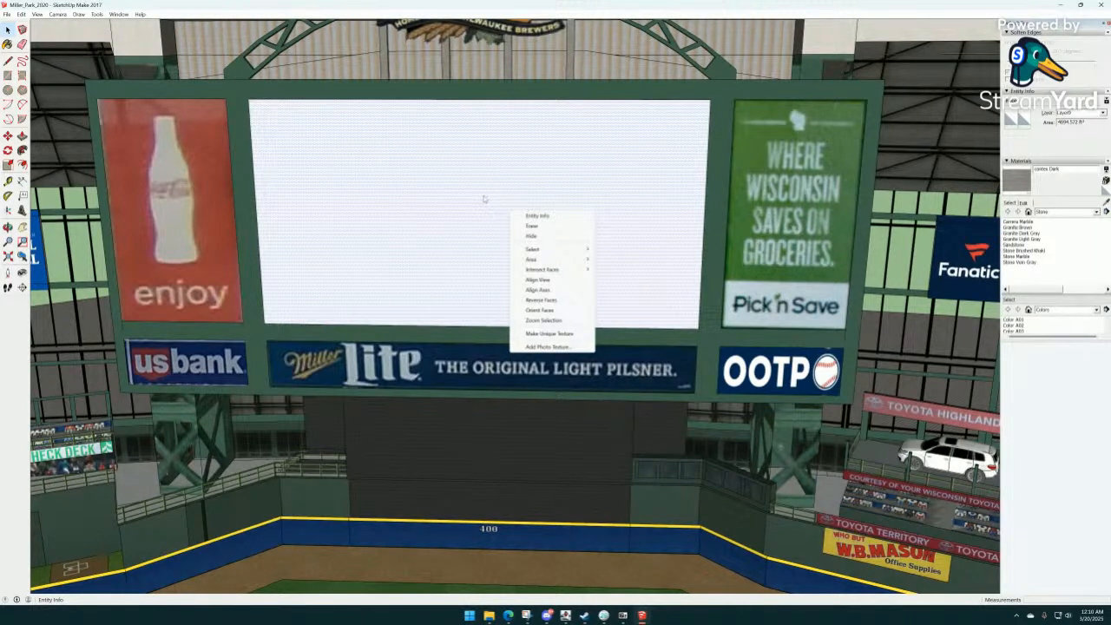
click(476, 200)
right_click(476, 200)
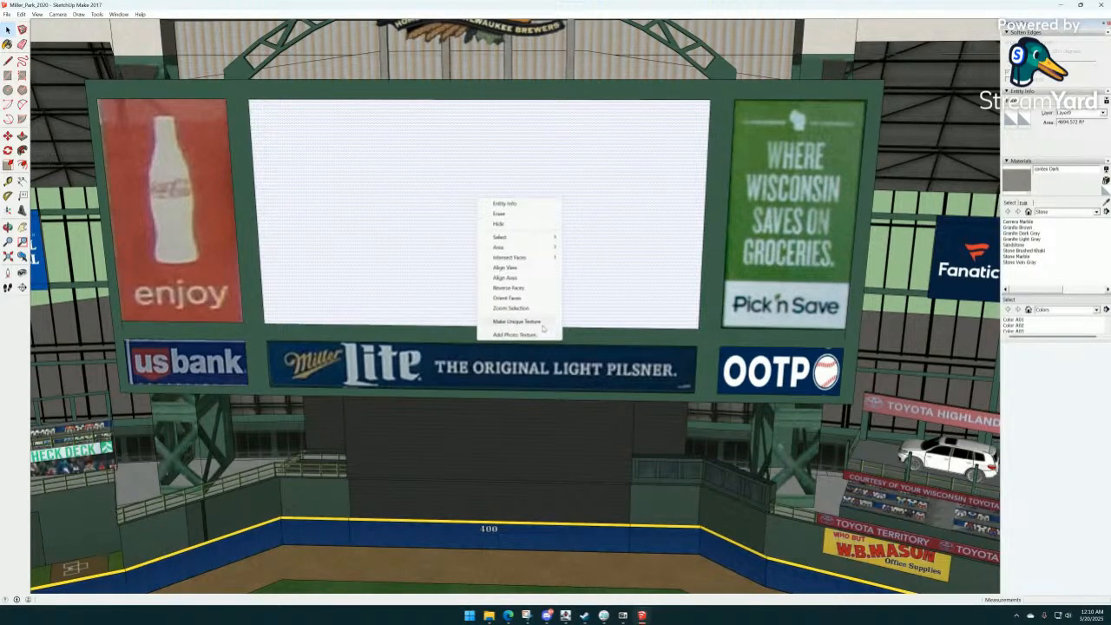
click(530, 322)
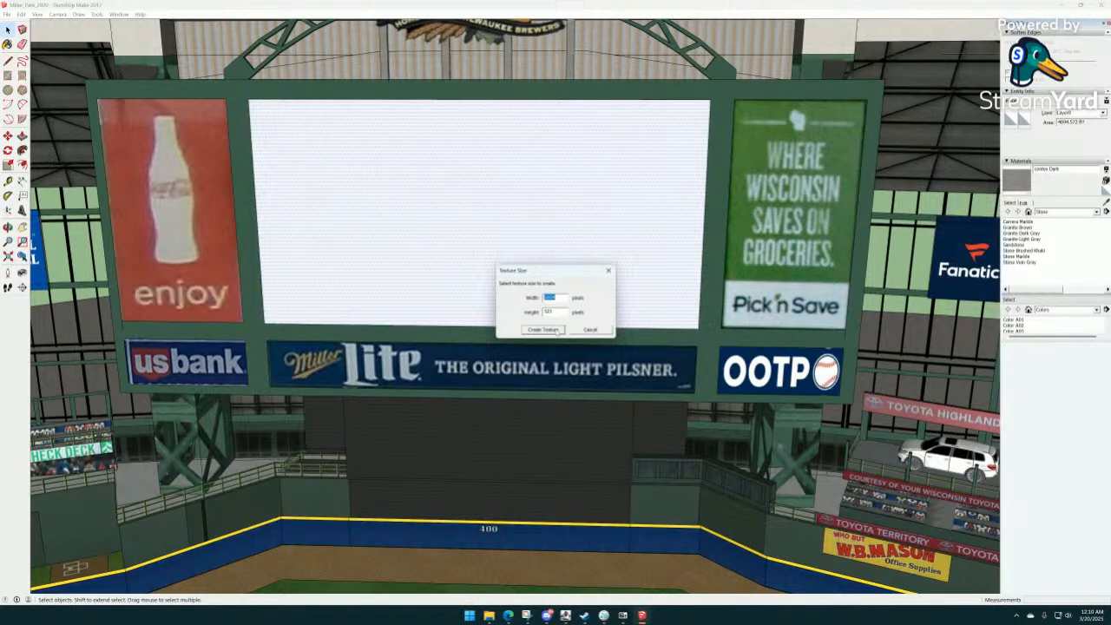
click(543, 329)
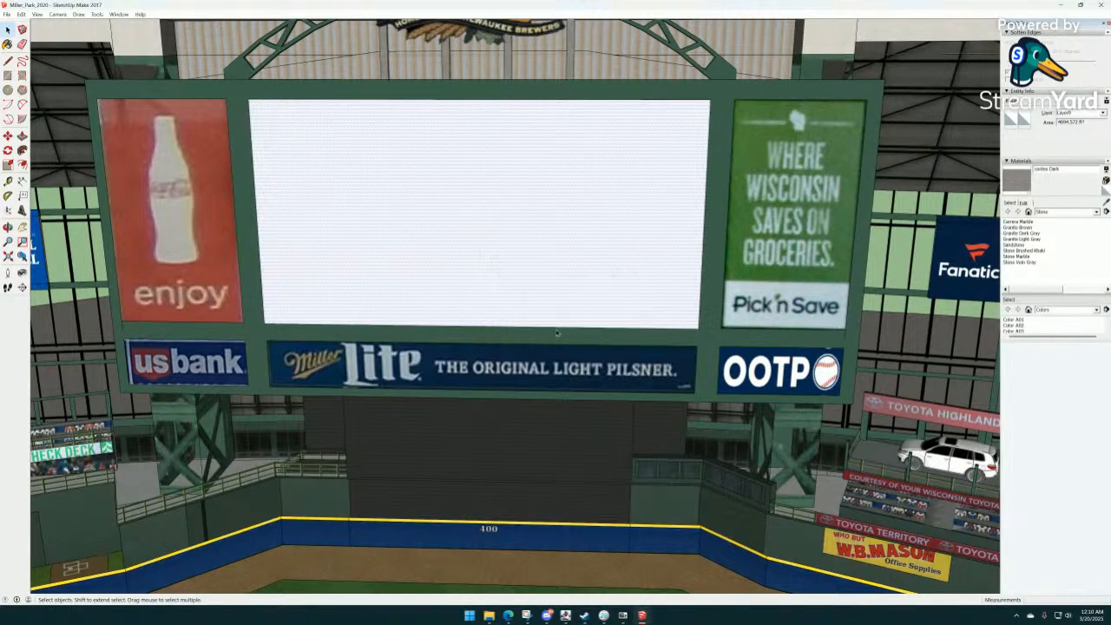
Find the screen face's new material among the in-model materials and rename it ootp_scoreboard_0.
click(1096, 213)
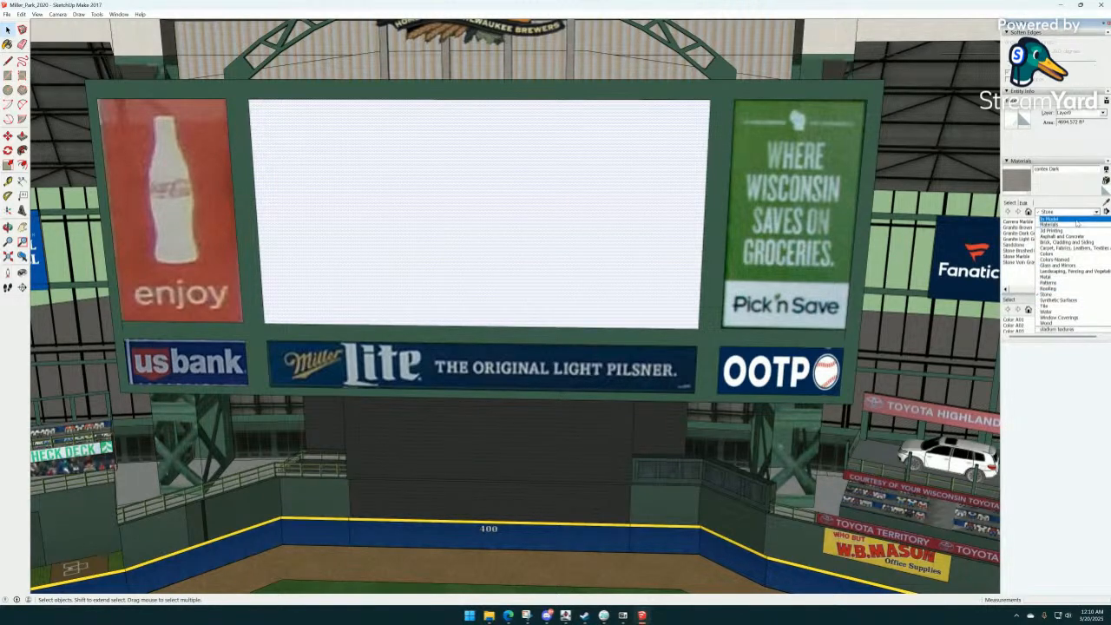
click(1076, 221)
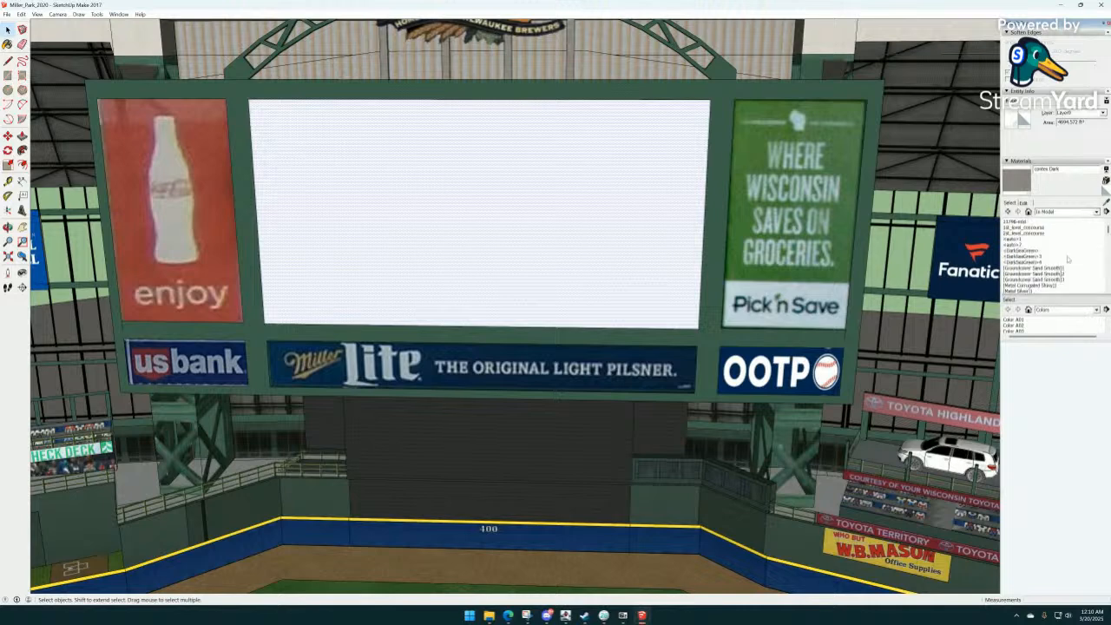
scroll(1068, 260, down, 8)
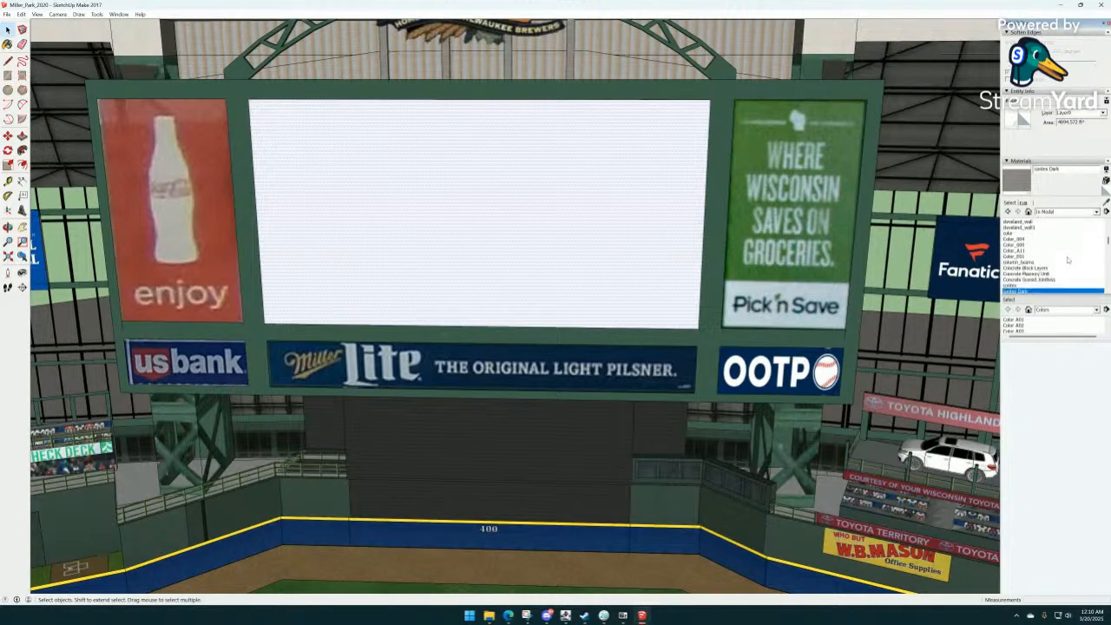
scroll(1067, 259, down, 10)
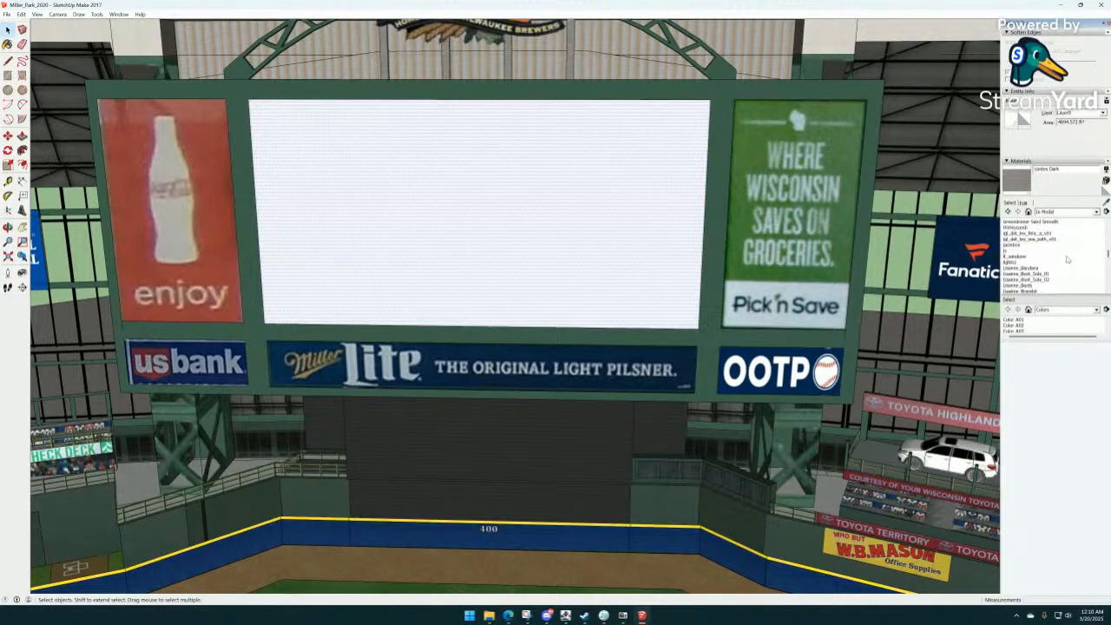
scroll(1066, 260, down, 8)
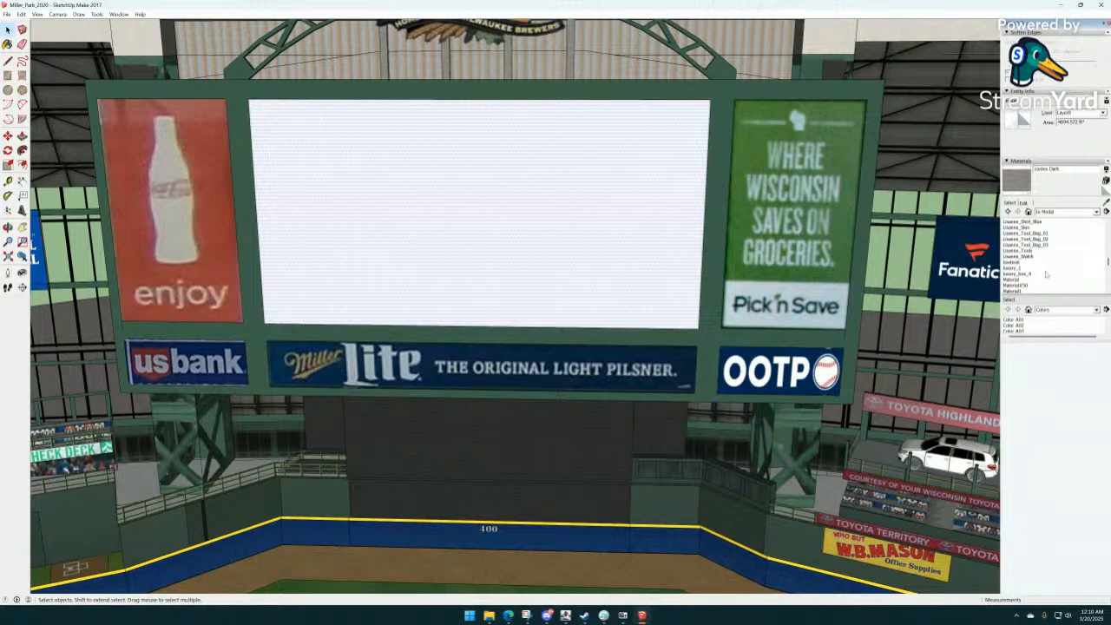
click(1015, 228)
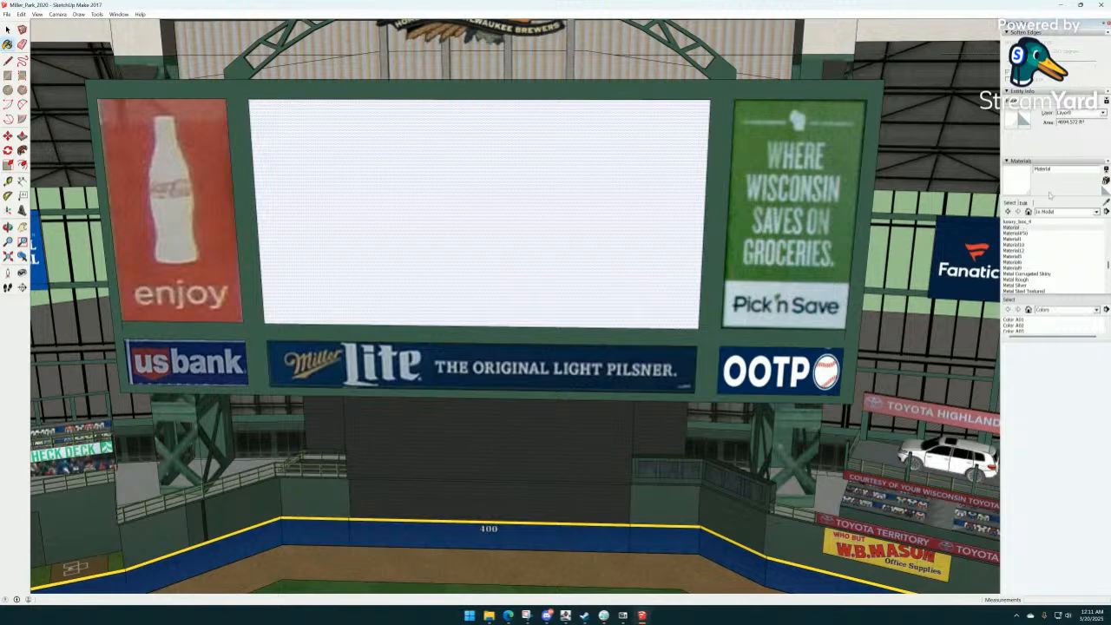
double_click(1060, 169)
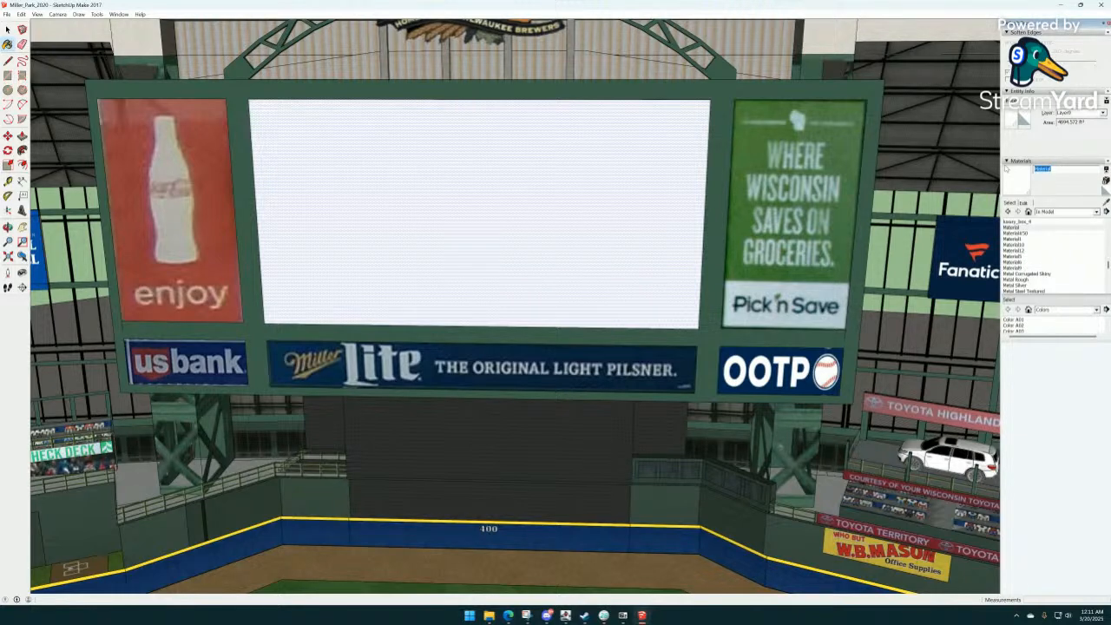
text(col)
scroll(1051, 256, down, 1)
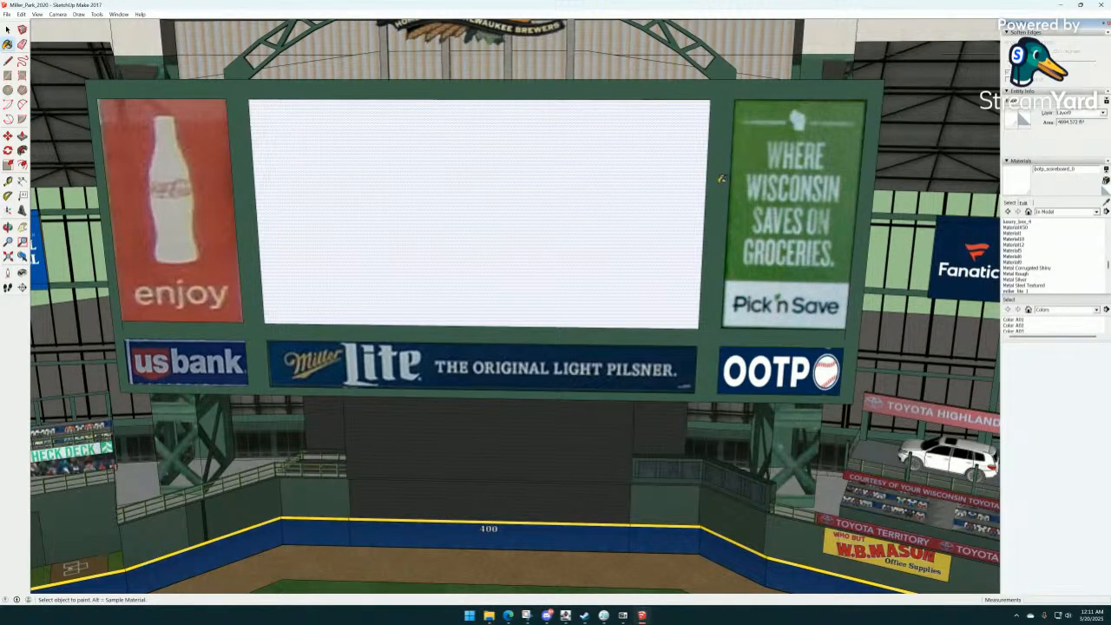
click(8, 30)
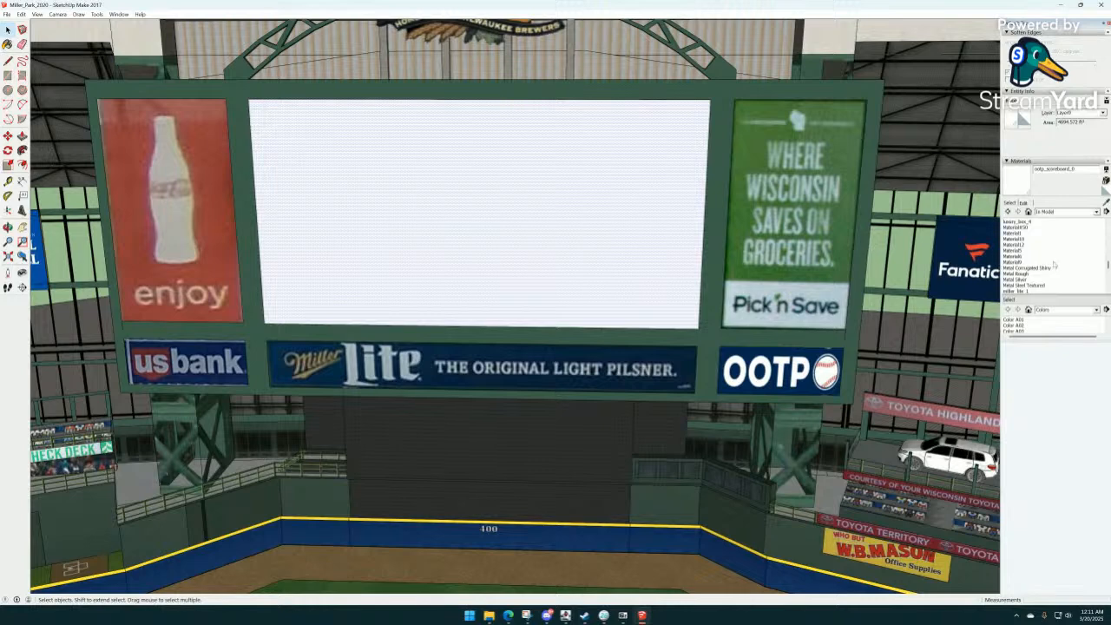
scroll(690, 226, down, 2)
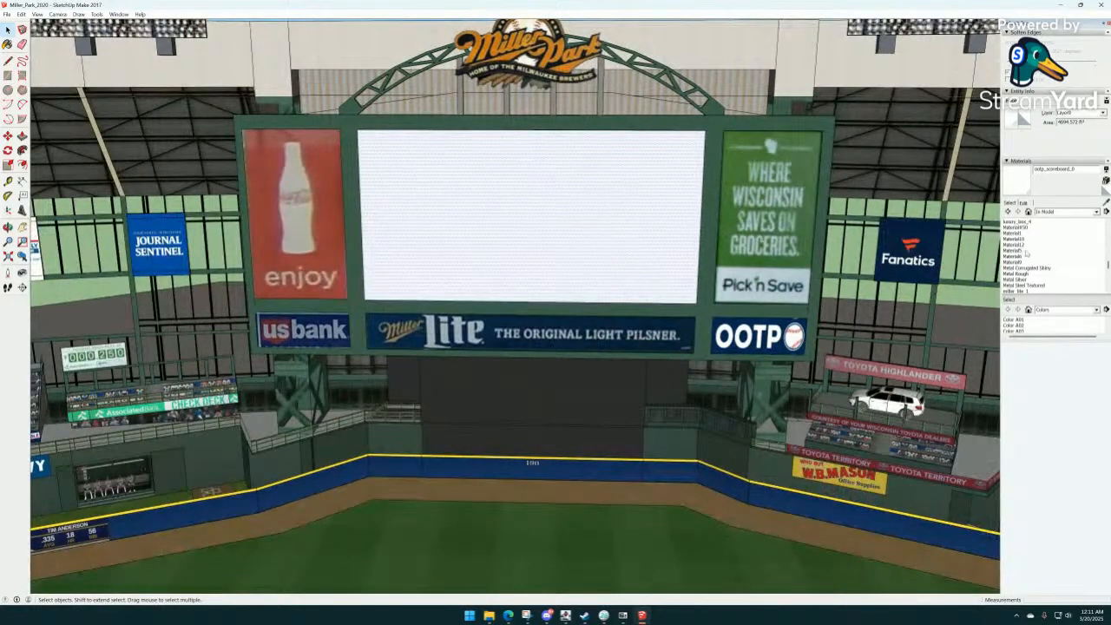
Check the game's Miller_Park_2020 folder and export the model with OBJexporter.
click(6, 14)
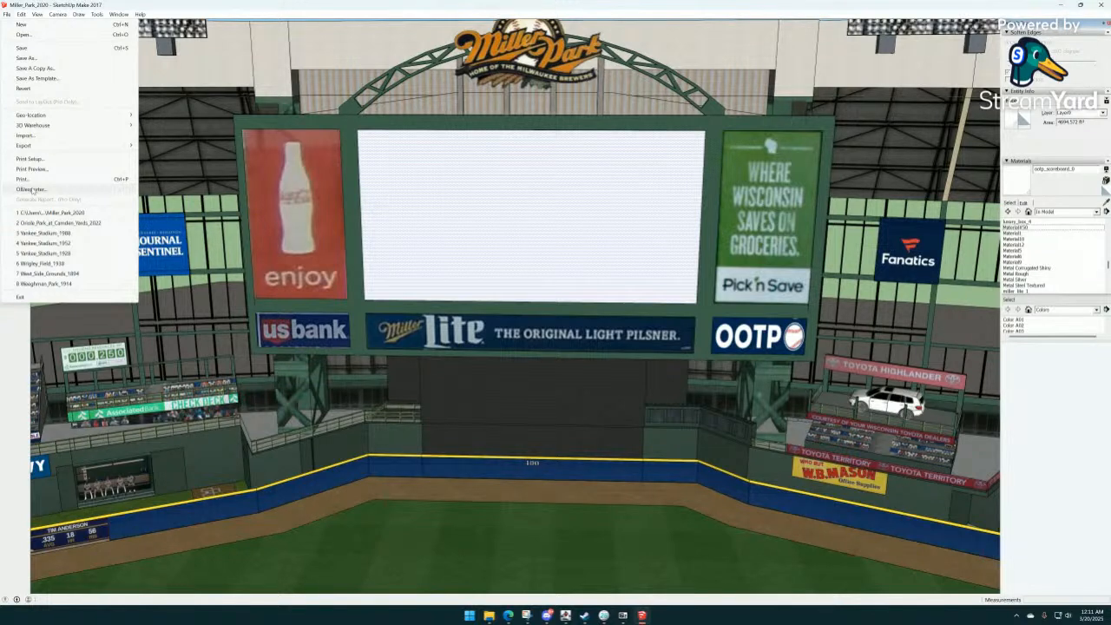
click(490, 616)
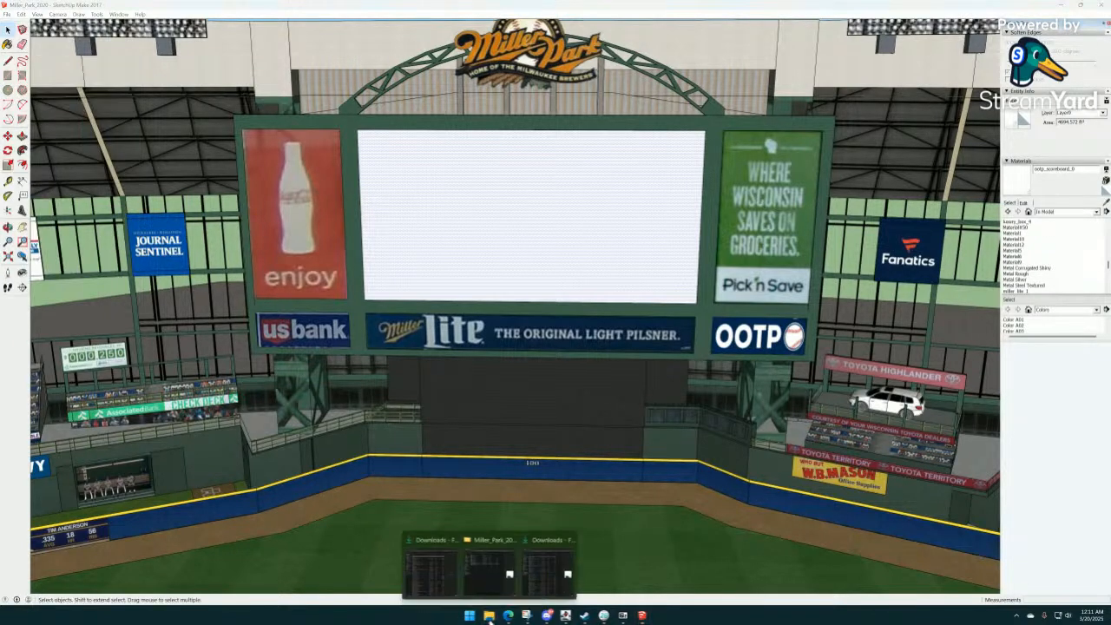
click(488, 581)
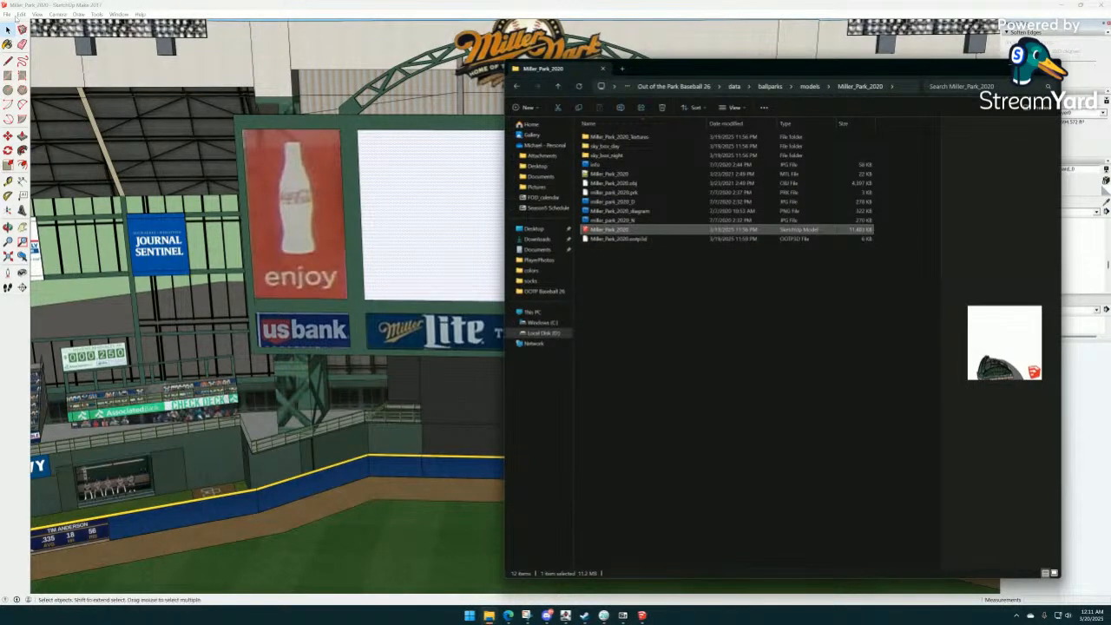
click(8, 14)
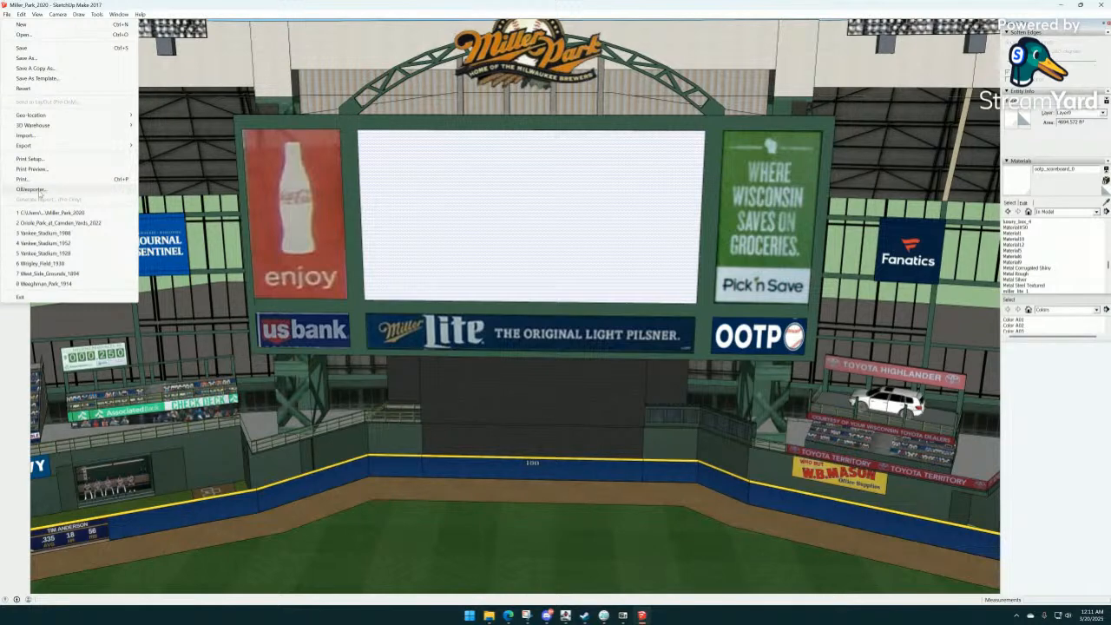
click(39, 191)
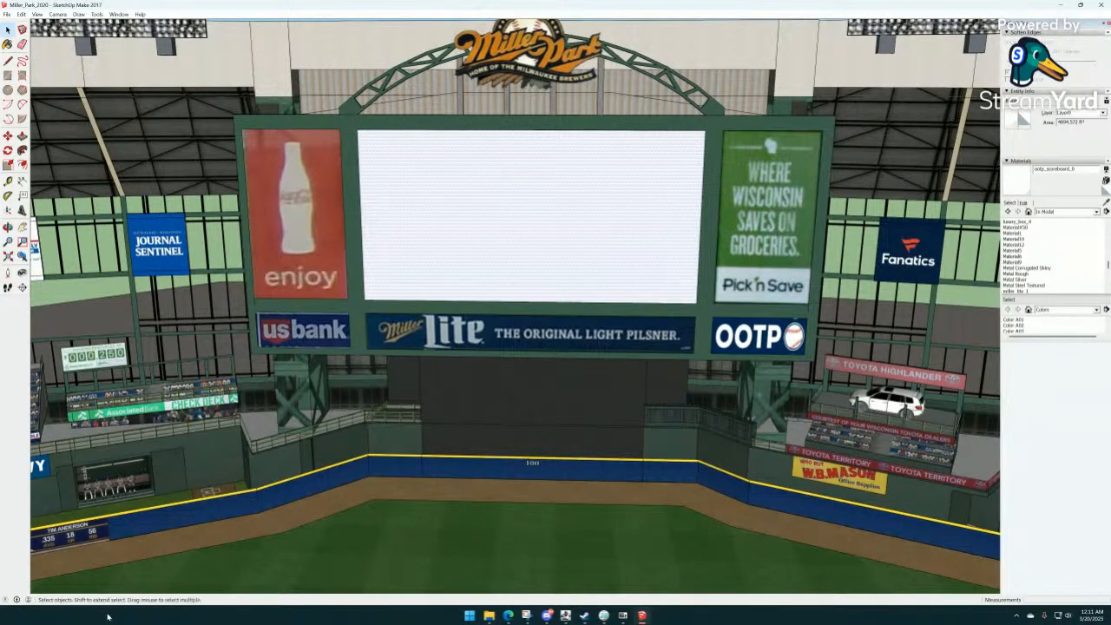
Look through the game's Miller_Park_2020_Textures folder for the exported scoreboard texture, and close the folder window.
mouse_move(489, 615)
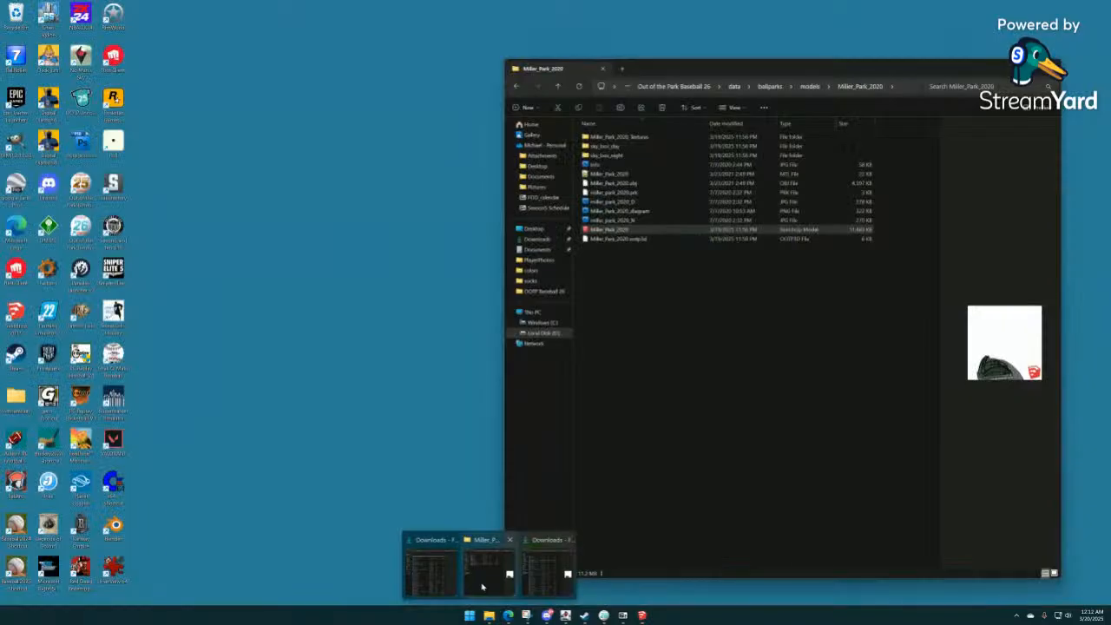
click(541, 570)
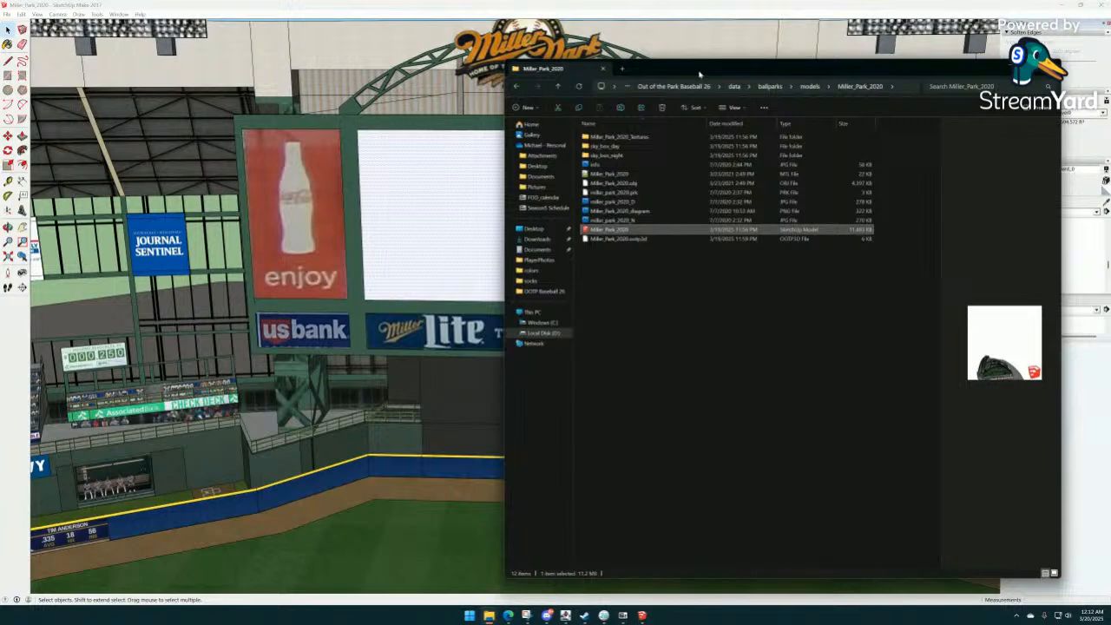
drag(700, 78, 587, 75)
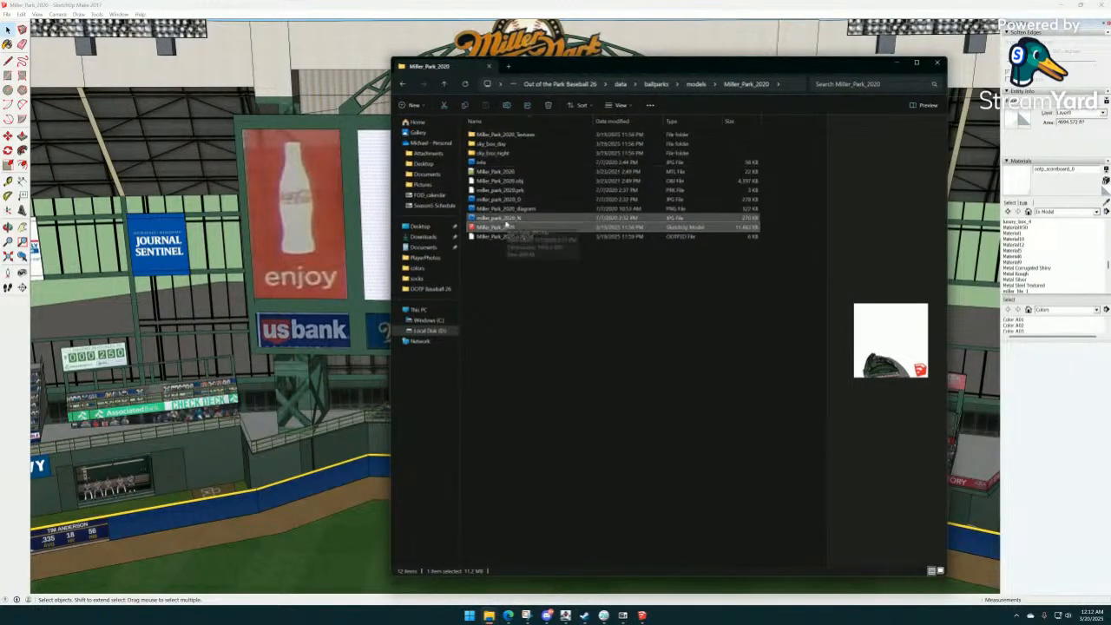
double_click(517, 136)
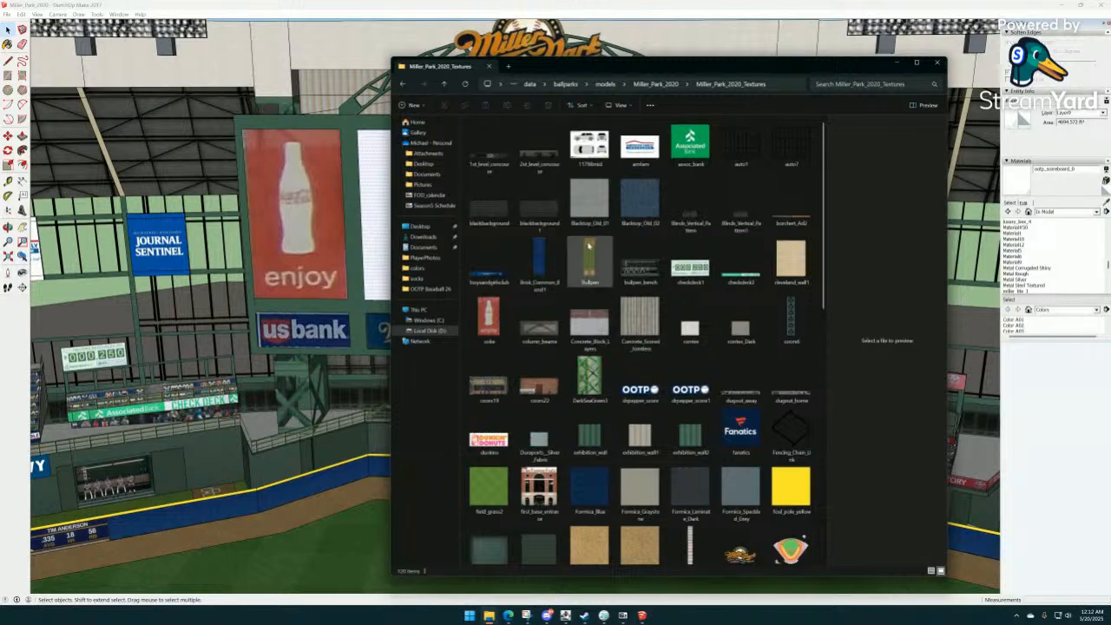
scroll(589, 248, down, 10)
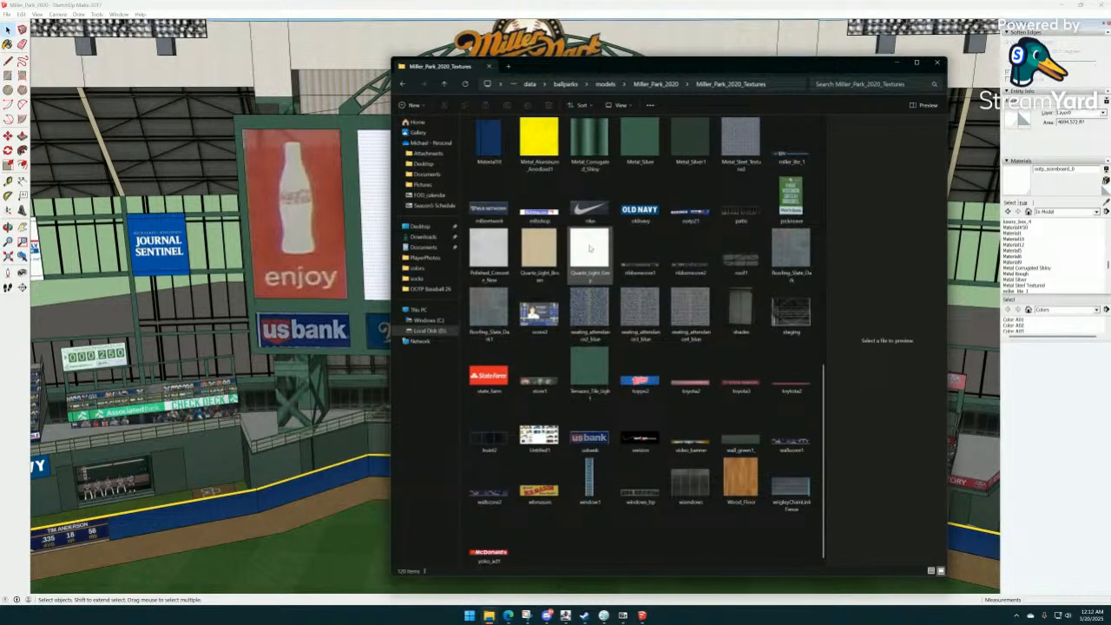
scroll(589, 248, up, 10)
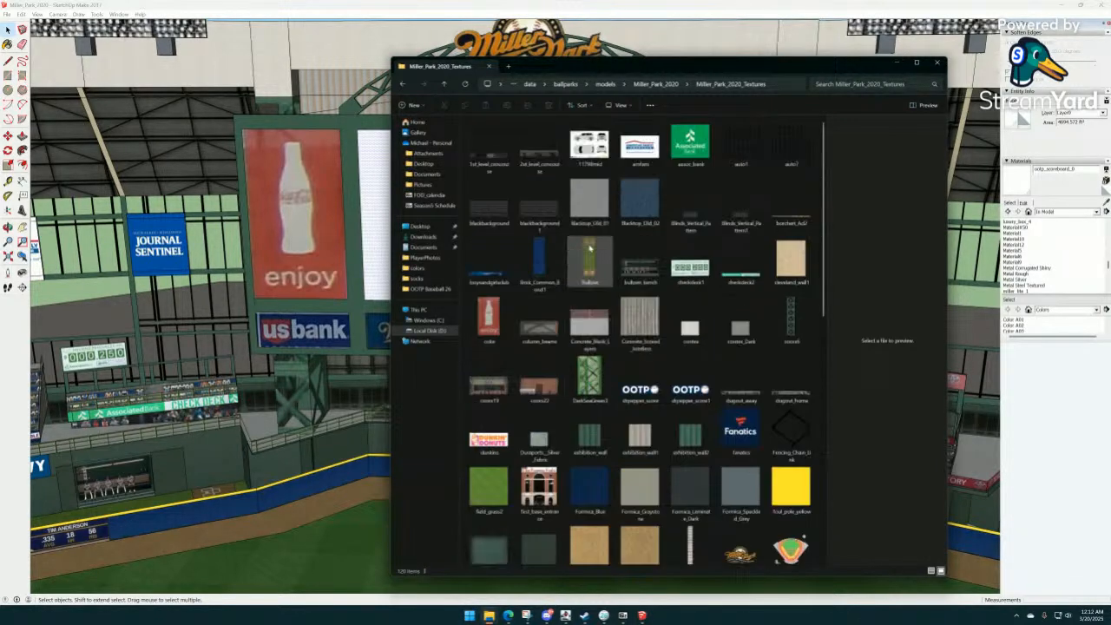
scroll(589, 247, down, 3)
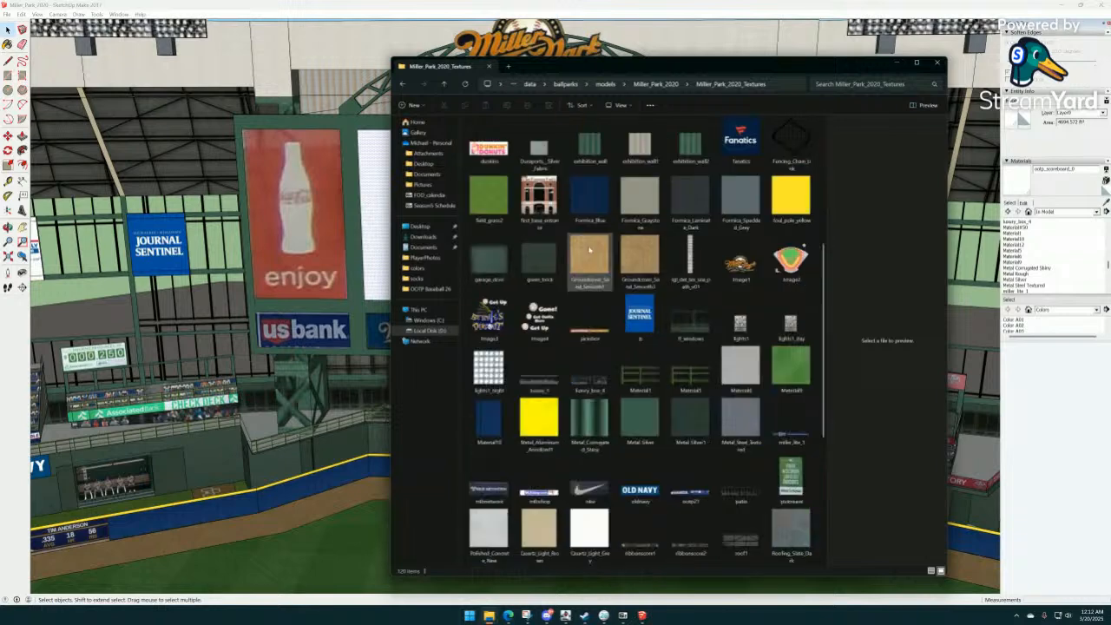
scroll(589, 249, down, 3)
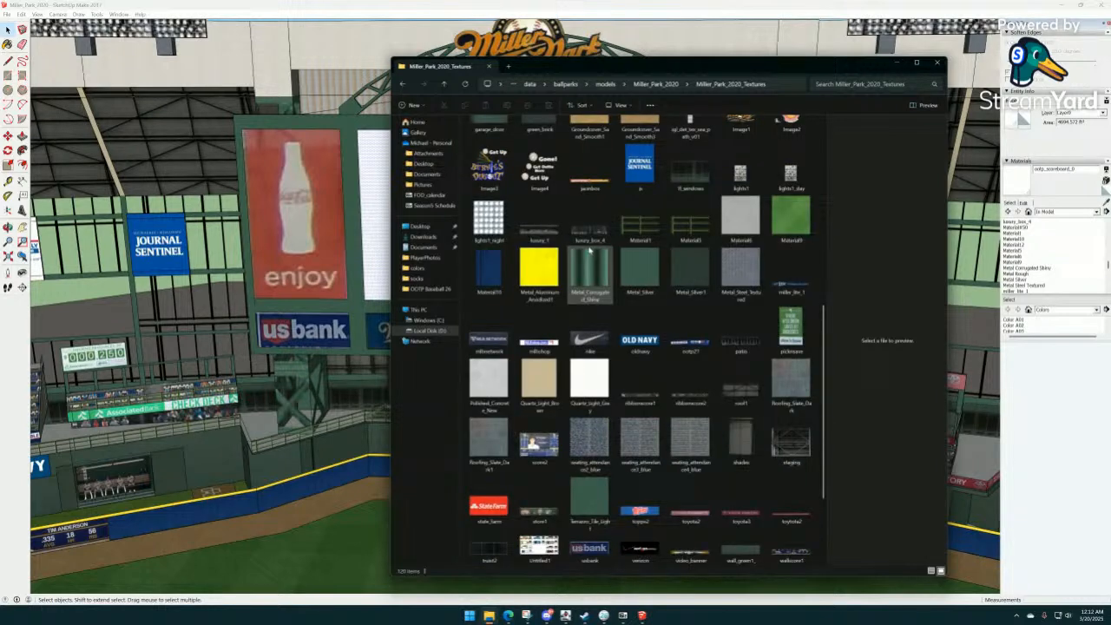
scroll(589, 250, down, 1)
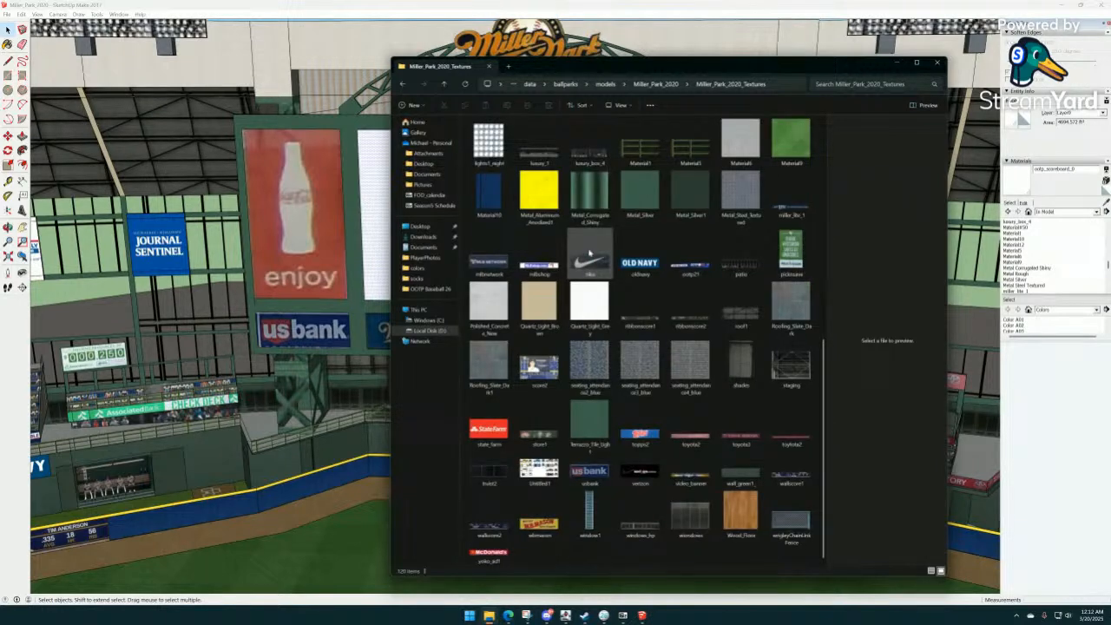
drag(696, 70, 678, 65)
scroll(671, 245, up, 7)
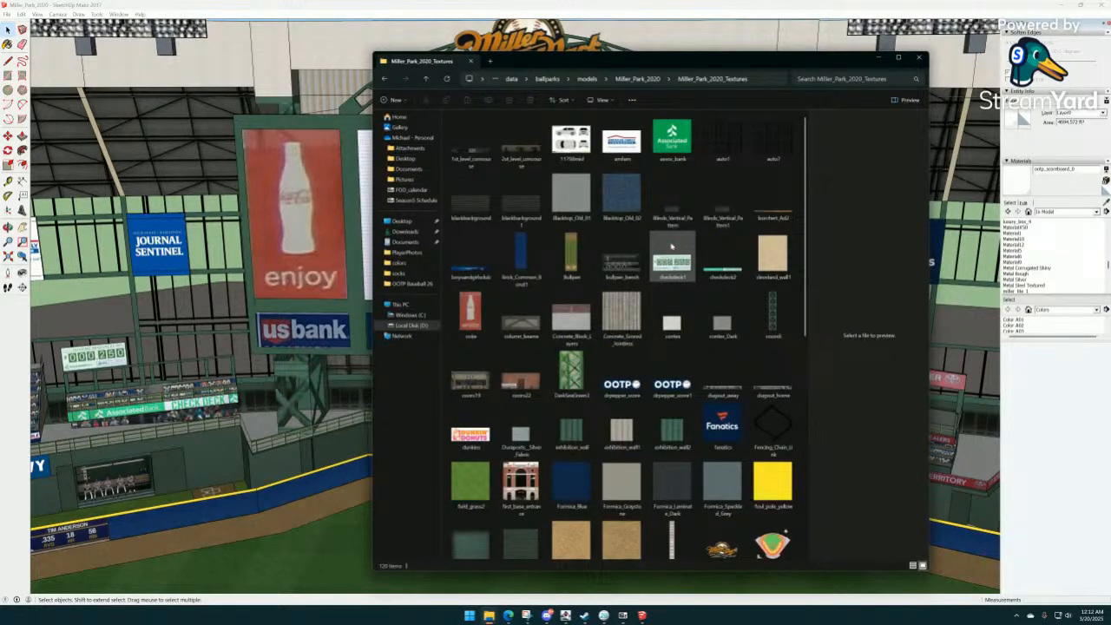
scroll(671, 246, down, 2)
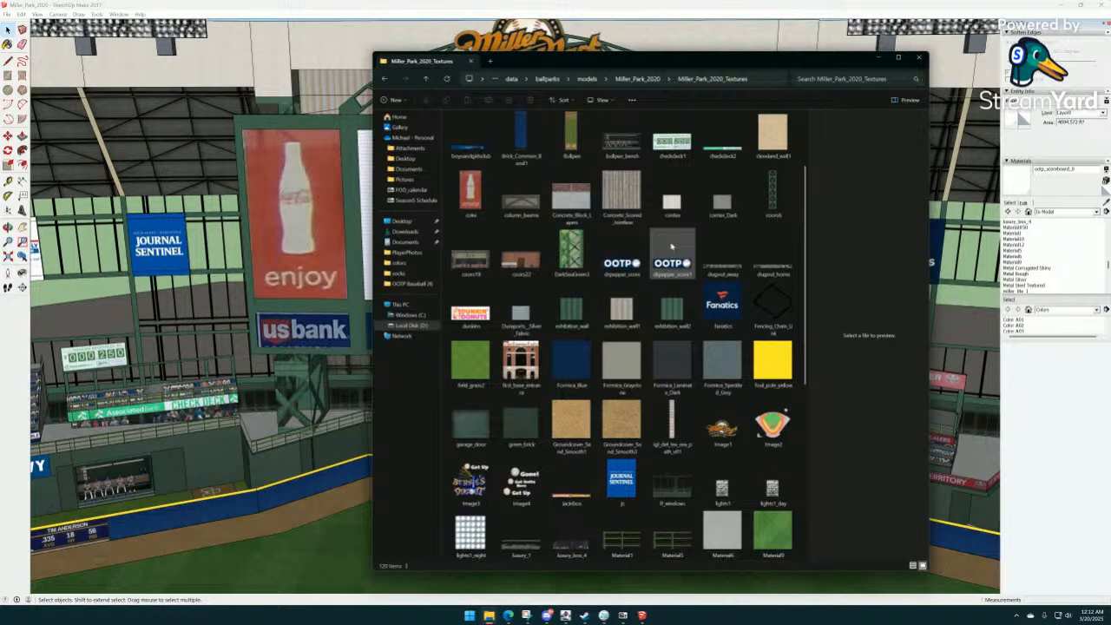
scroll(671, 246, down, 3)
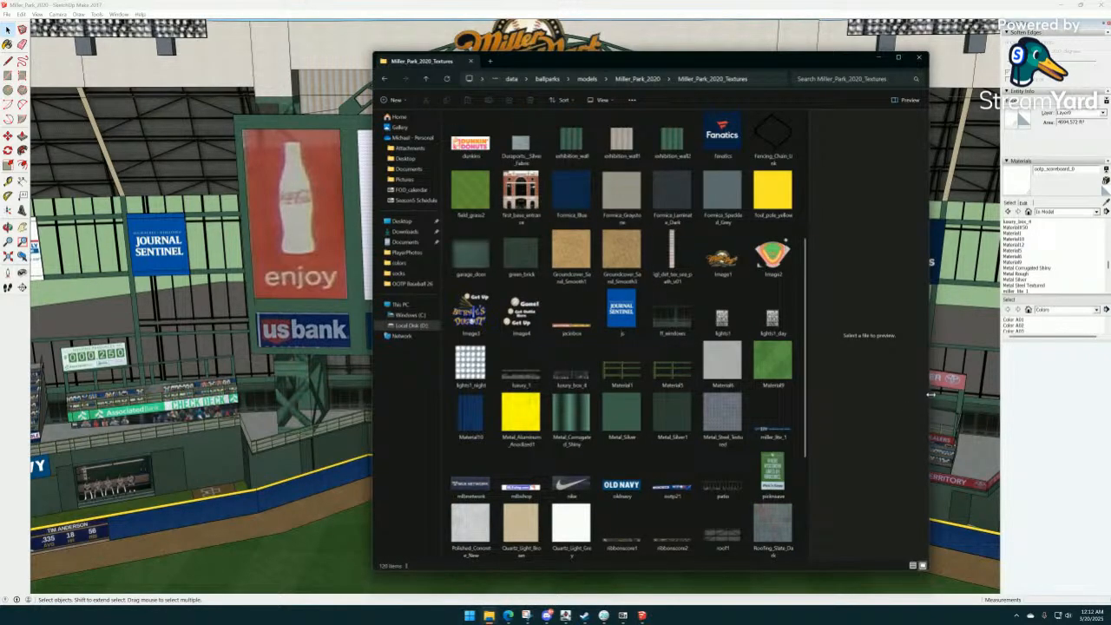
drag(929, 395, 1076, 395)
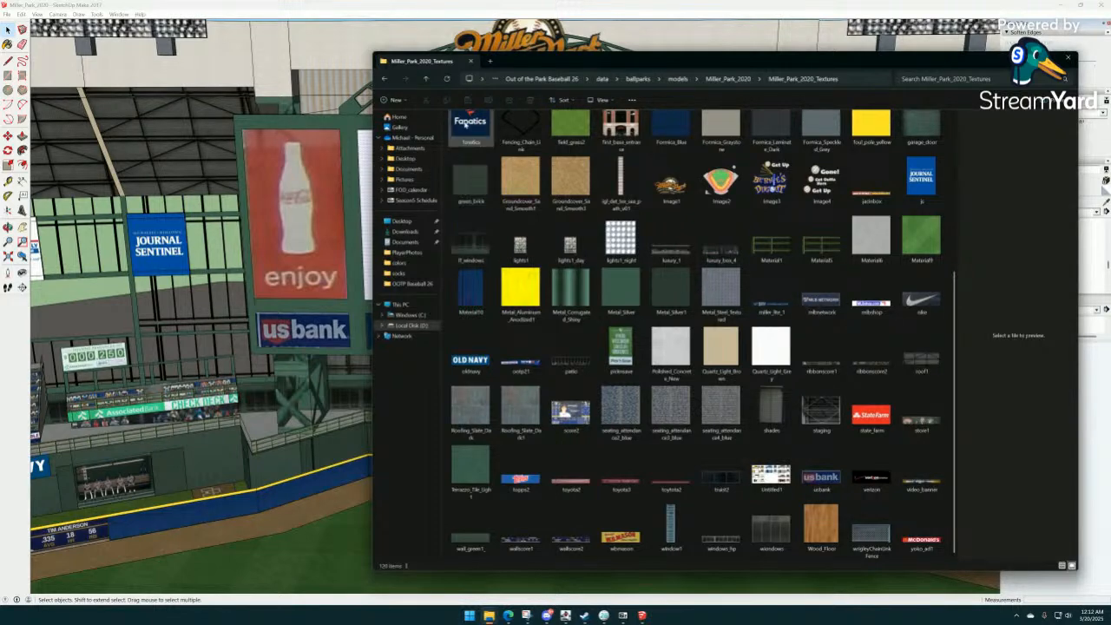
mouse_move(583, 67)
mouse_down()
mouse_move(639, 102)
mouse_move(583, 77)
mouse_up()
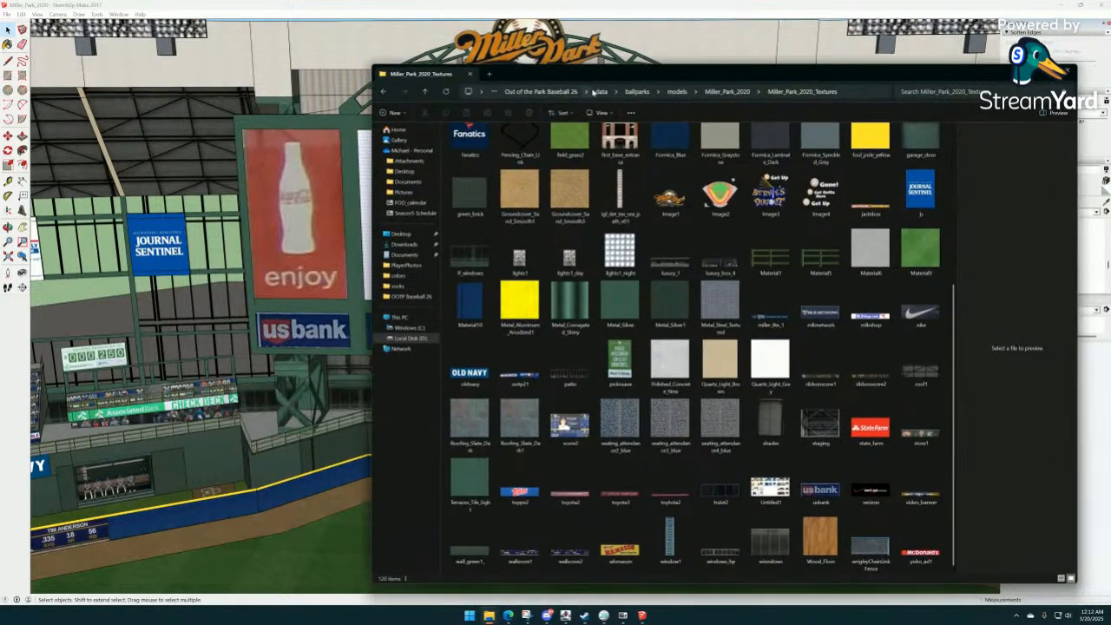
click(1069, 77)
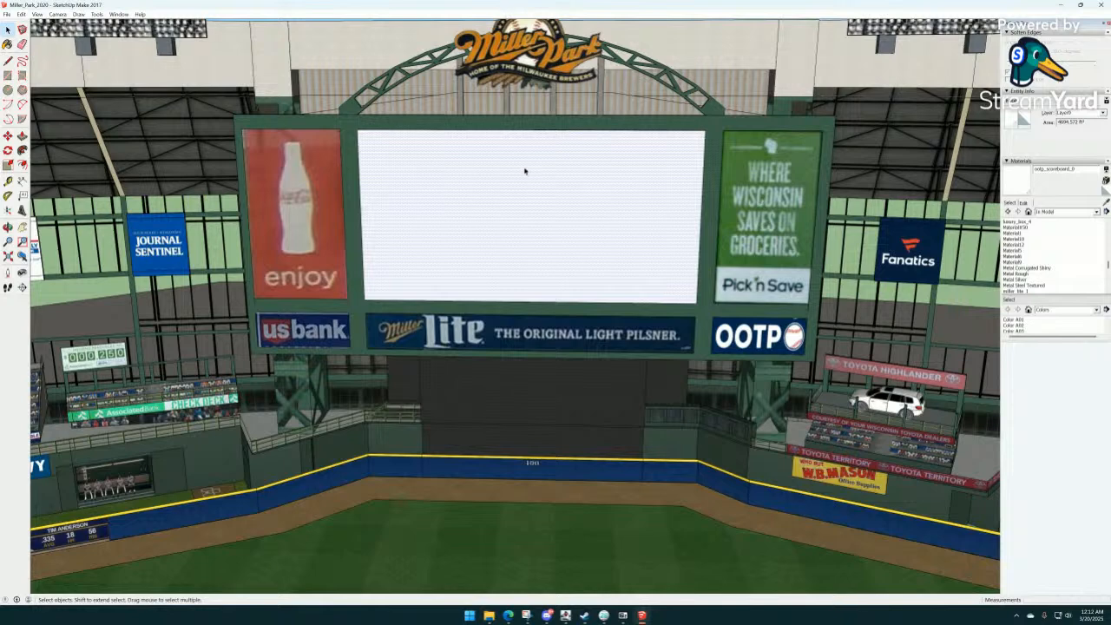
Copy the scoreboard face together with its edges and close the model without saving the changes.
click(524, 171)
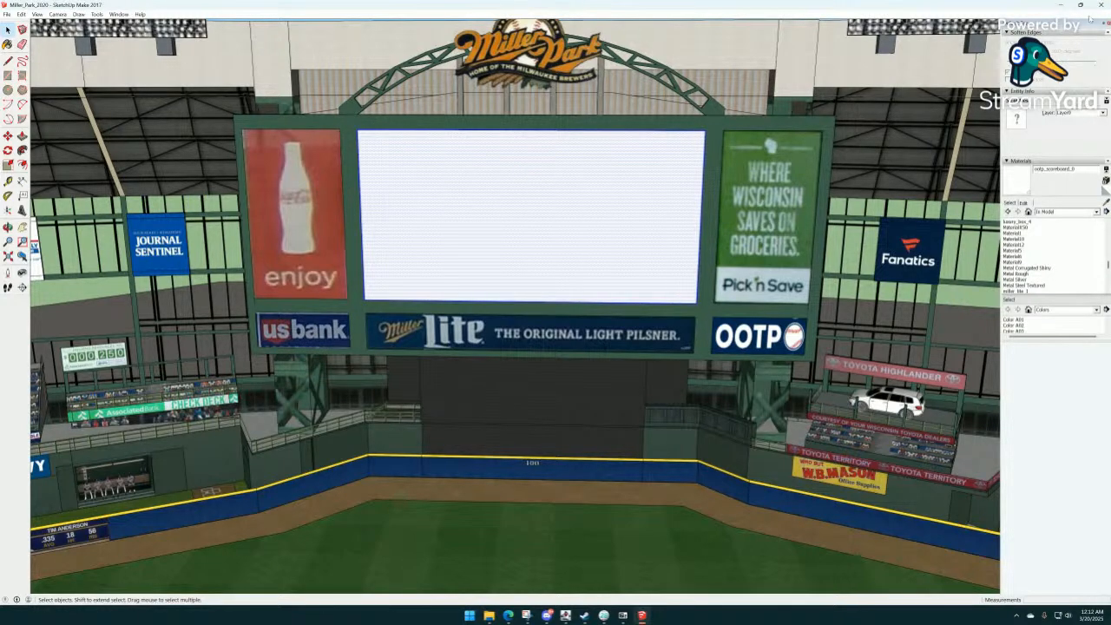
click(1100, 4)
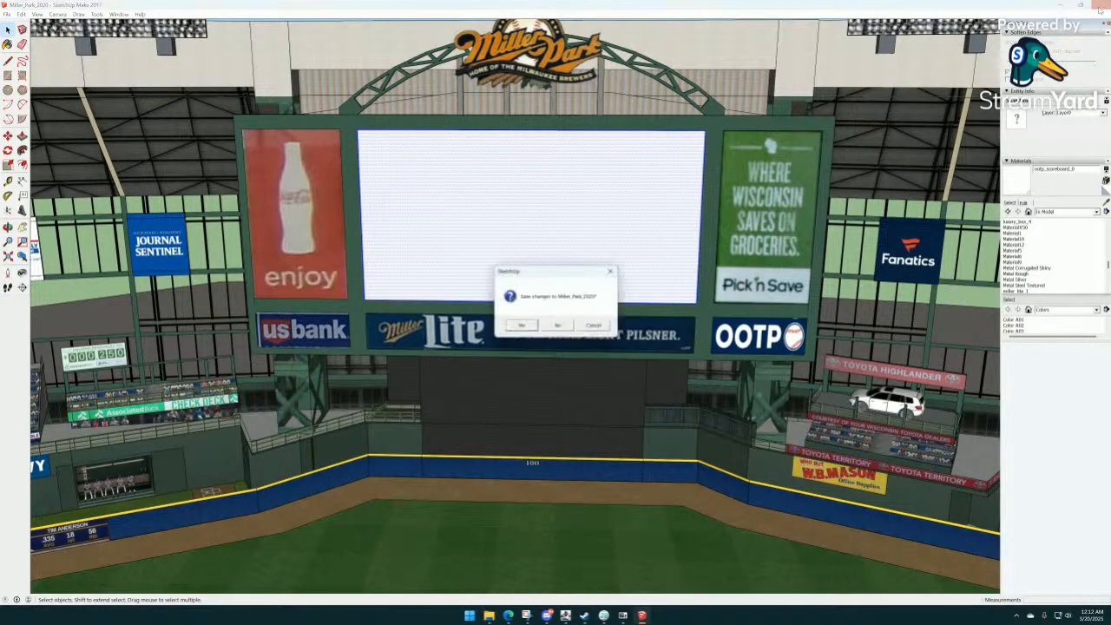
click(558, 326)
Open the Miller_Park_2020 SketchUp model from the Out of the Park Baseball 26 ballparks models folder.
mouse_move(498, 599)
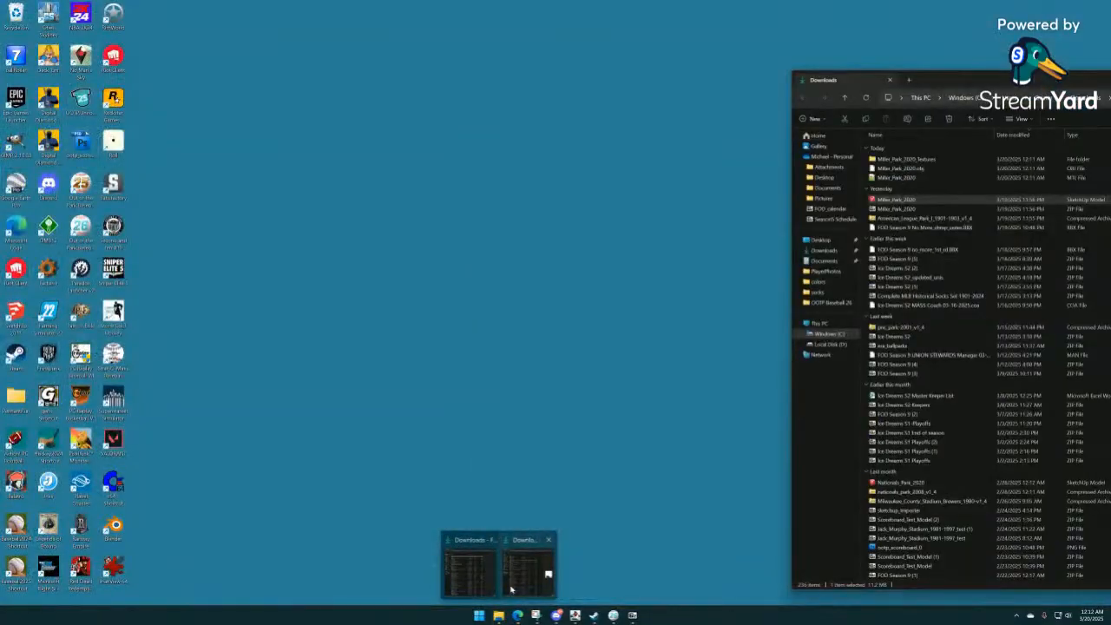
click(468, 562)
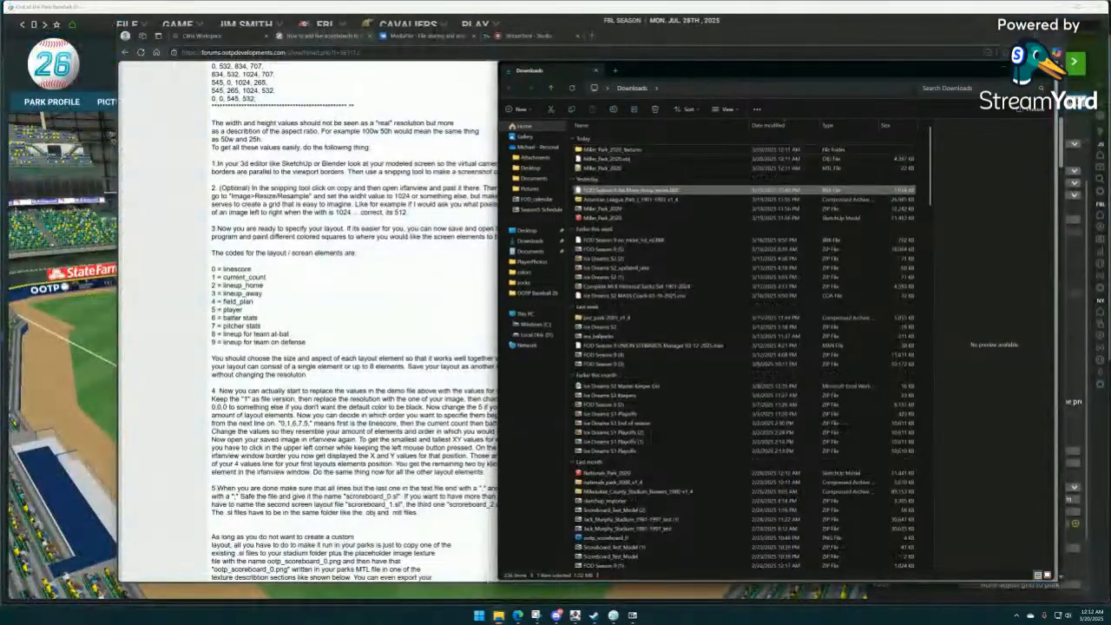
right_click(499, 615)
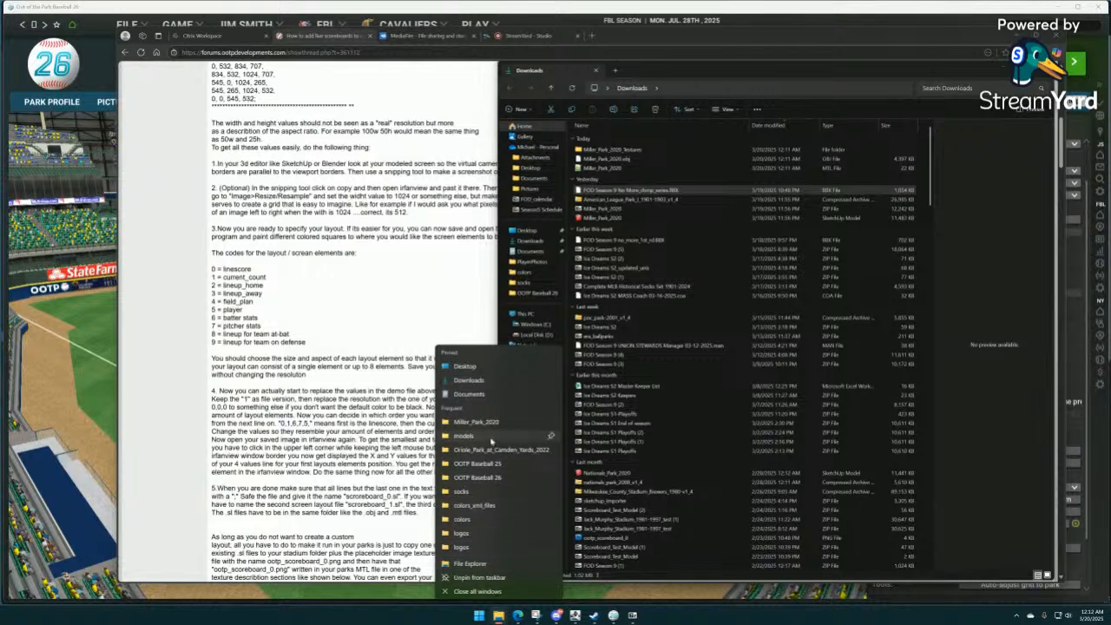
click(491, 429)
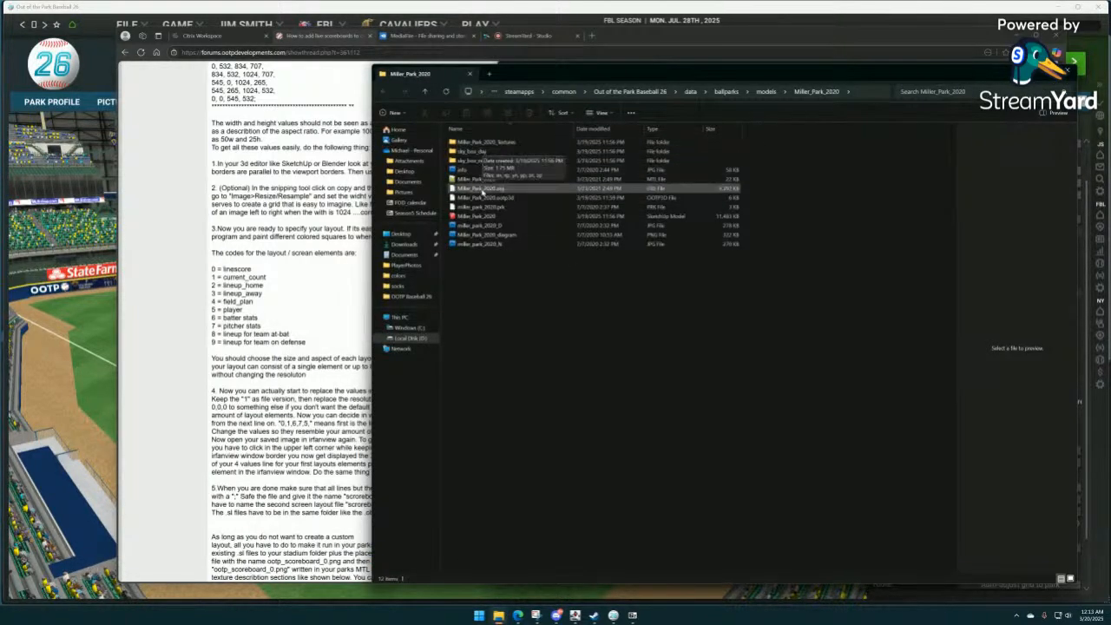
double_click(483, 217)
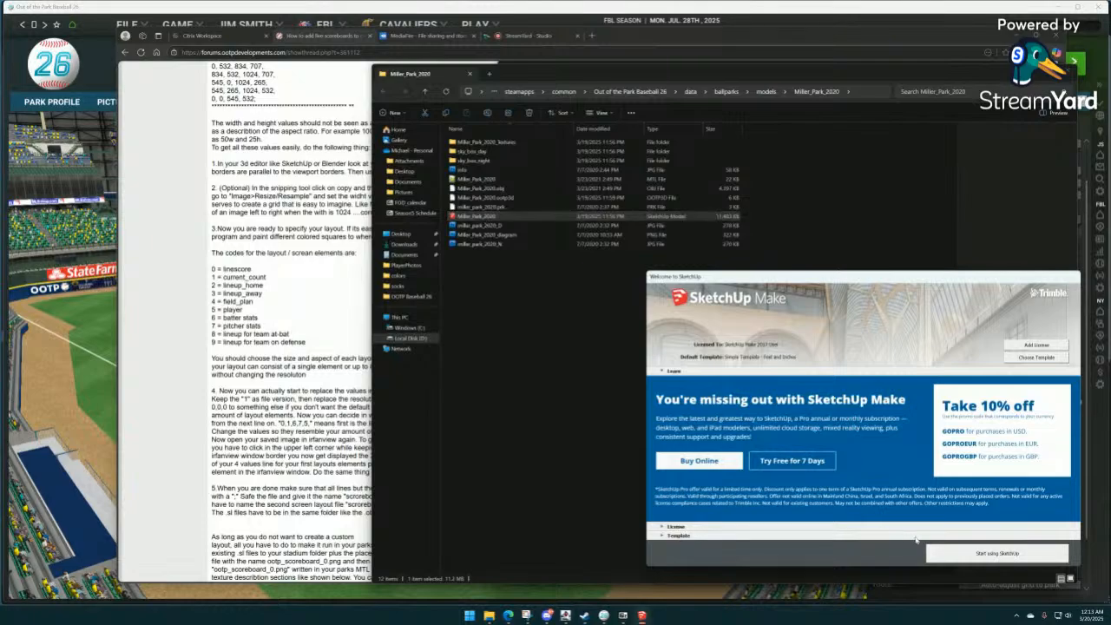
click(971, 558)
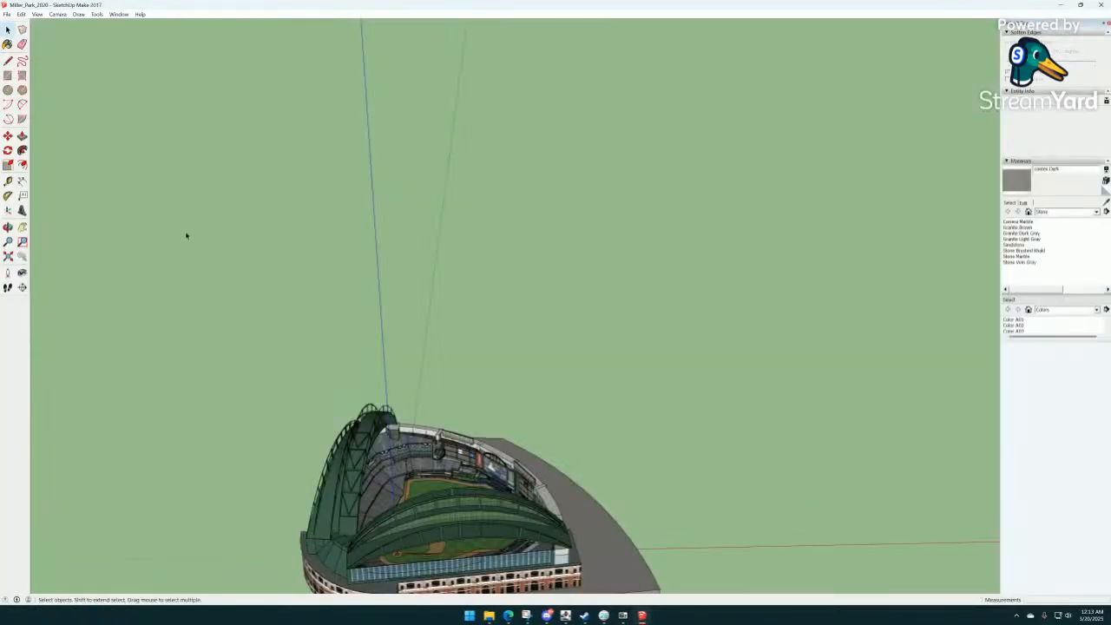
Paste the copied scoreboard face in place over the video screen of the reopened model.
scroll(486, 470, up, 5)
middle_drag(490, 465, 632, 405)
scroll(632, 405, up, 5)
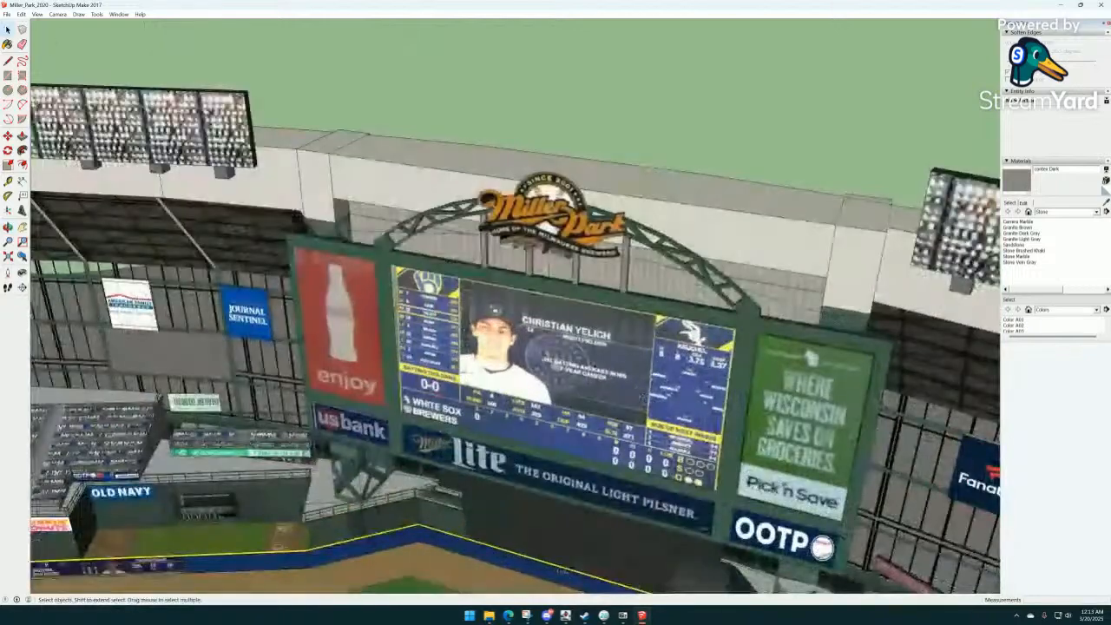
click(20, 14)
click(54, 76)
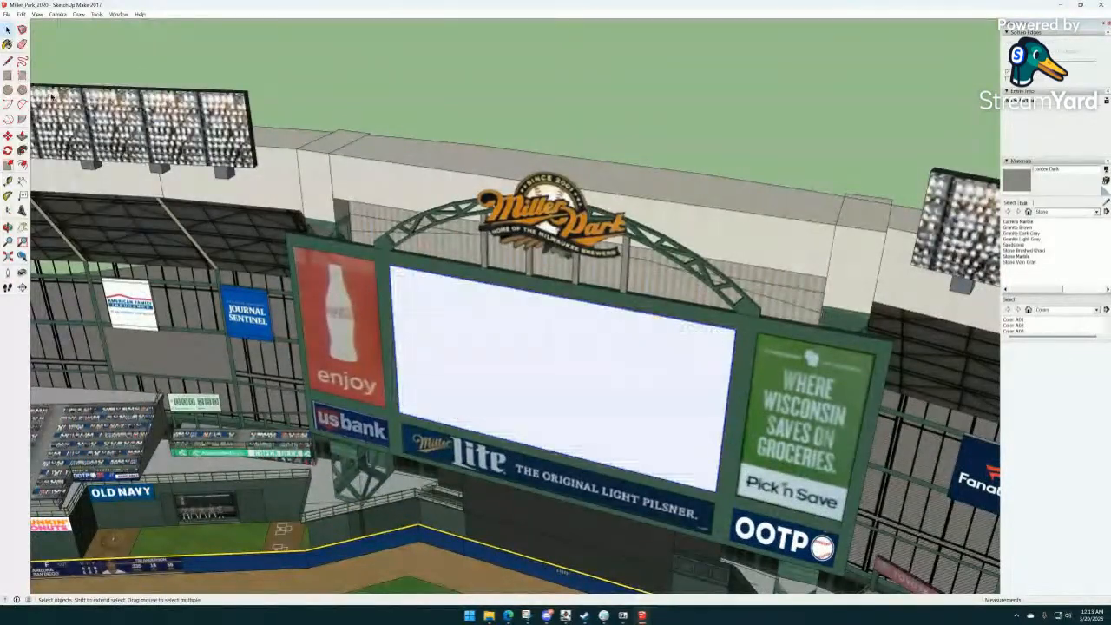
middle_drag(390, 326, 417, 315)
scroll(590, 389, up, 3)
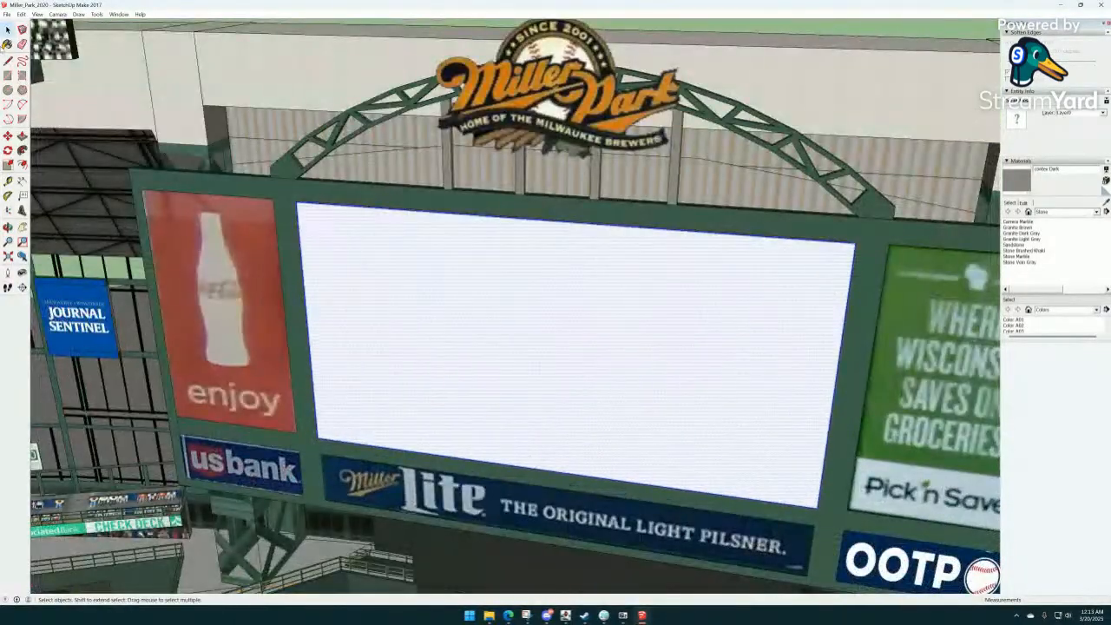
Export the model with OBJexporter and bring up the game's Miller_Park_2020 folder to check the exported files.
click(7, 14)
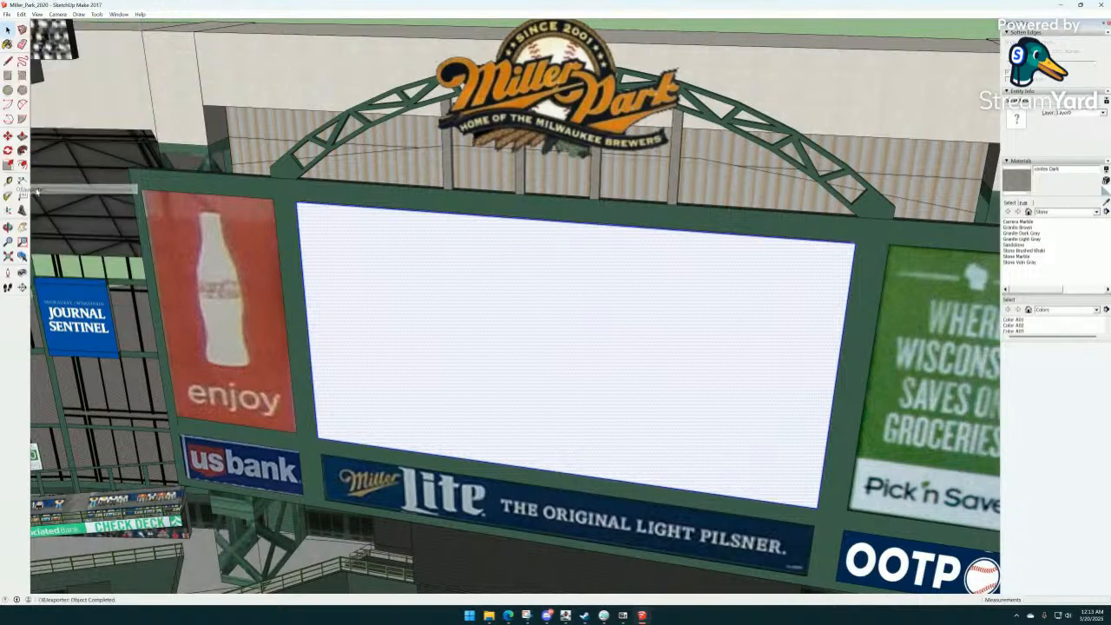
click(36, 191)
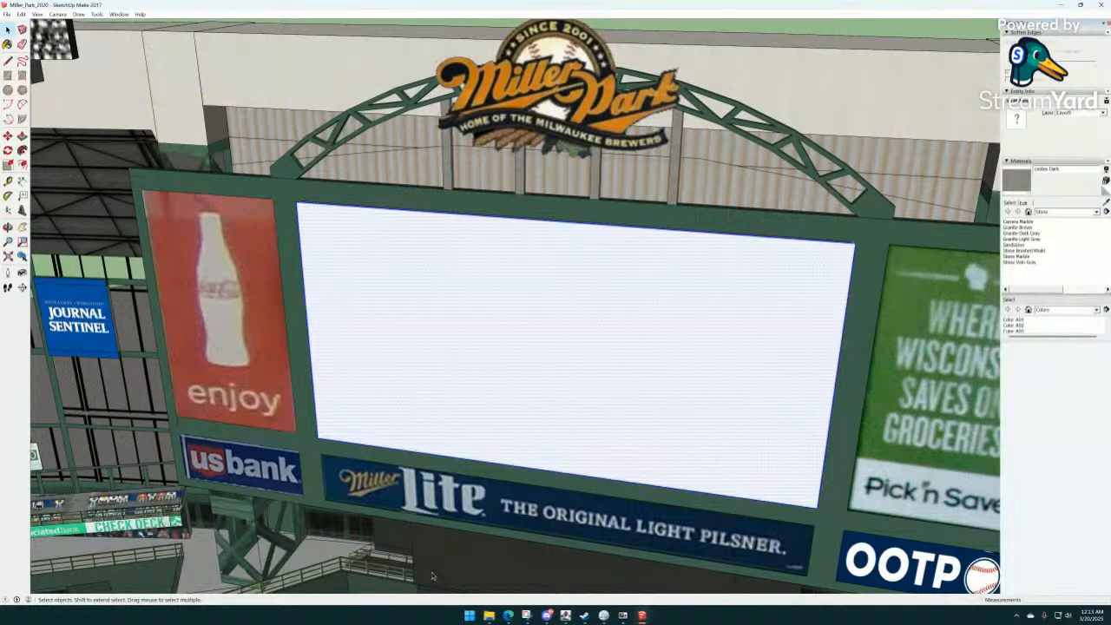
mouse_move(647, 618)
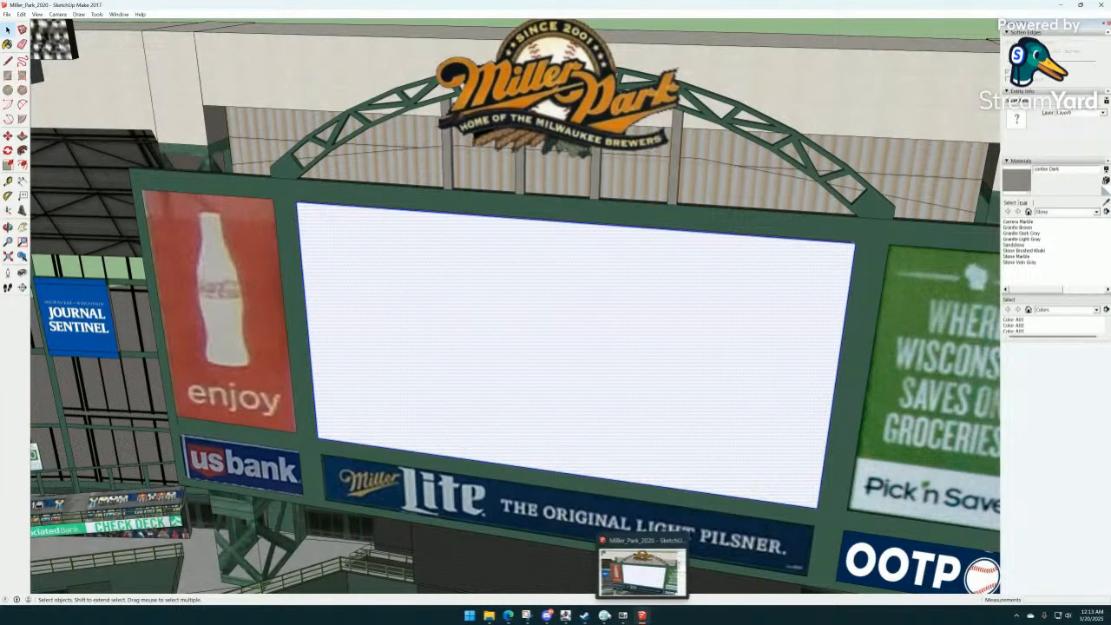
click(557, 581)
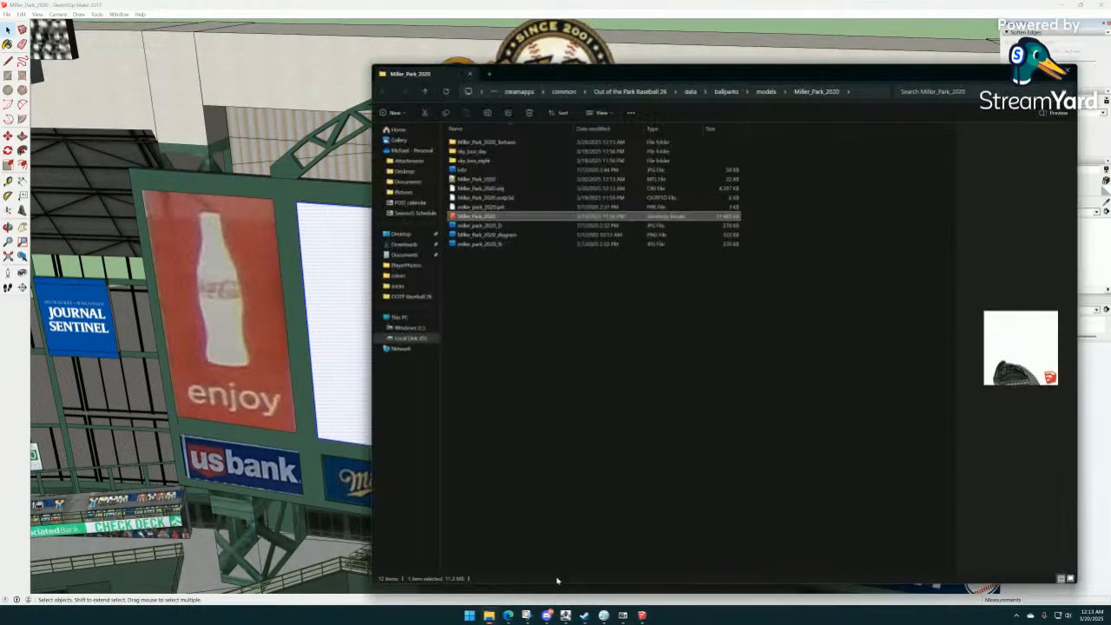
Check the Miller_Park_2020 textures folder for the exported ootp_scoreboard_0 image and return to the Miller_Park_2020 folder.
double_click(482, 143)
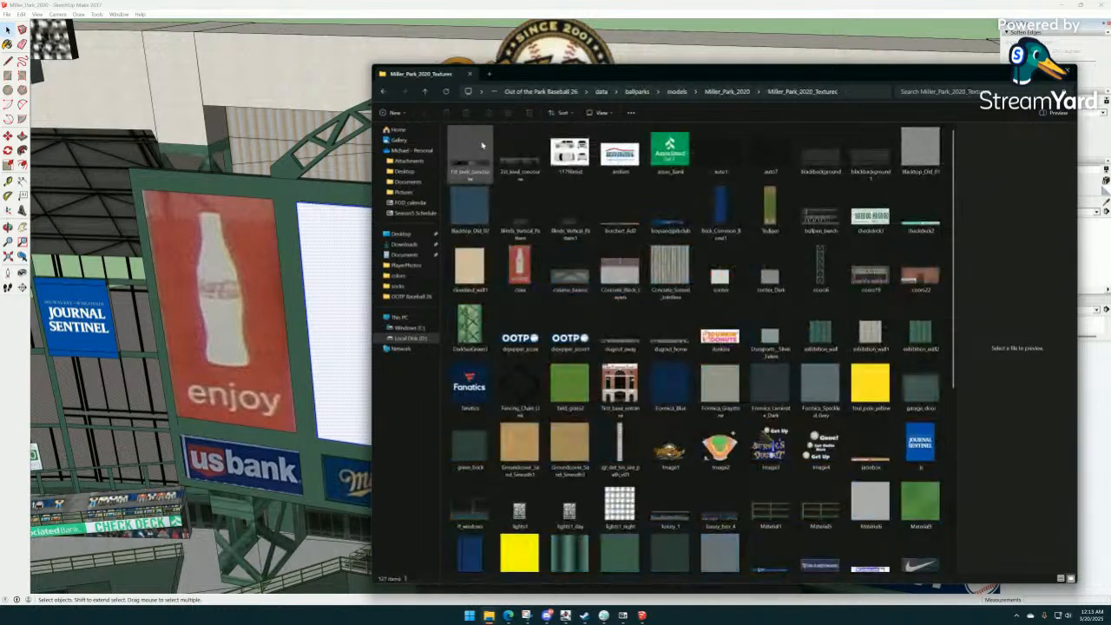
scroll(582, 246, down, 3)
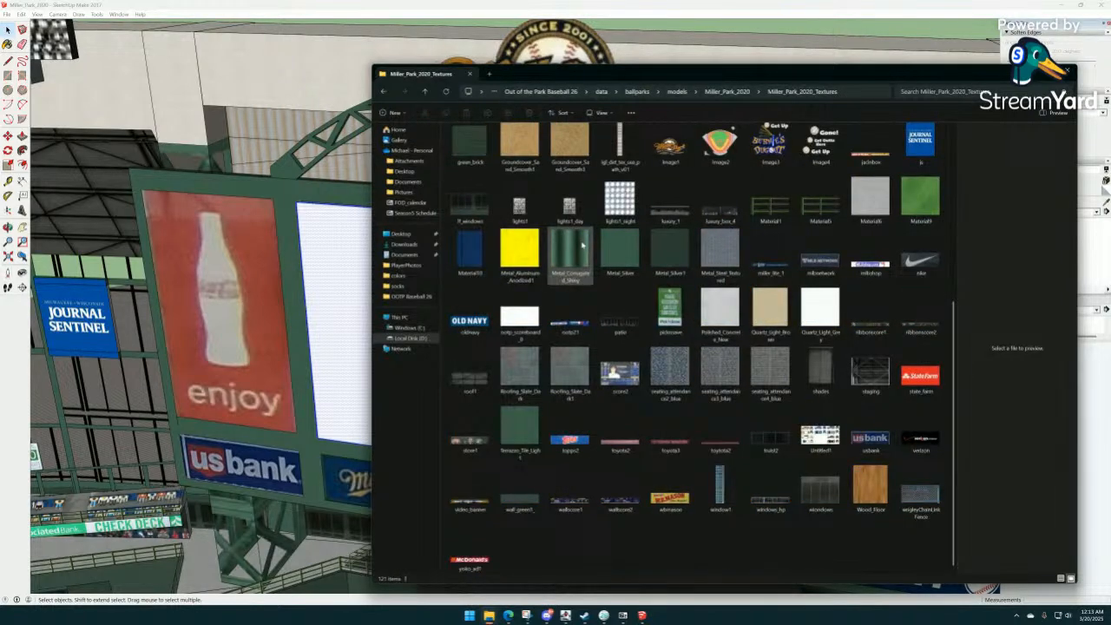
mouse_move(571, 276)
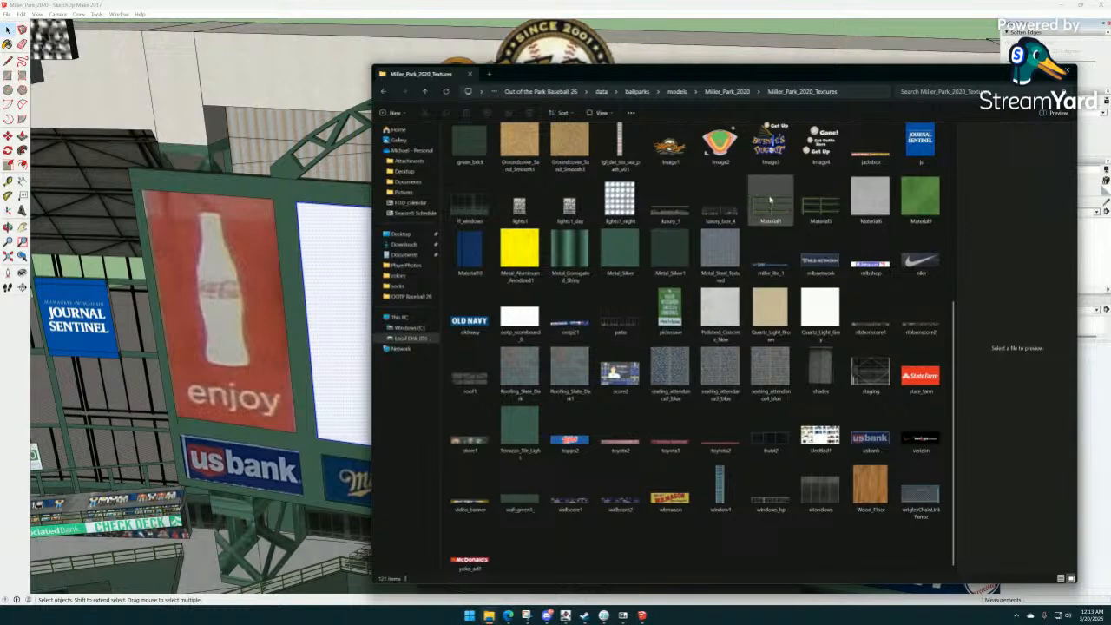
click(520, 321)
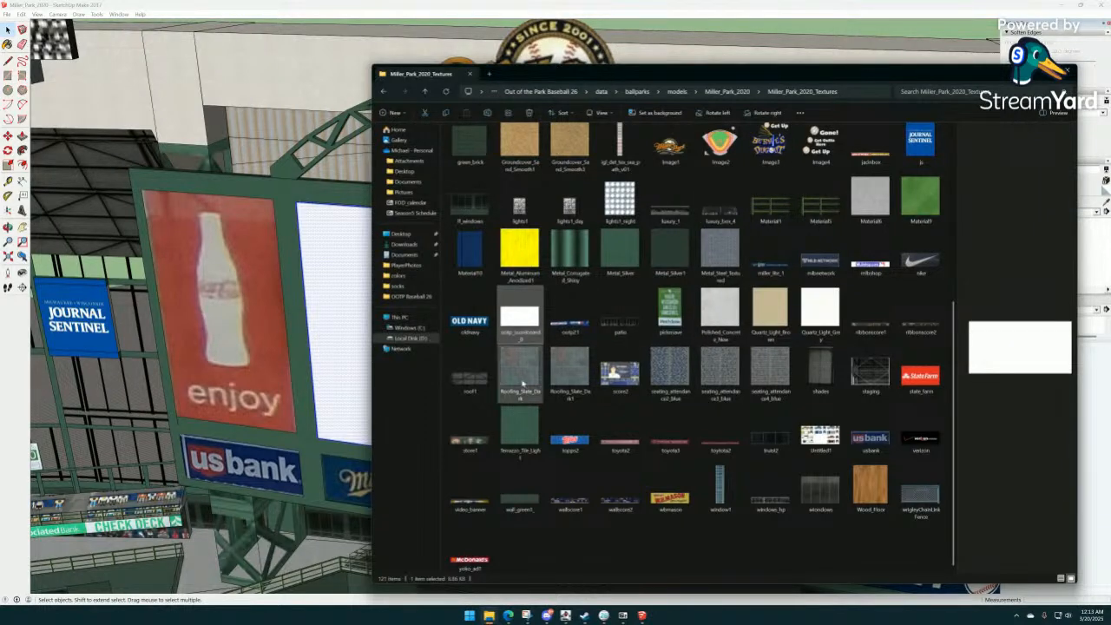
click(565, 382)
click(625, 382)
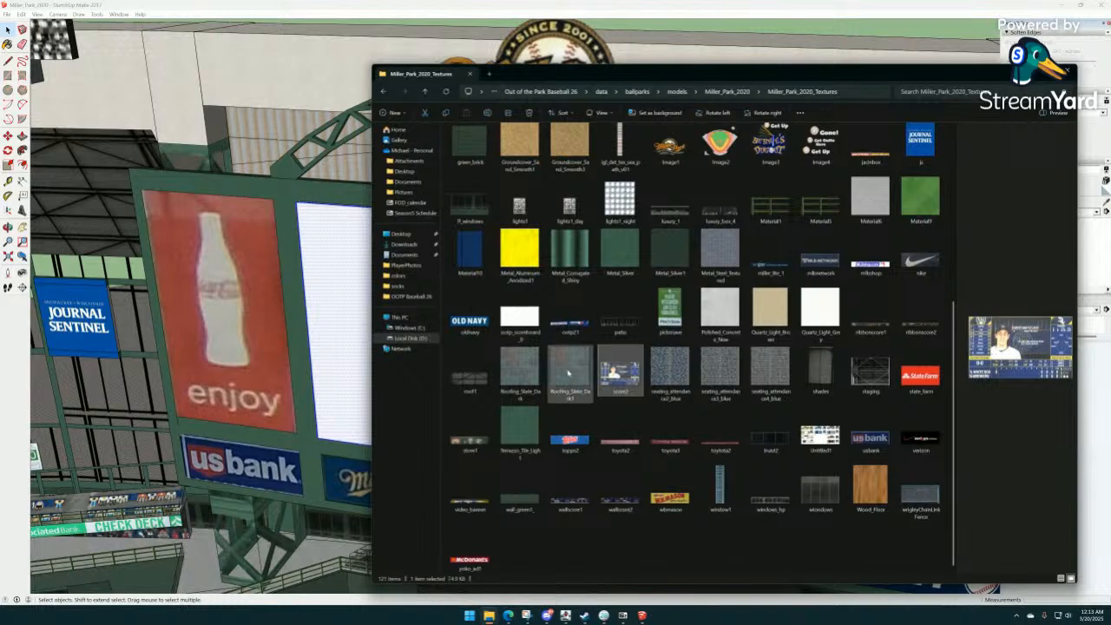
click(529, 373)
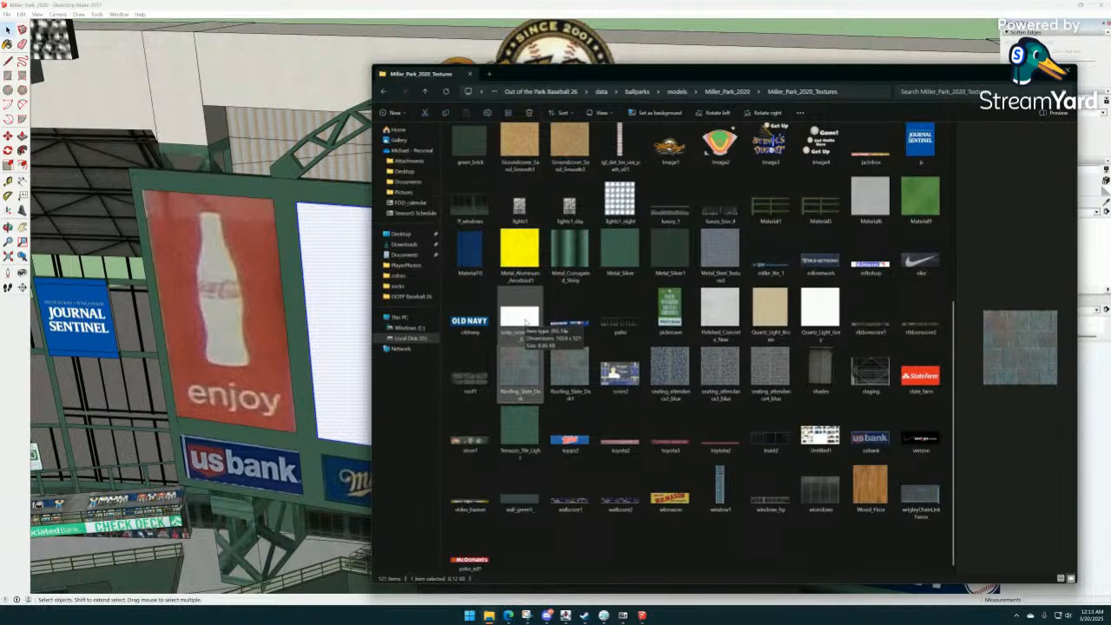
click(425, 93)
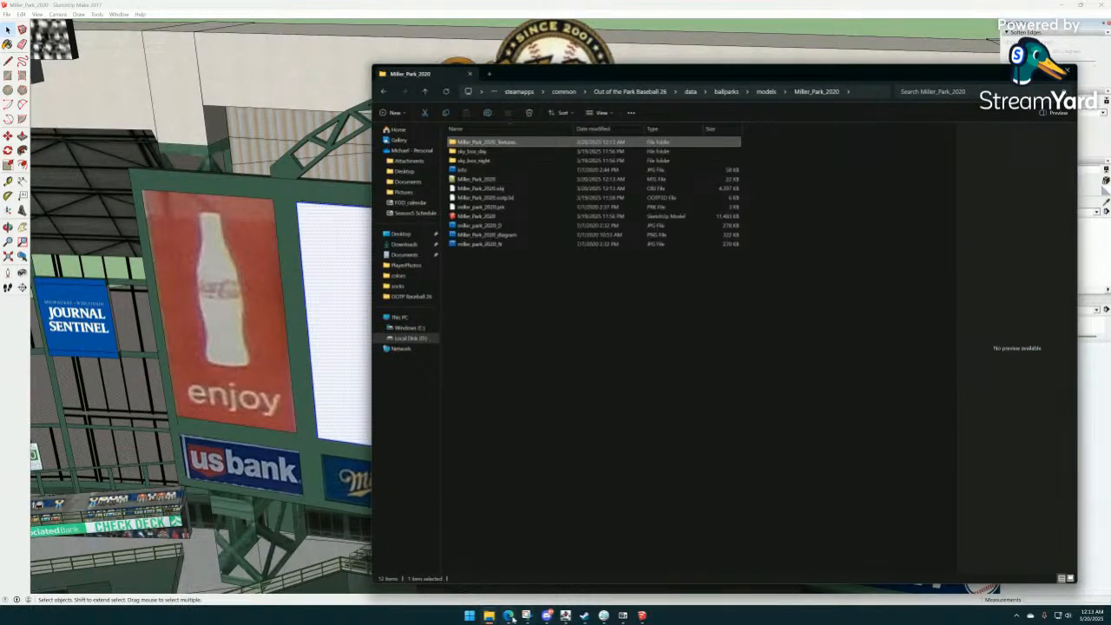
Bring up the forum thread on adding live scoreboards in the browser and highlight the comment-free example layout file.
mouse_move(509, 615)
click(460, 560)
scroll(339, 374, up, 5)
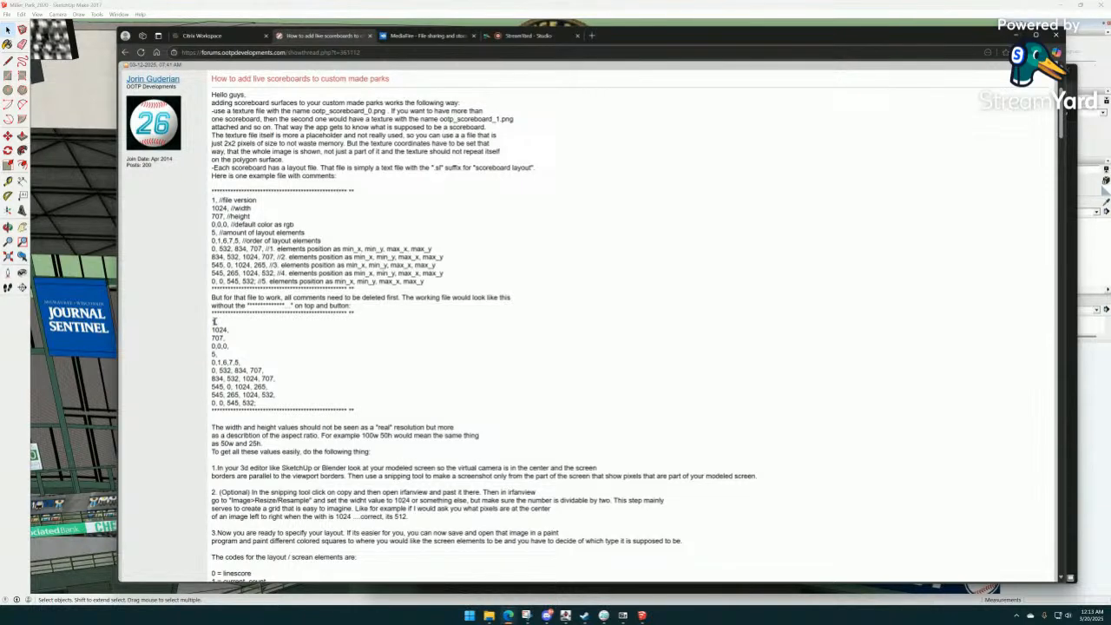
drag(213, 322, 287, 401)
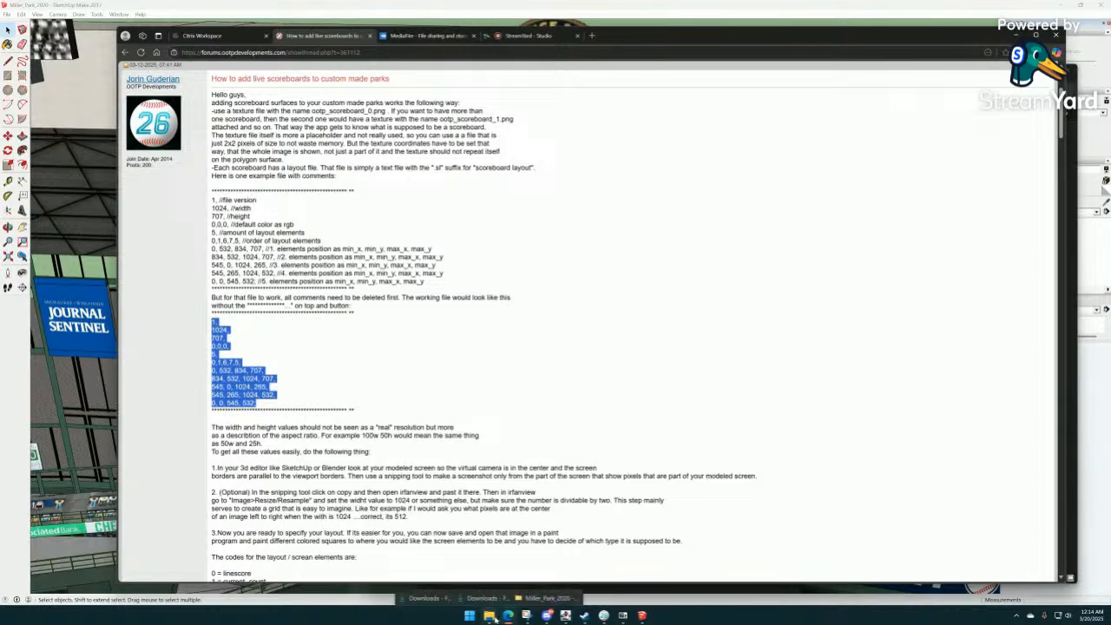
Copy the scoreboard_0 layout file from the KC_Municipal_Stadium_1969-1972 folder into the Miller_Park_2020 folder.
mouse_move(491, 615)
click(526, 580)
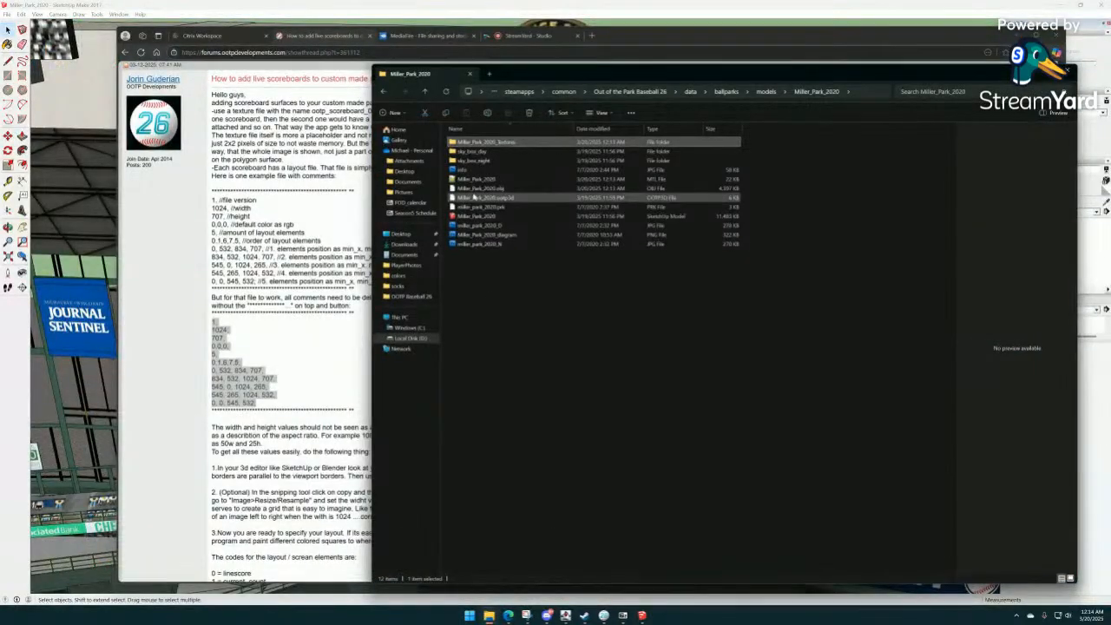
click(425, 93)
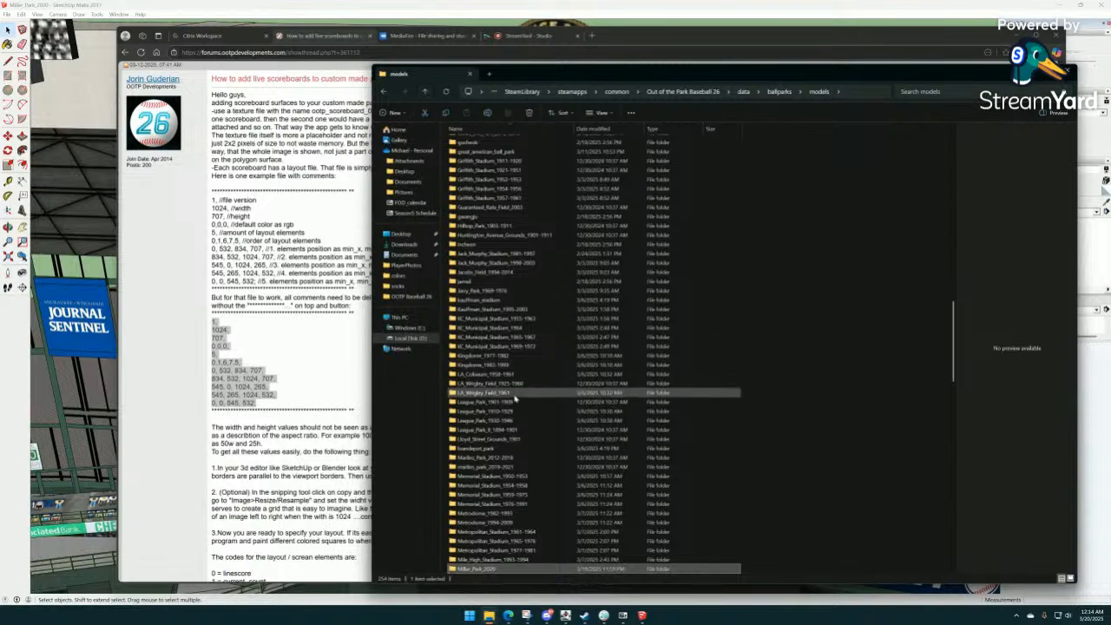
double_click(507, 346)
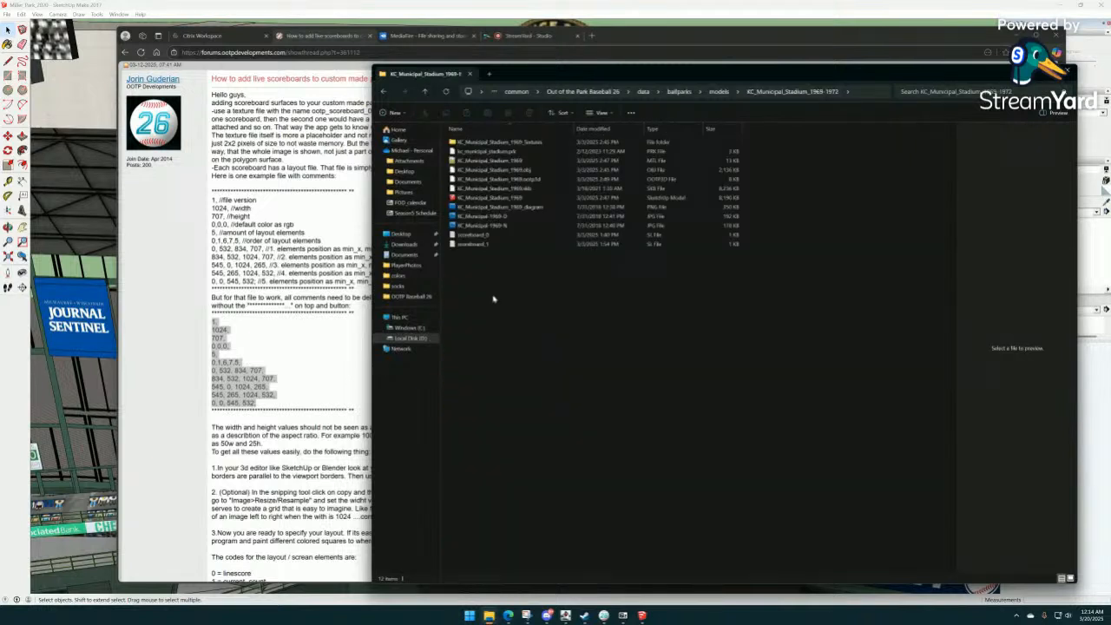
click(476, 235)
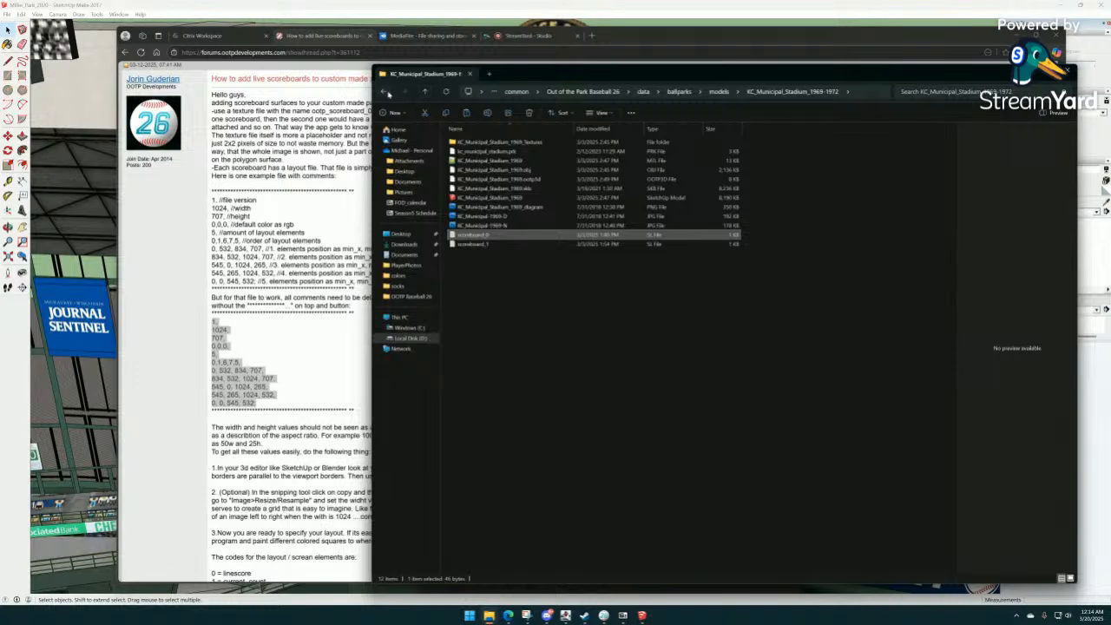
click(385, 91)
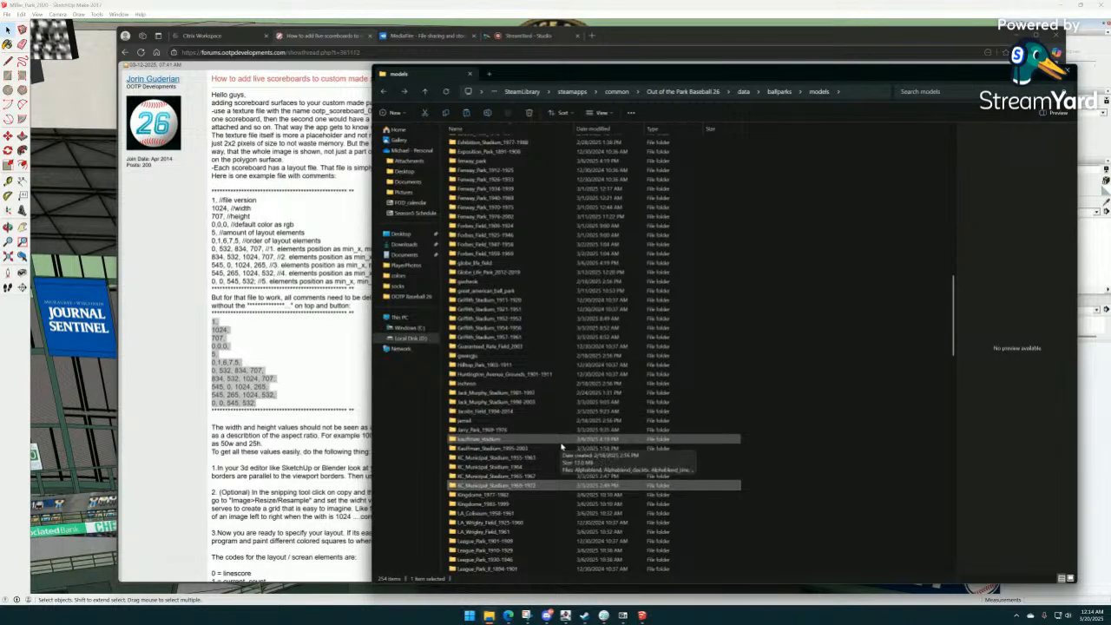
click(385, 91)
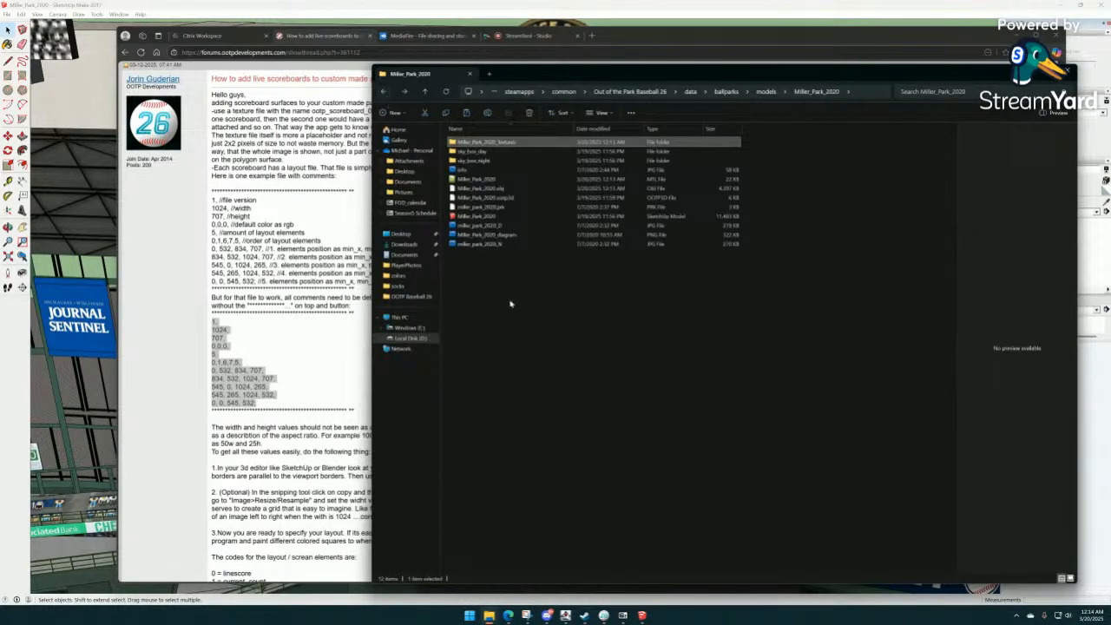
click(510, 303)
key(ctrl+v)
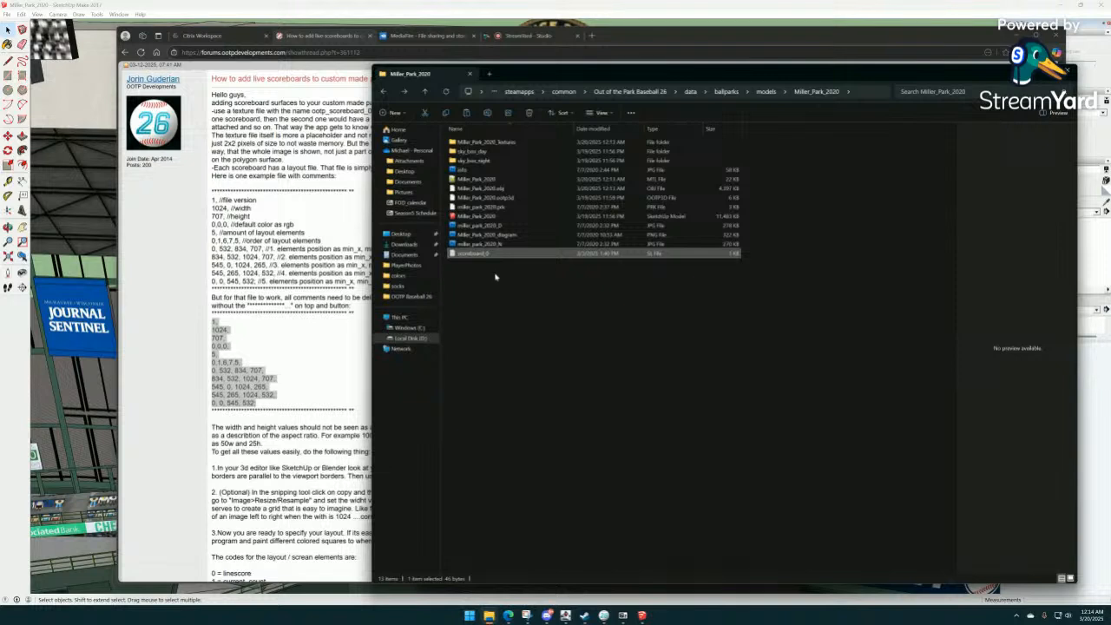
Open the copied scoreboard_0 layout file in Notepad and widen its window.
click(495, 280)
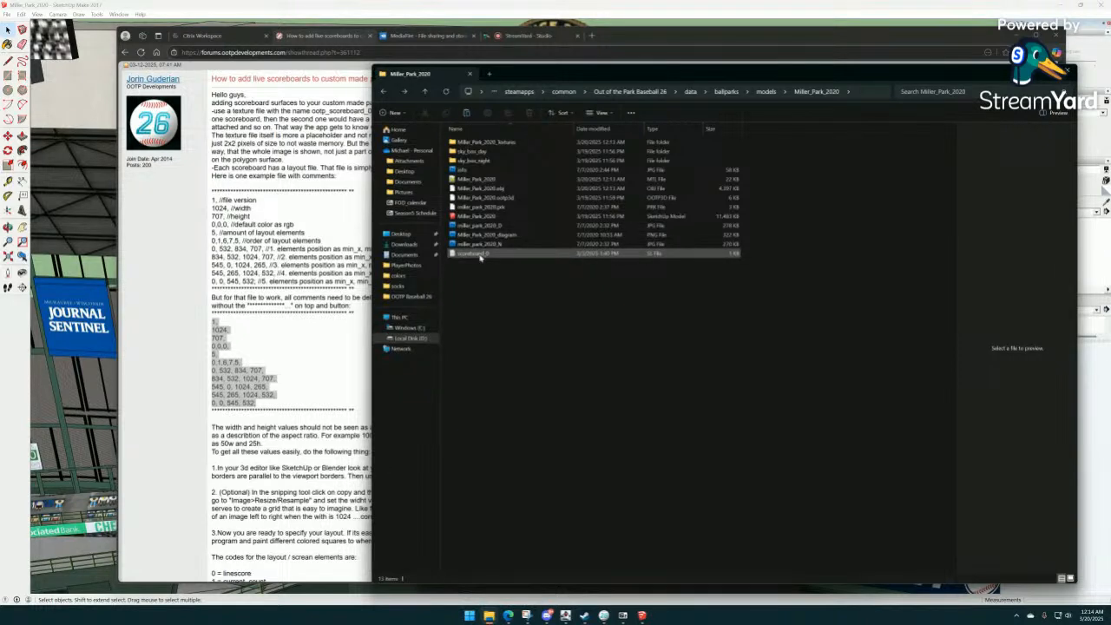
double_click(479, 258)
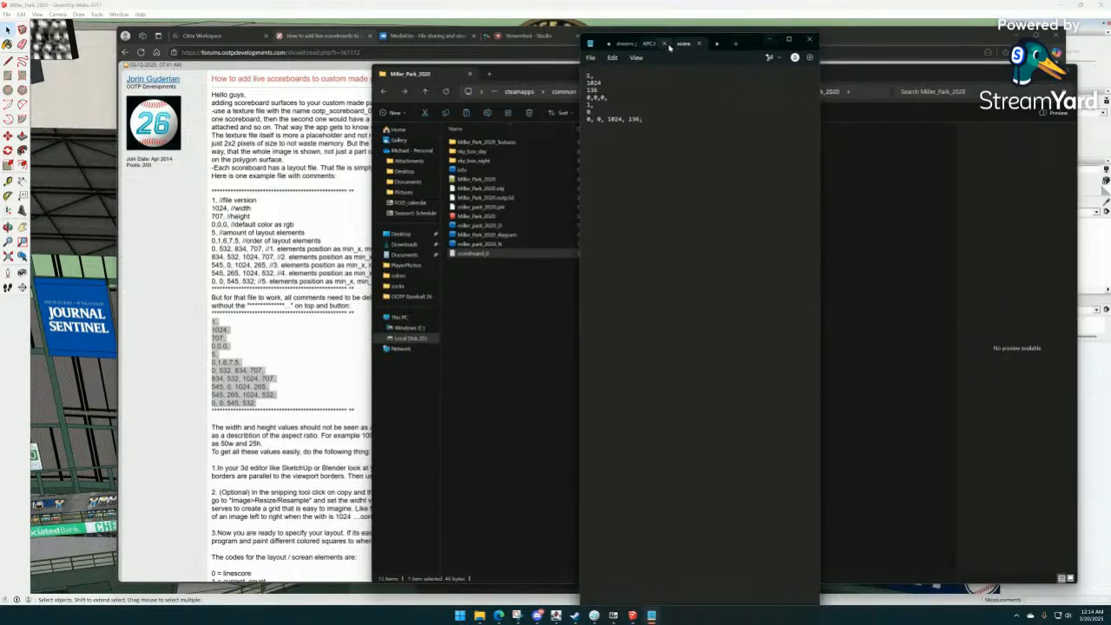
click(665, 43)
drag(825, 170, 911, 167)
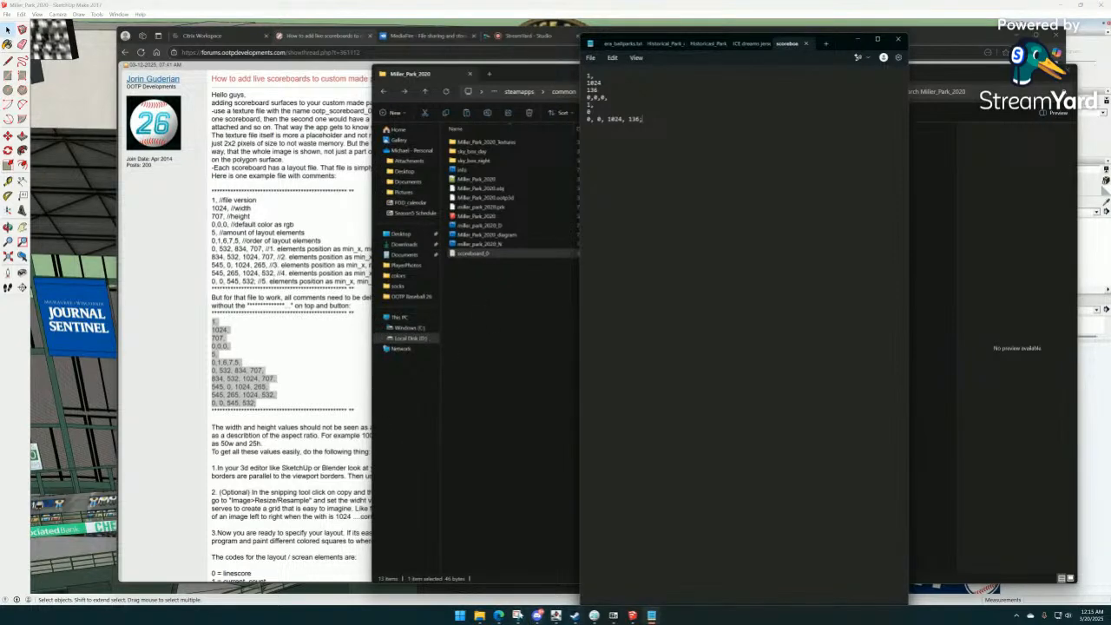
Look up the ootp_scoreboard_0 texture's dimensions in the textures folder and set the layout file's height to 521.
double_click(486, 142)
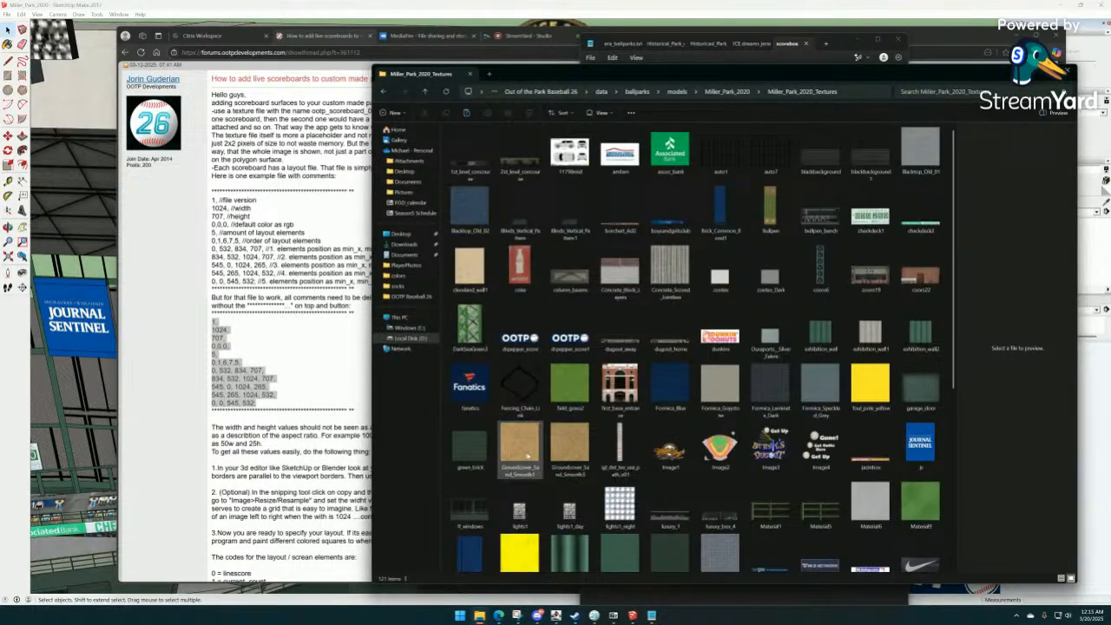
scroll(525, 434, down, 5)
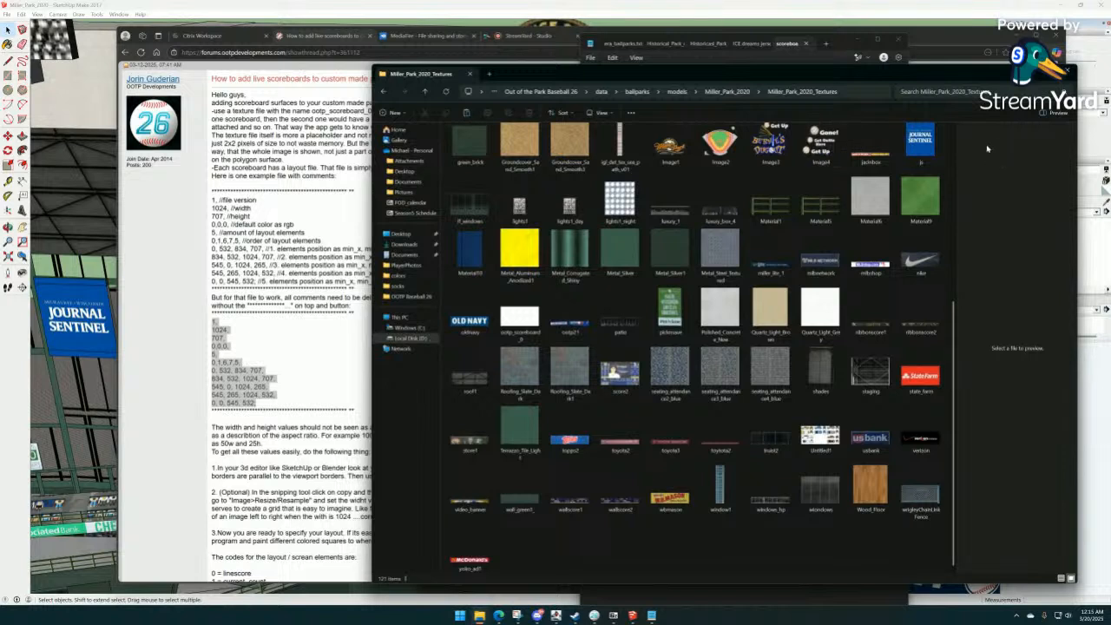
click(836, 44)
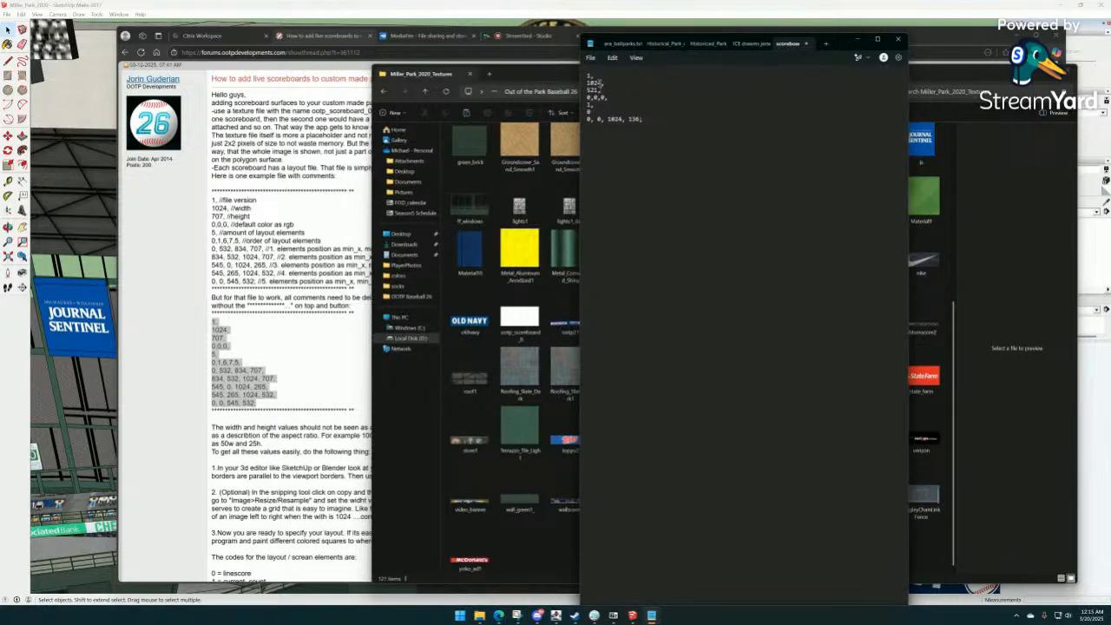
Switch to SketchUp and hide the white scoreboard face covering the original video screen.
click(311, 6)
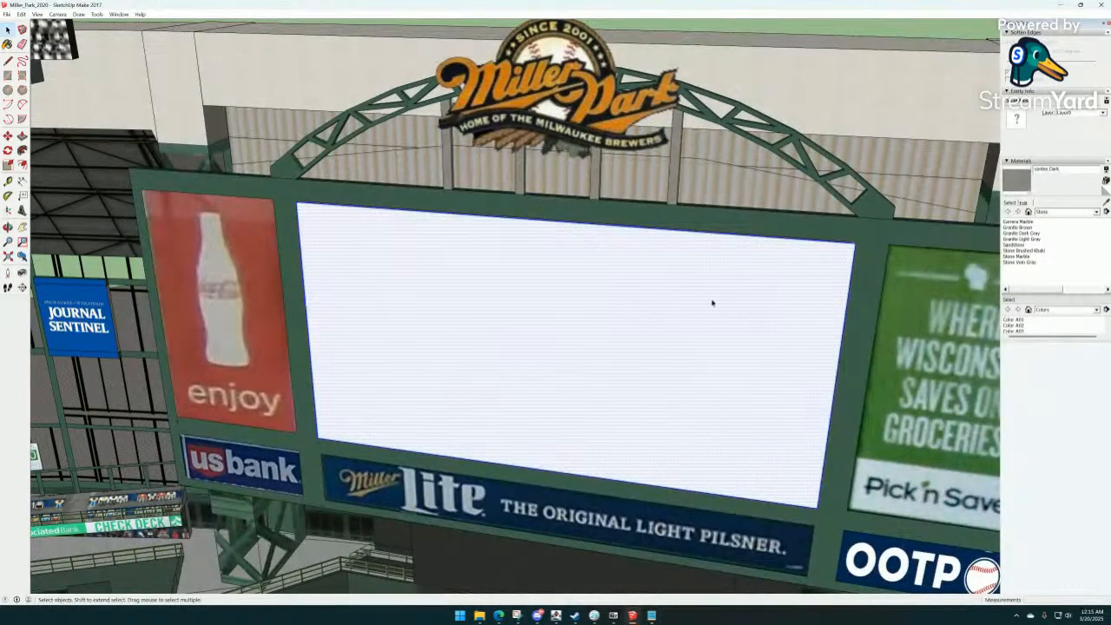
right_click(530, 354)
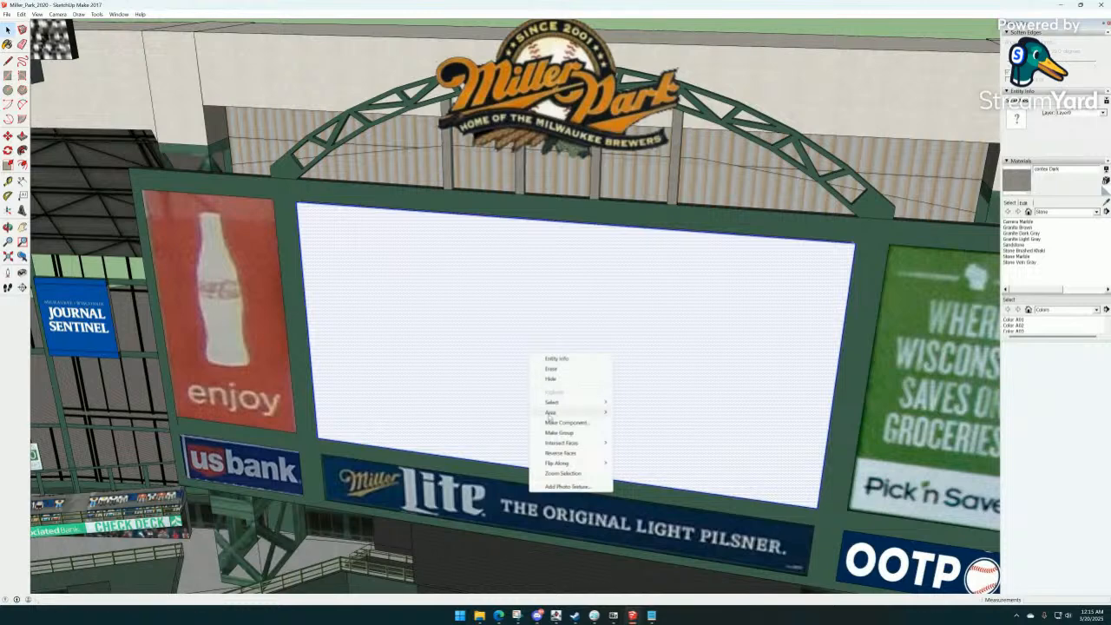
click(568, 379)
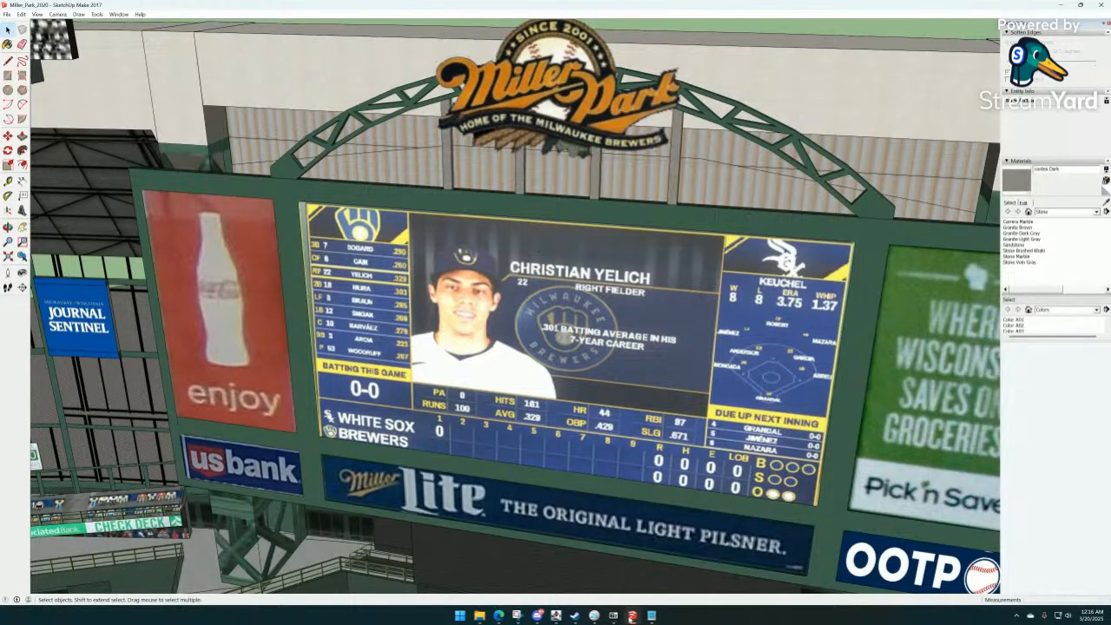
Place the layout file over the model and set the scoreboard's width to 2048 and height to 1042.
click(651, 615)
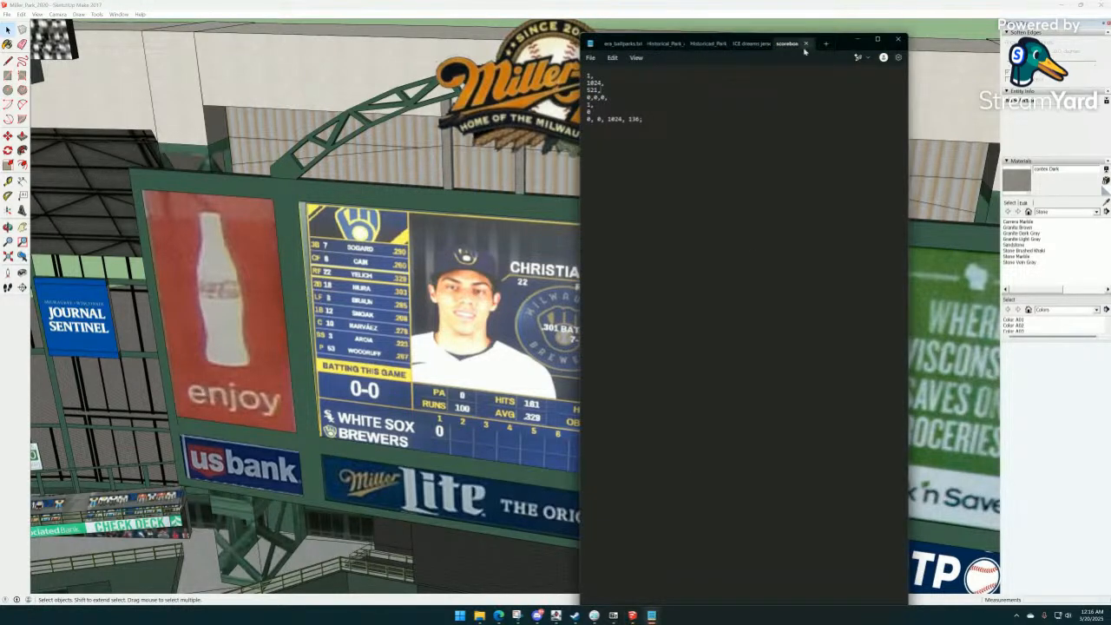
drag(837, 43, 918, 66)
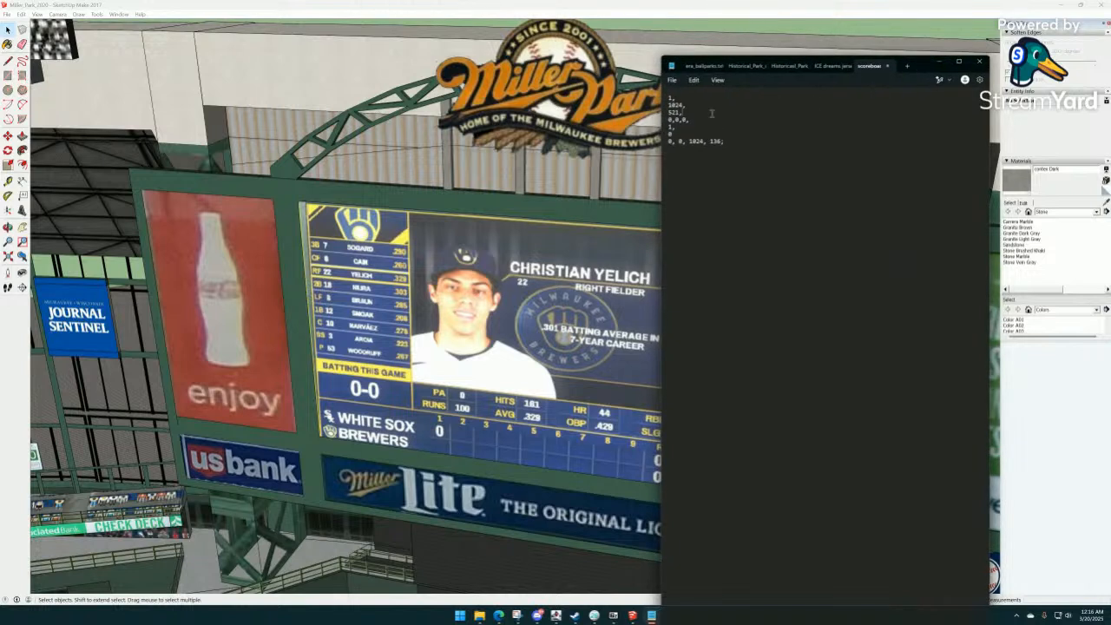
click(685, 105)
key(BackSpace)
key(BackSpace)
key(BackSpace)
key(BackSpace)
text(2048)
click(687, 111)
key(BackSpace)
key(BackSpace)
key(BackSpace)
key(BackSpace)
text(1042,)
Bring up the forum's layout instructions and arrange them with the layout file around the model's video screen for reference.
click(499, 616)
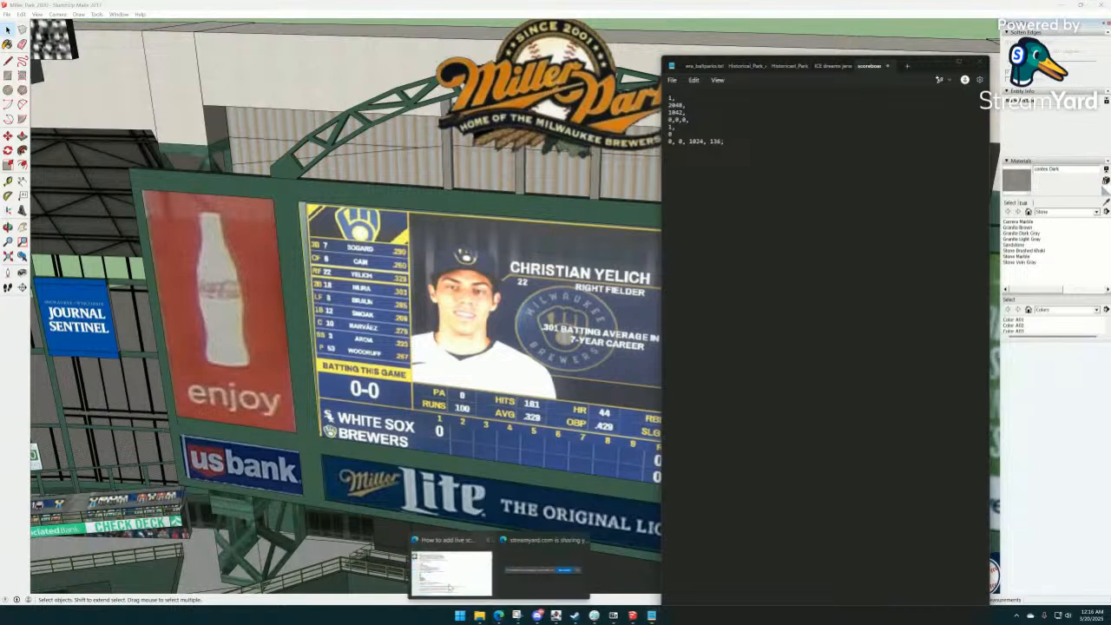
click(538, 568)
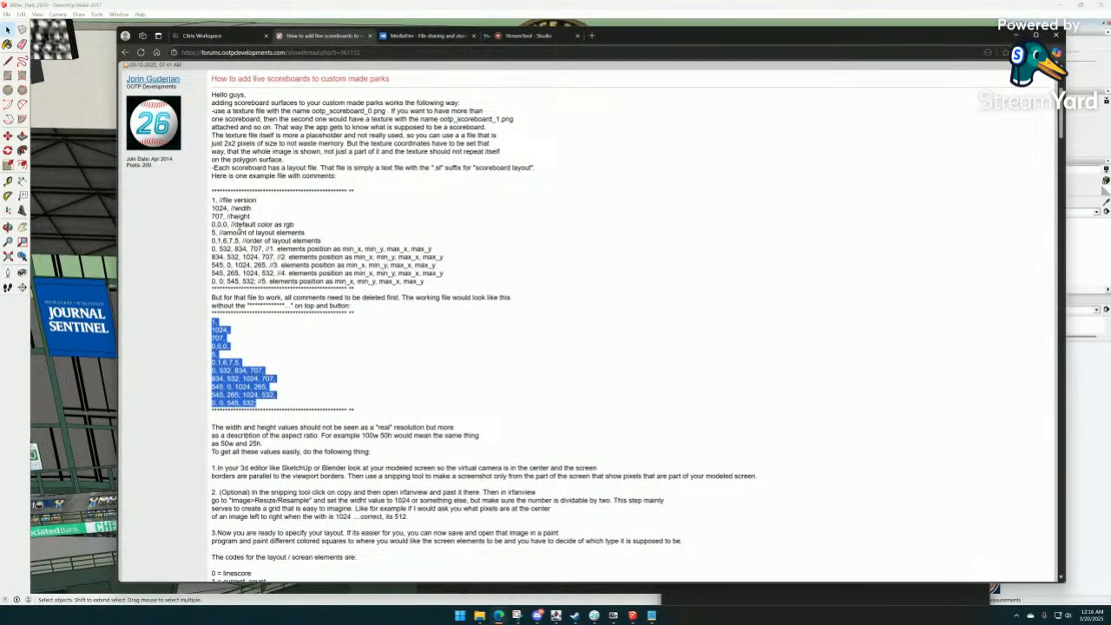
drag(876, 47, 865, 222)
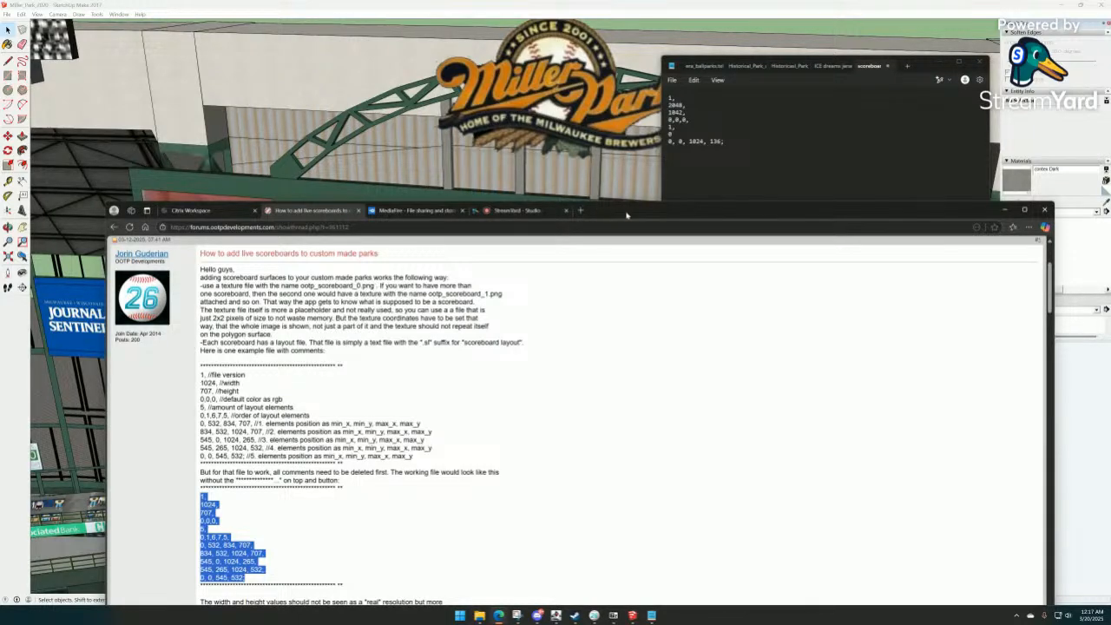
drag(626, 215, 641, 434)
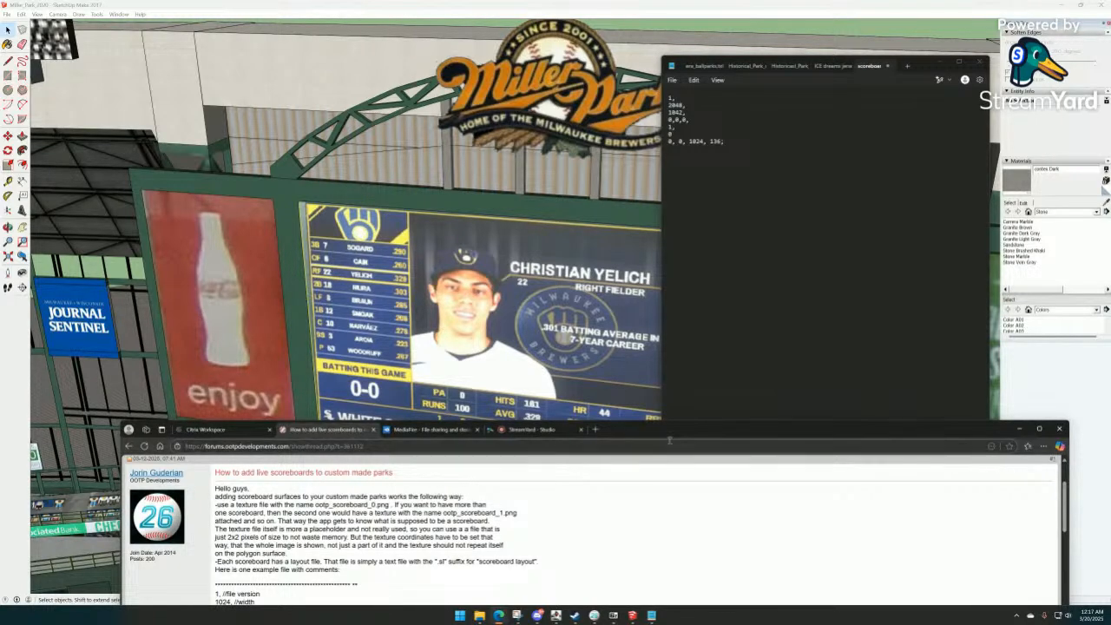
drag(669, 429, 630, 173)
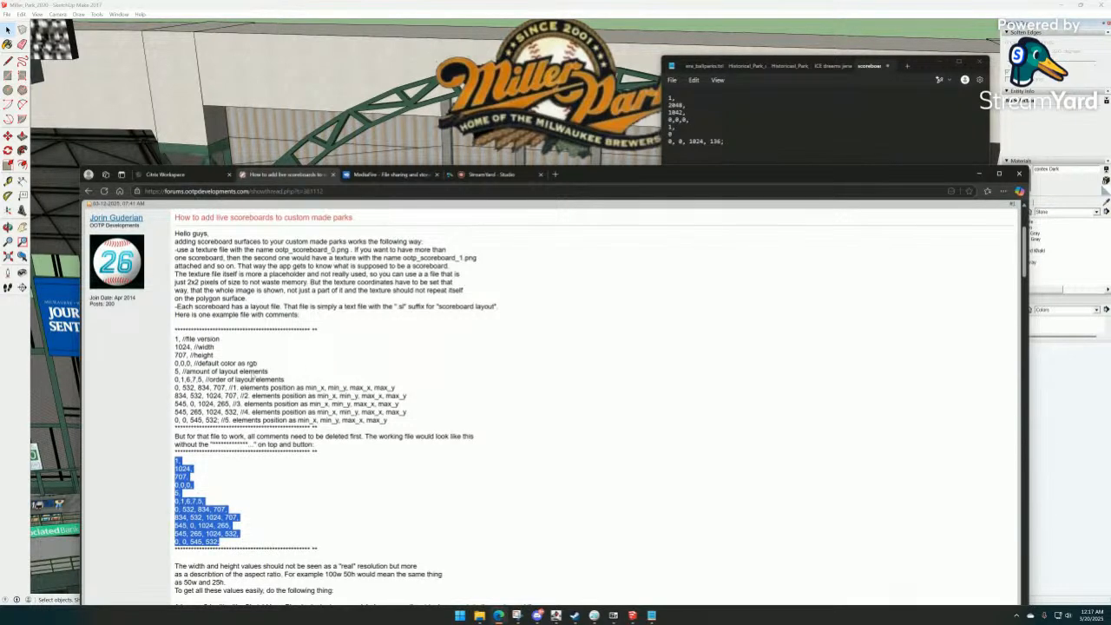
mouse_move(743, 178)
mouse_down()
mouse_move(748, 369)
mouse_move(772, 470)
mouse_up()
drag(923, 70, 1053, 73)
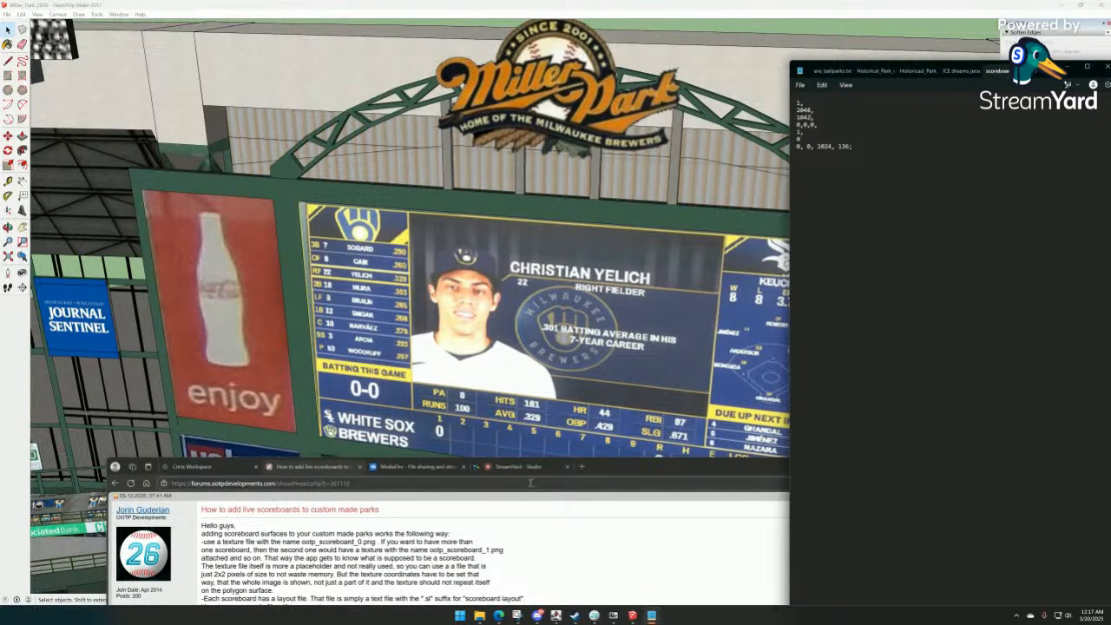
Bring the forum's annotated example into view and set the layout file's amount of layout elements to 4.
click(623, 475)
drag(629, 474, 533, 337)
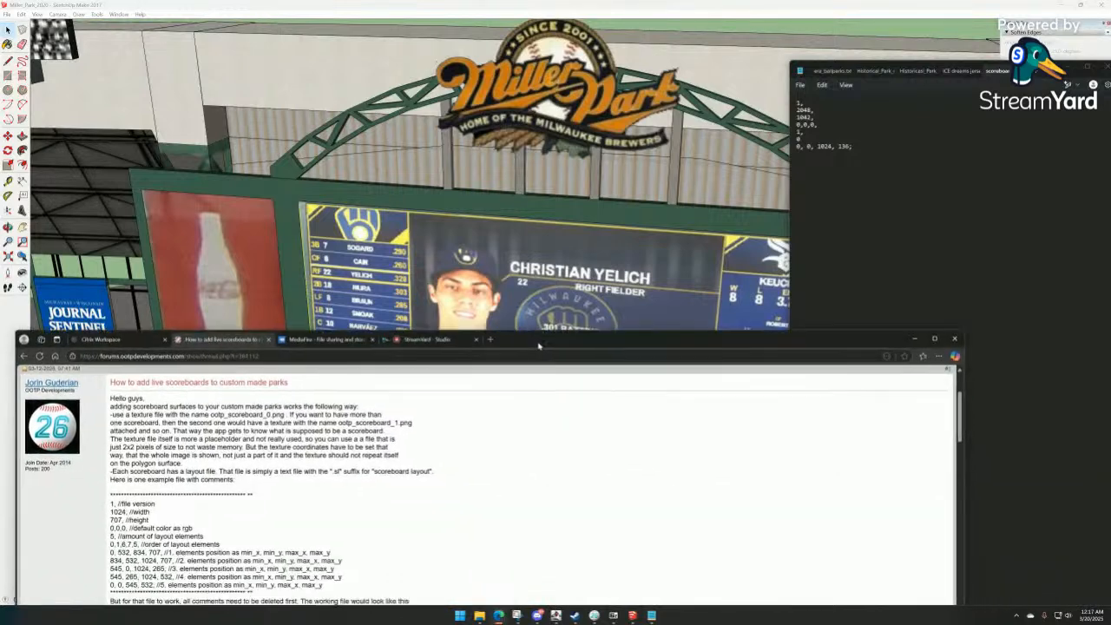
click(809, 137)
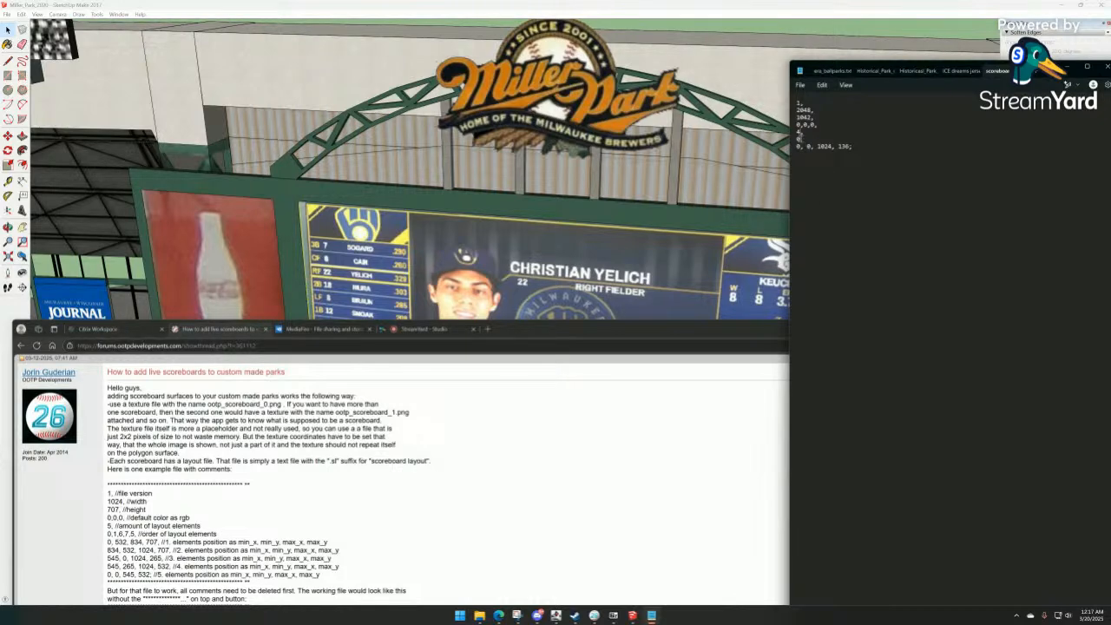
Following the forum's annotated example and code list, make 8, lineup for team at-bat, the first code in the layout file's element order.
drag(632, 330, 649, 166)
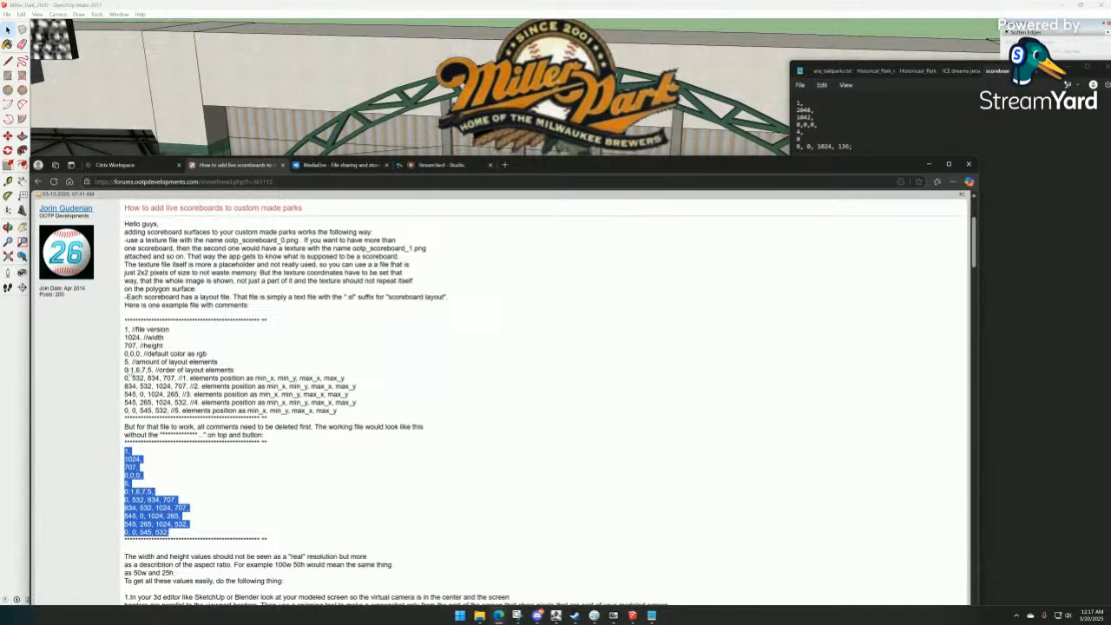
drag(125, 370, 235, 371)
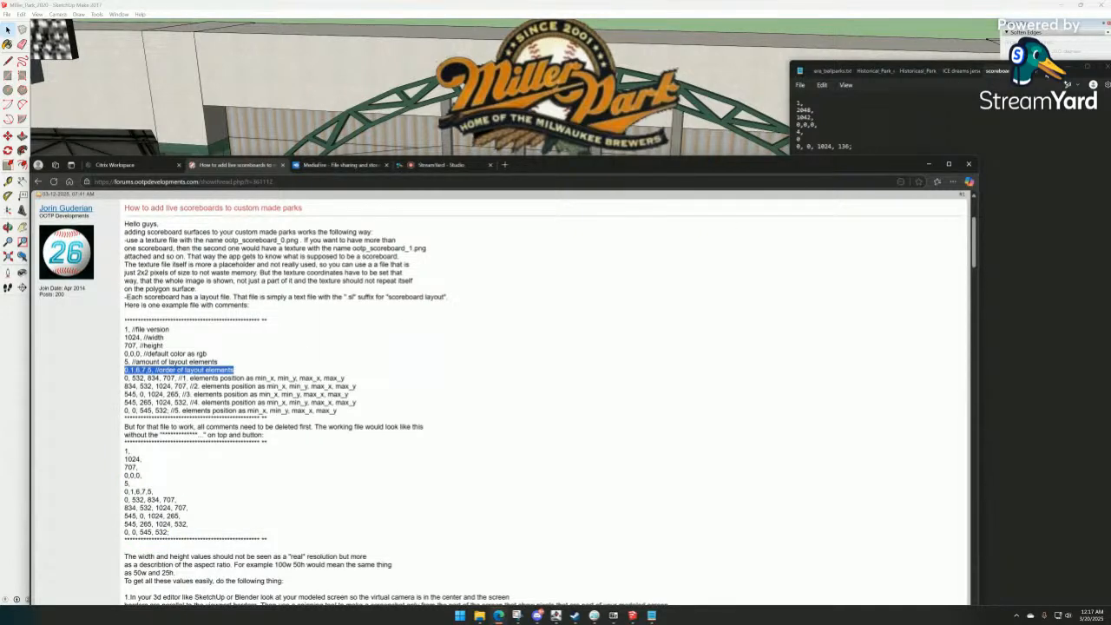
click(1038, 144)
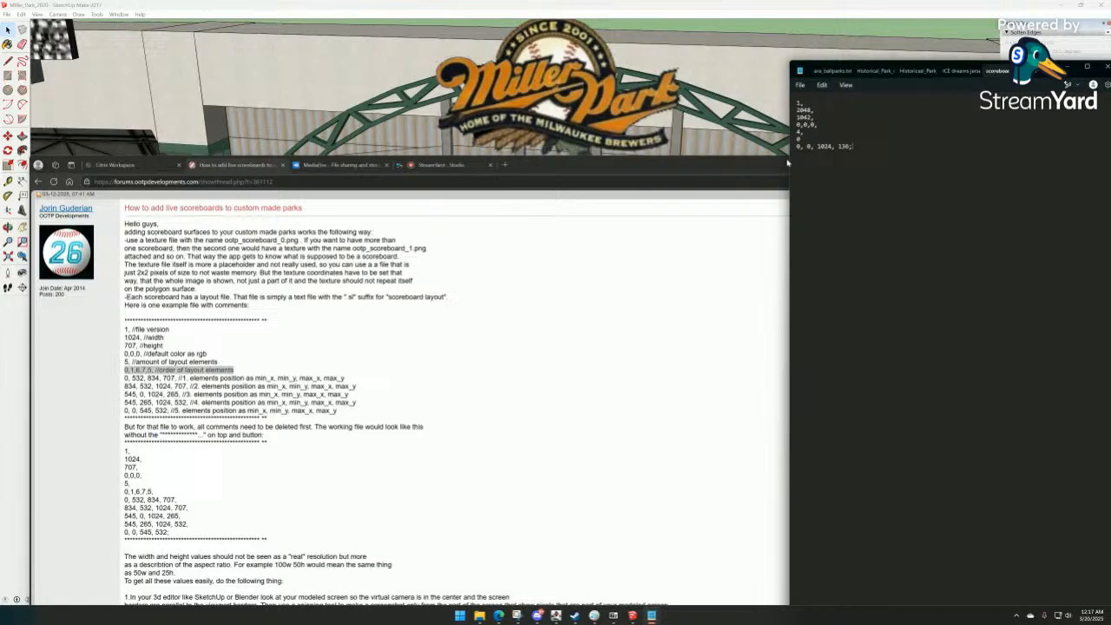
click(669, 14)
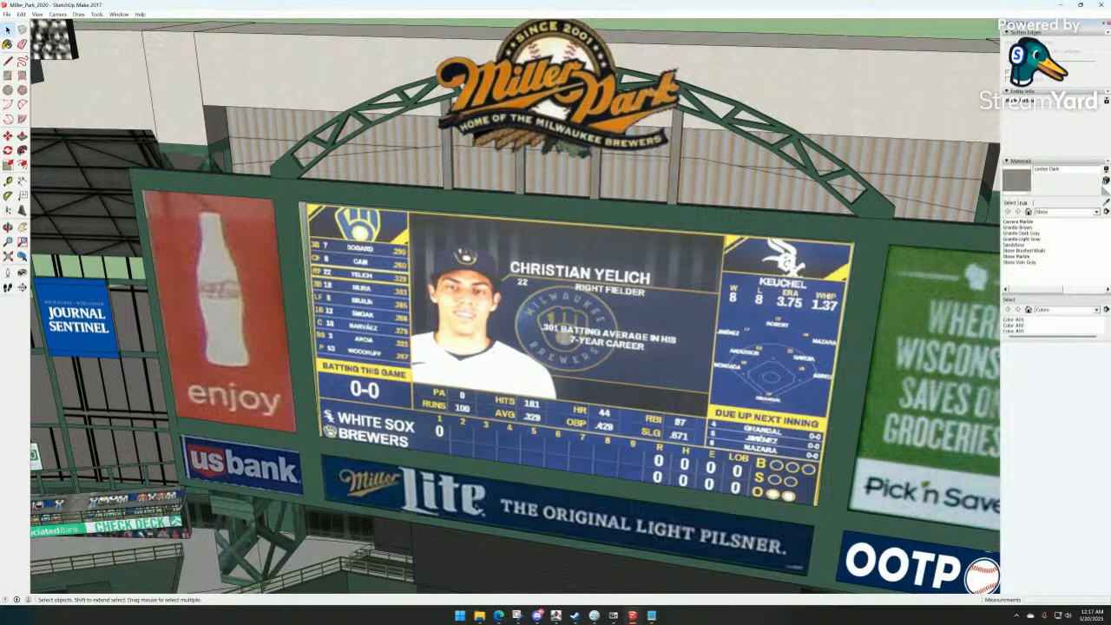
mouse_move(639, 620)
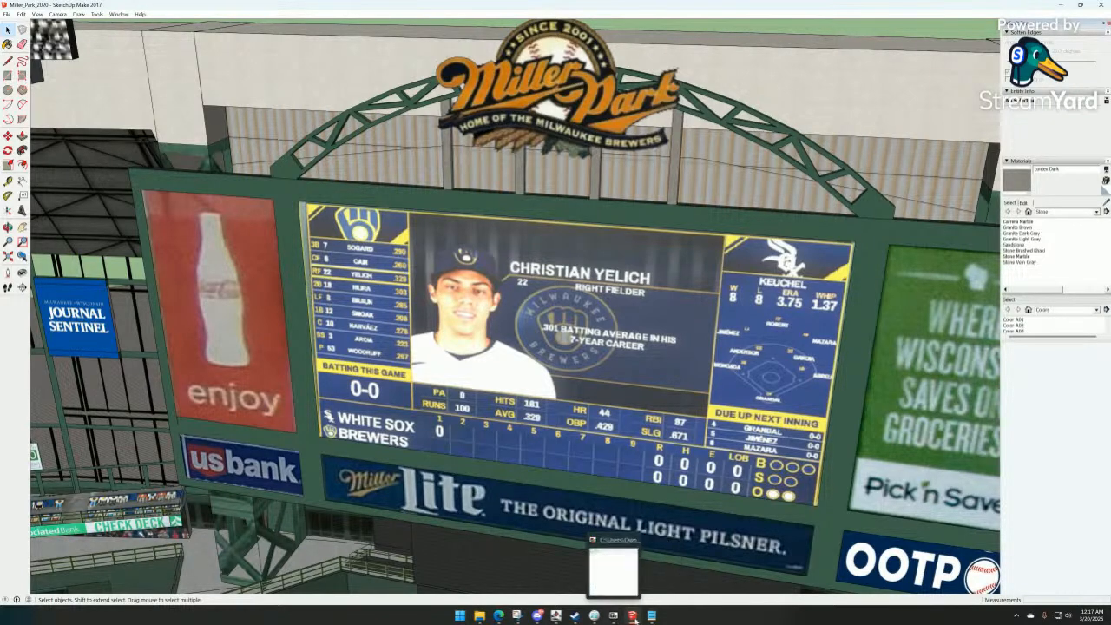
click(651, 615)
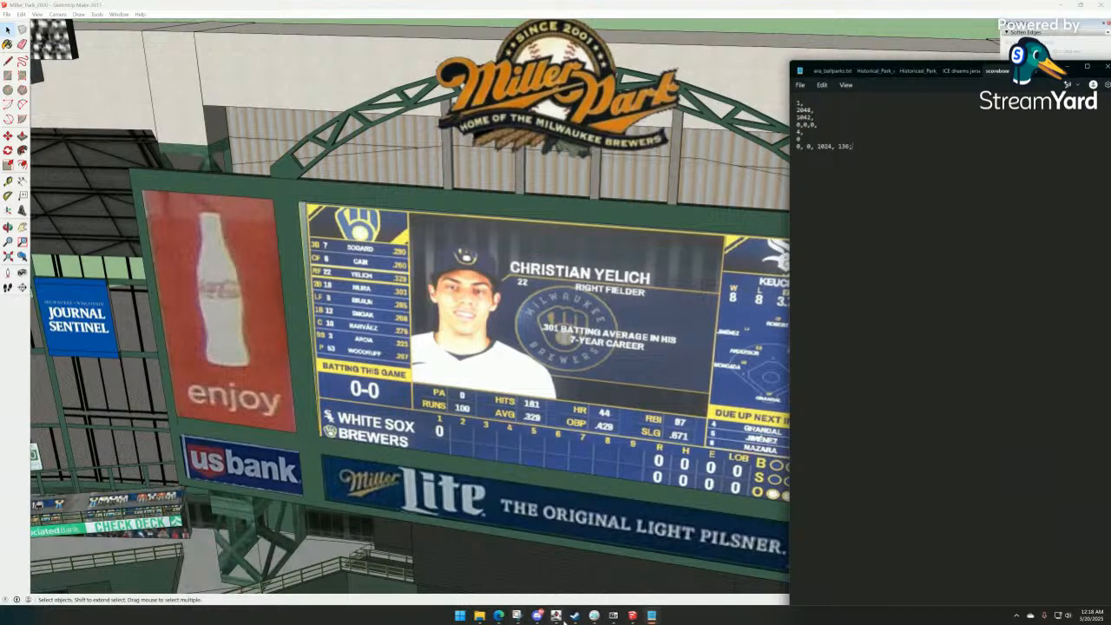
mouse_move(499, 617)
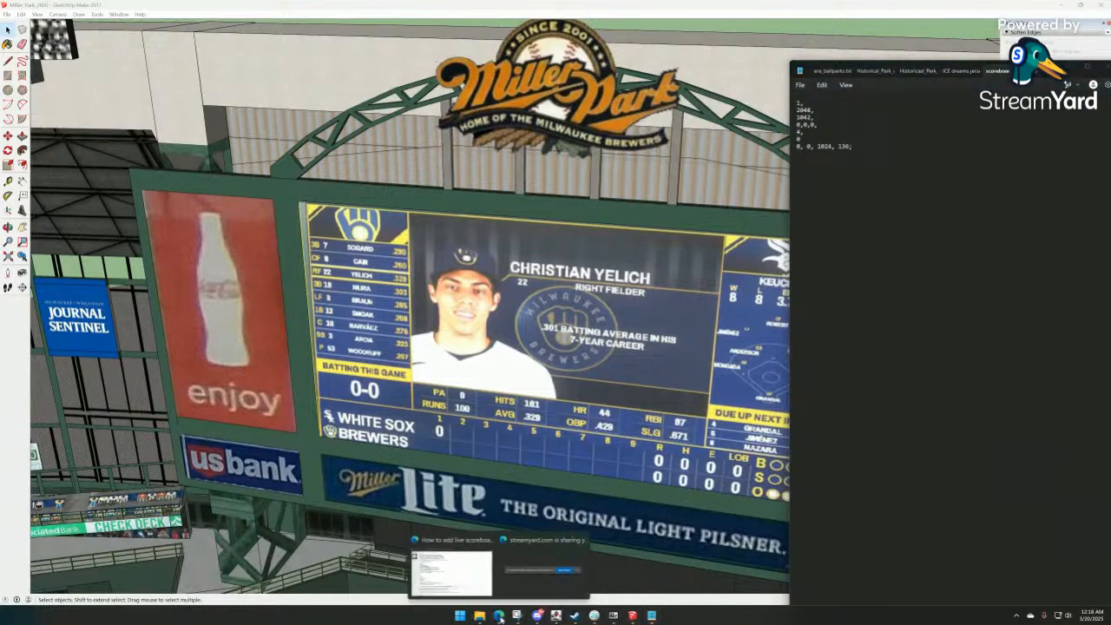
click(453, 574)
scroll(175, 446, down, 5)
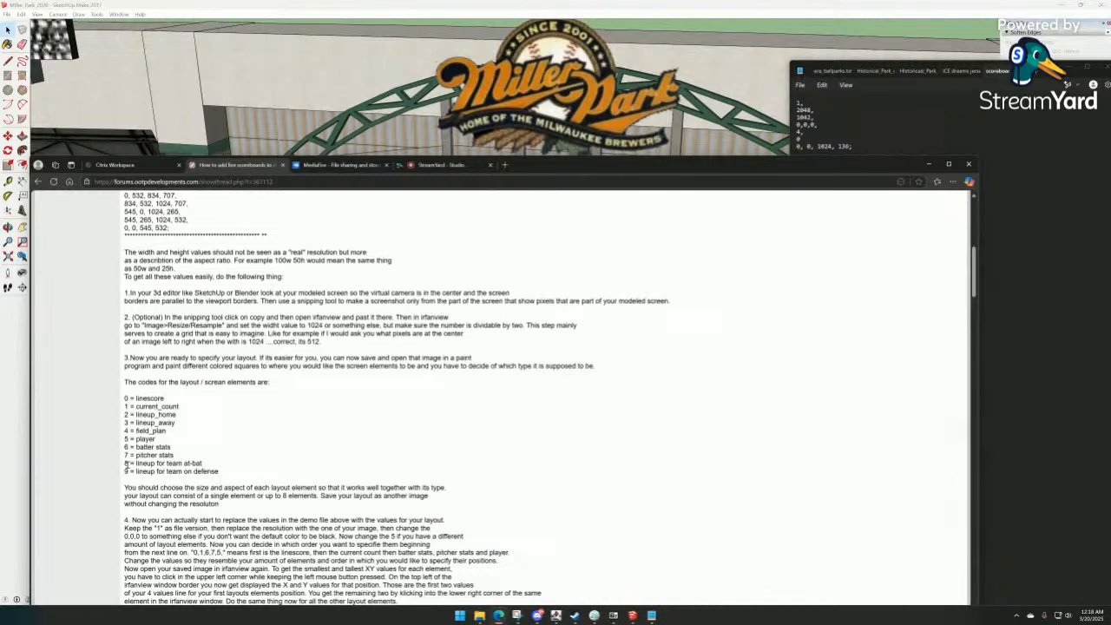
click(979, 97)
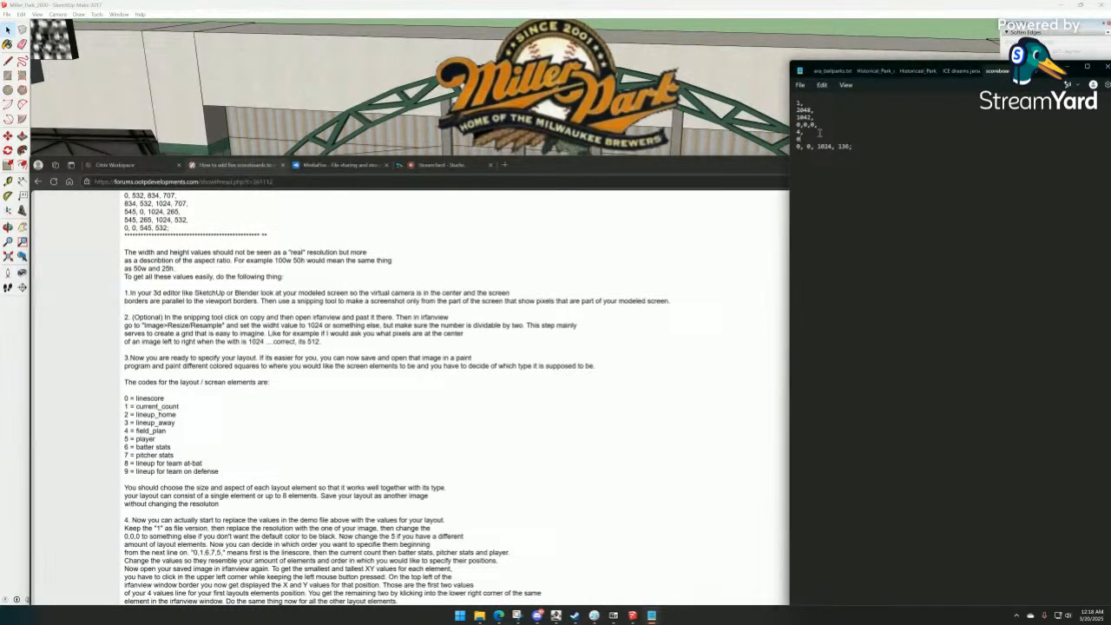
key(BackSpace)
Check the model's video screen against the forum codes and add 5, player, as the second code in the element order.
click(609, 3)
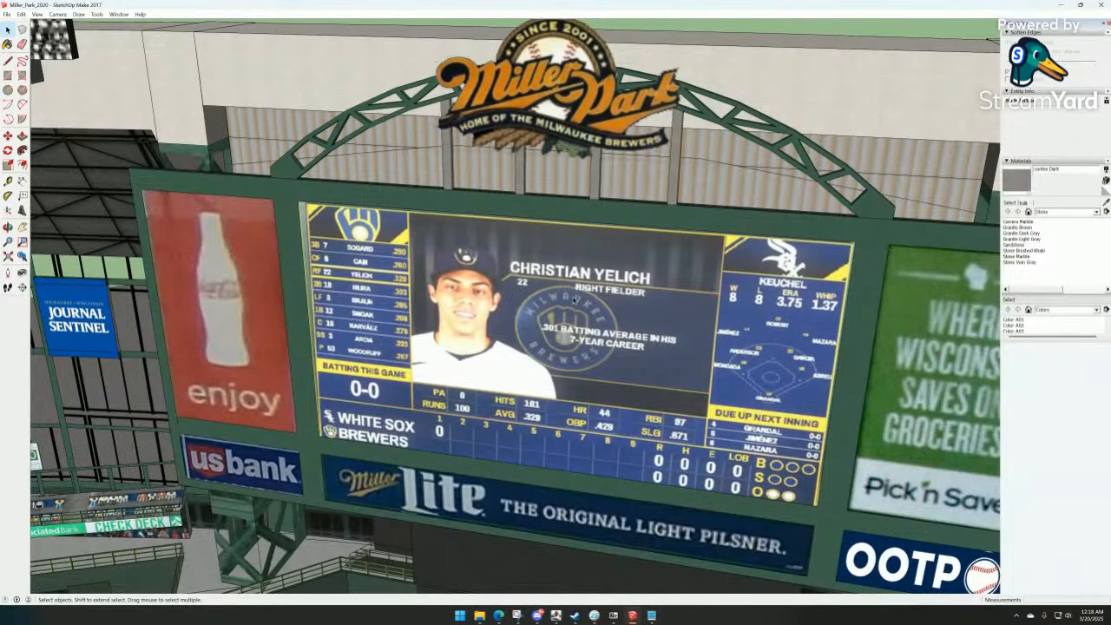
click(497, 616)
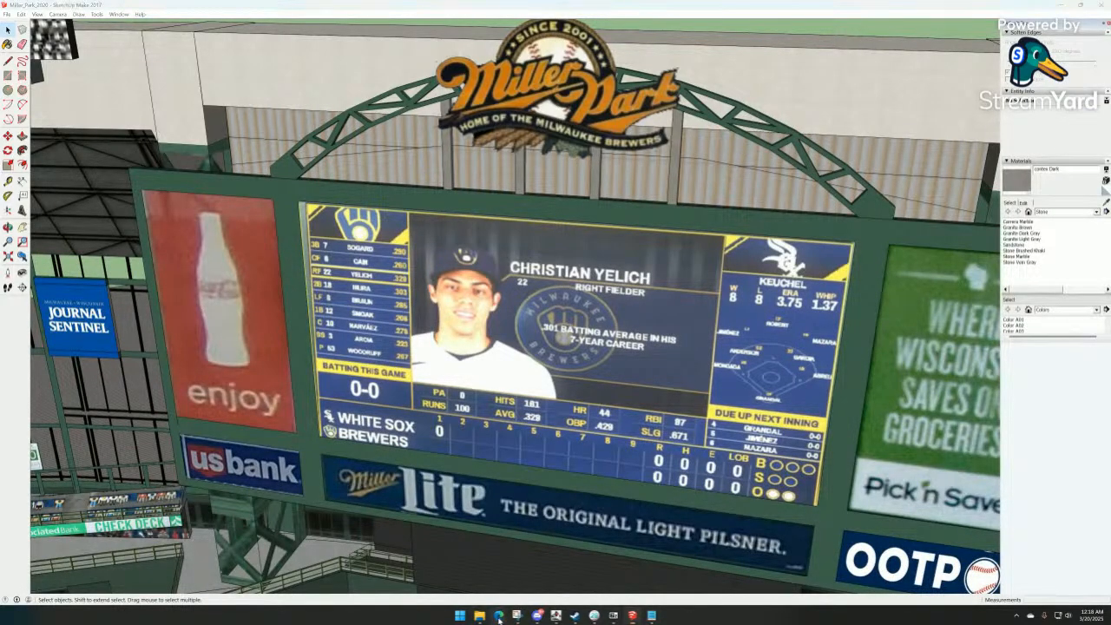
click(451, 569)
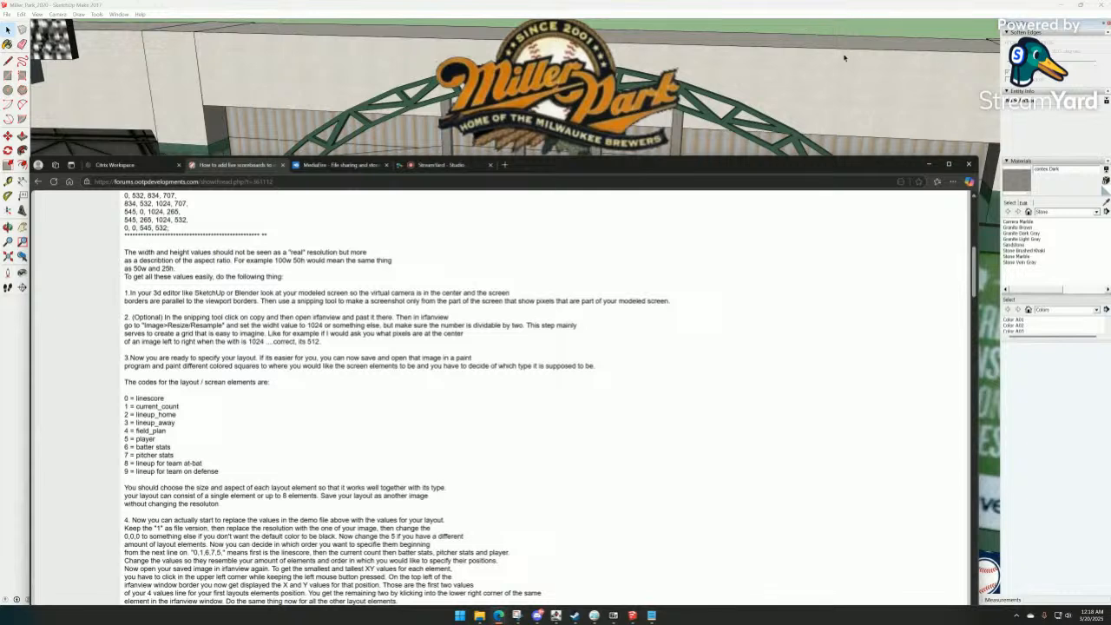
click(650, 616)
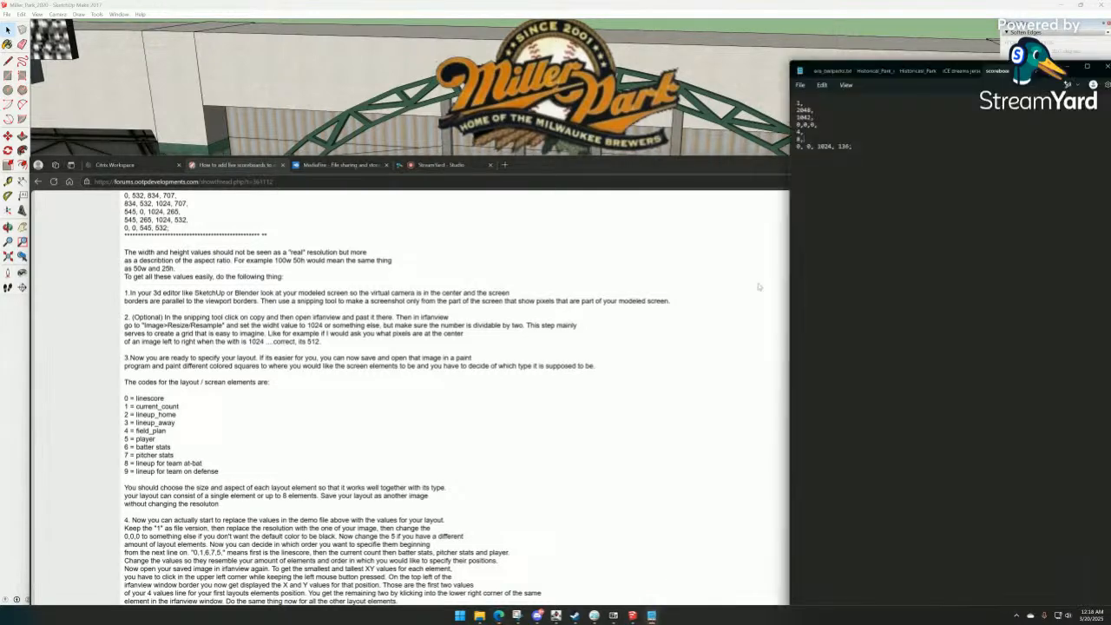
text(5,)
Compare the video screen with the code list again and add 4, field_plan, as the third code in the element order.
click(644, 5)
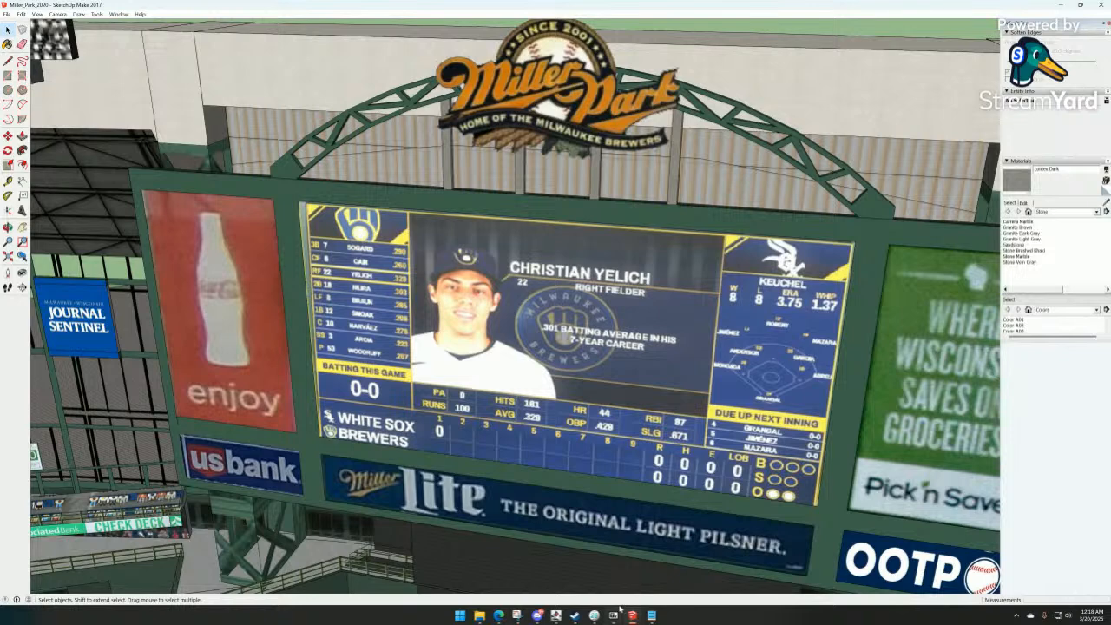
click(652, 615)
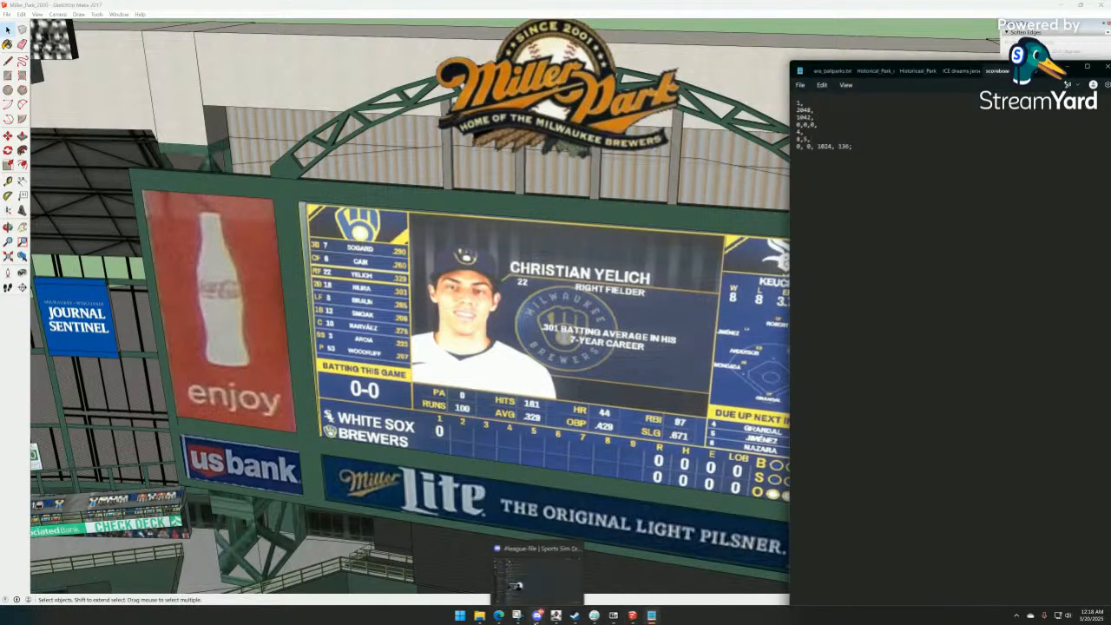
mouse_move(499, 616)
click(449, 573)
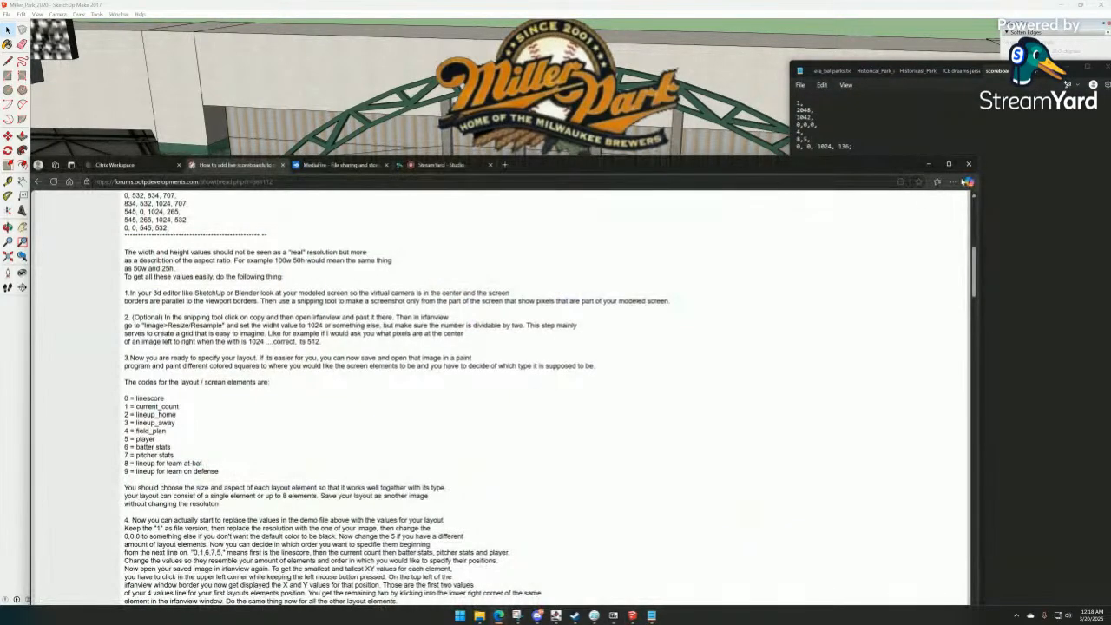
click(834, 139)
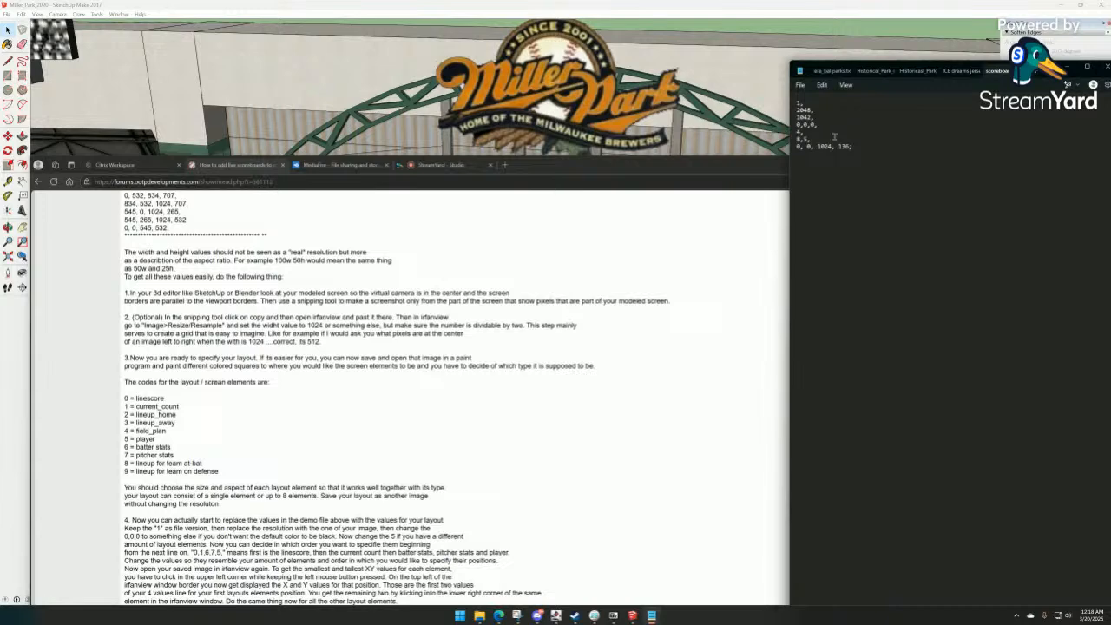
text(4,)
Check the model's video screen and add 0, linescore, as the fourth code in the layout file's element order.
click(746, 12)
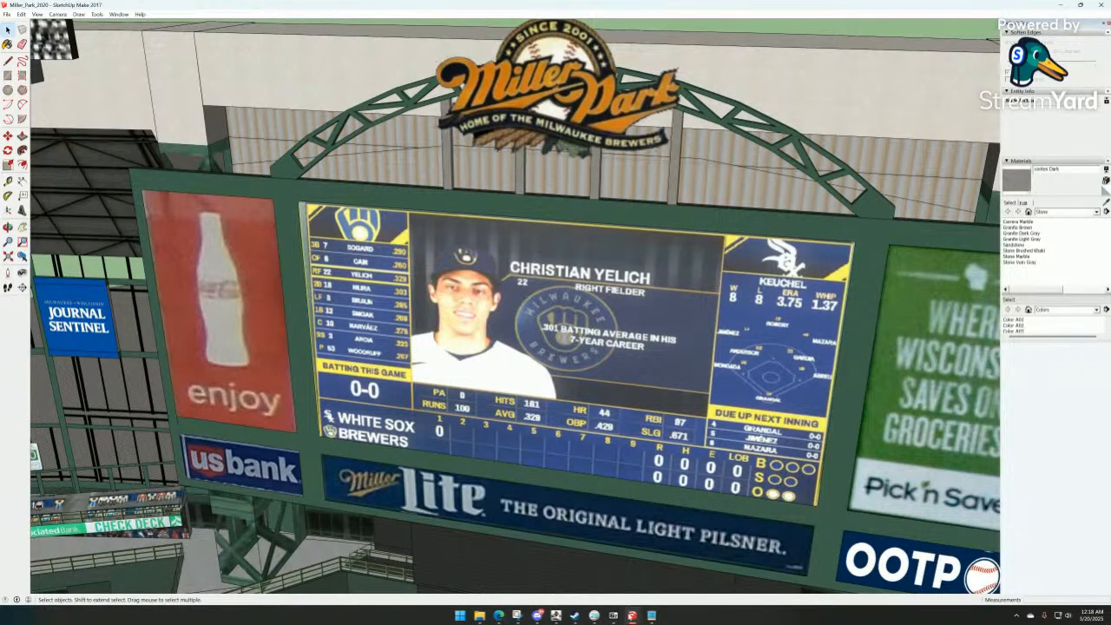
click(651, 616)
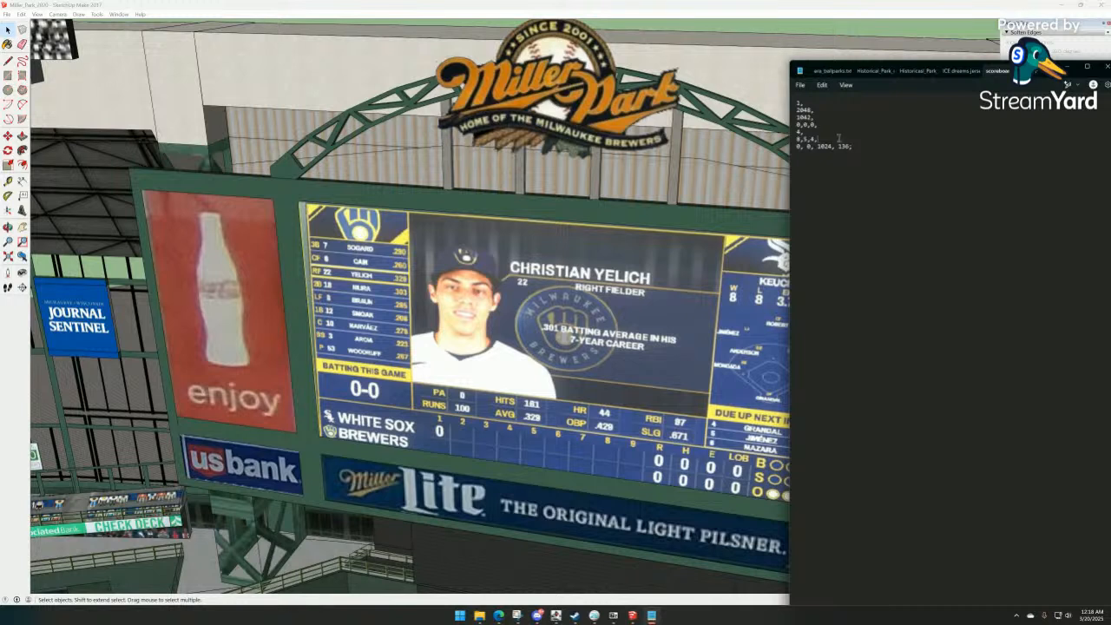
text(0)
key(BackSpace)
text(0,)
Review the forum's instructions and example for element positions, and move the forum window clear of the model's video screen.
click(499, 615)
click(463, 595)
scroll(520, 391, down, 10)
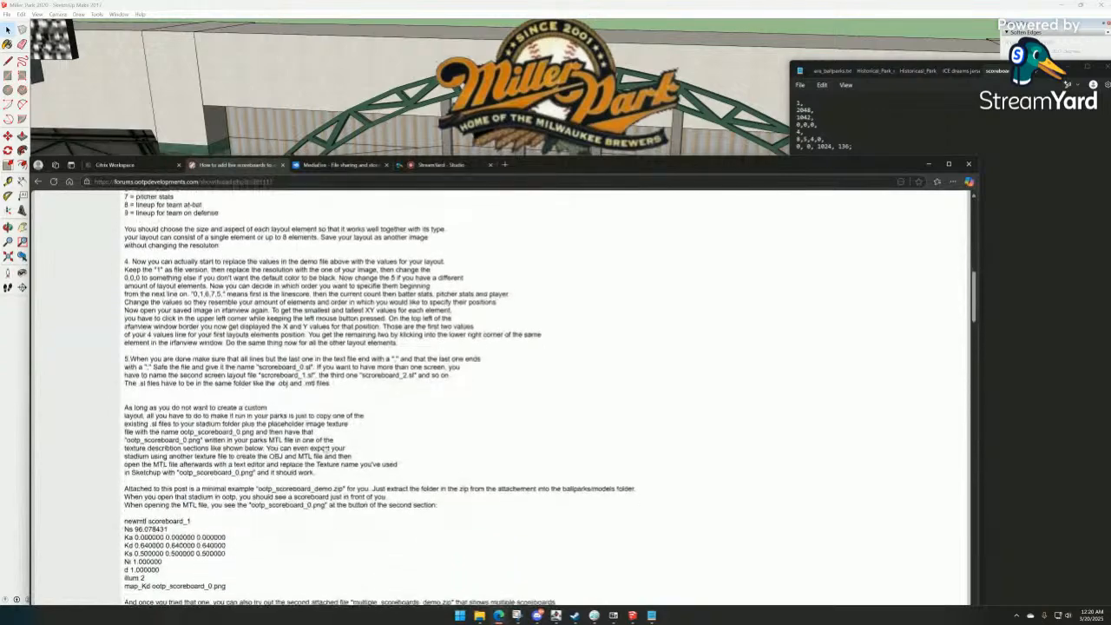
scroll(326, 444, up, 15)
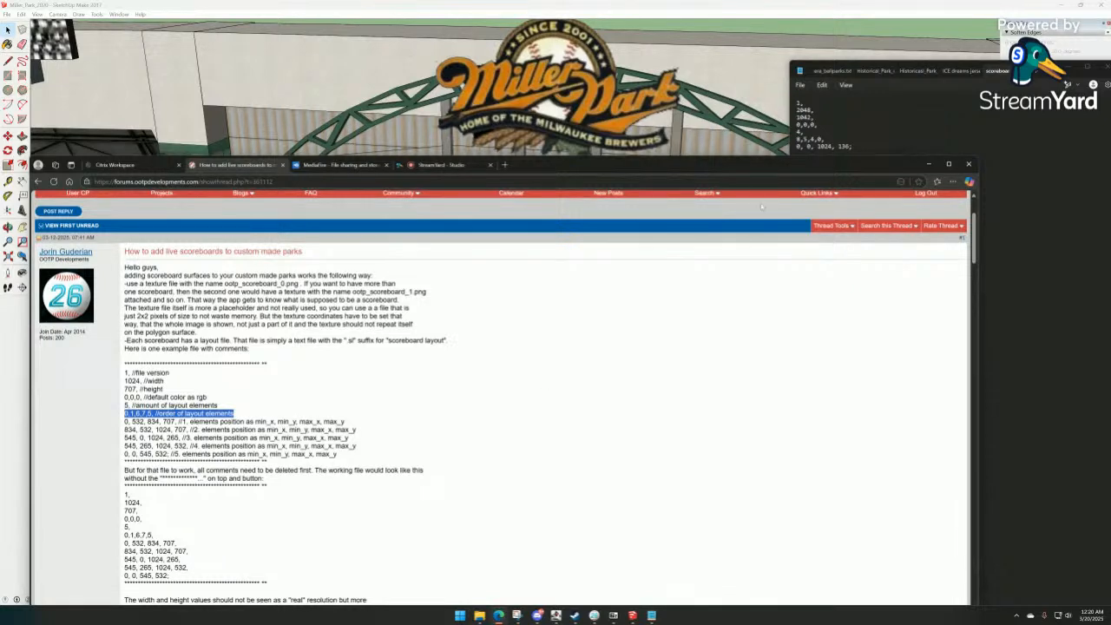
click(1032, 156)
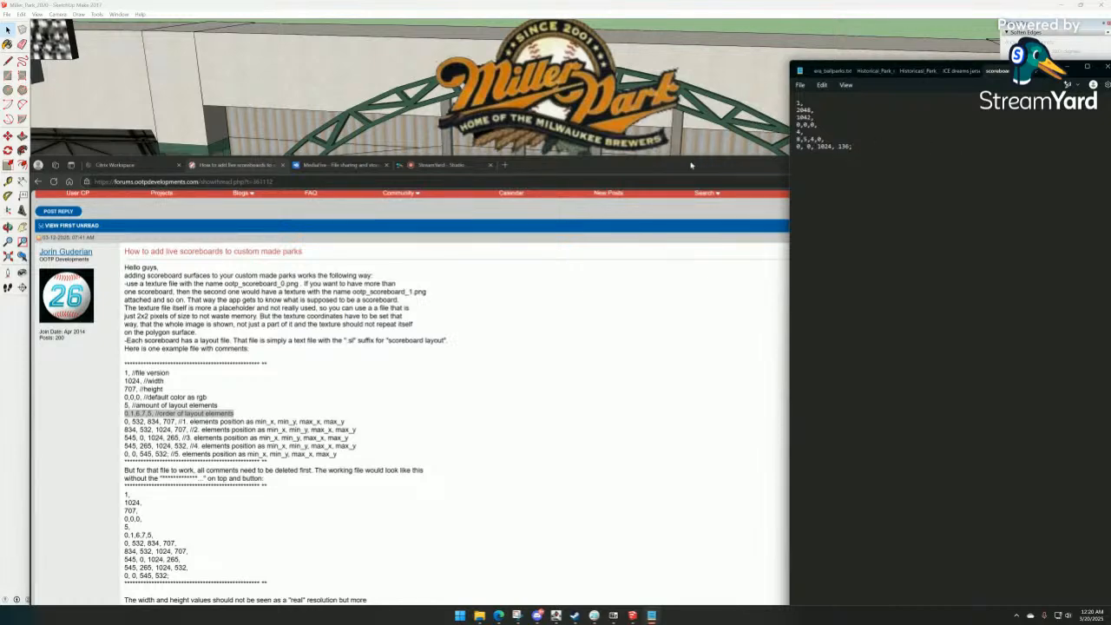
drag(690, 166, 539, 358)
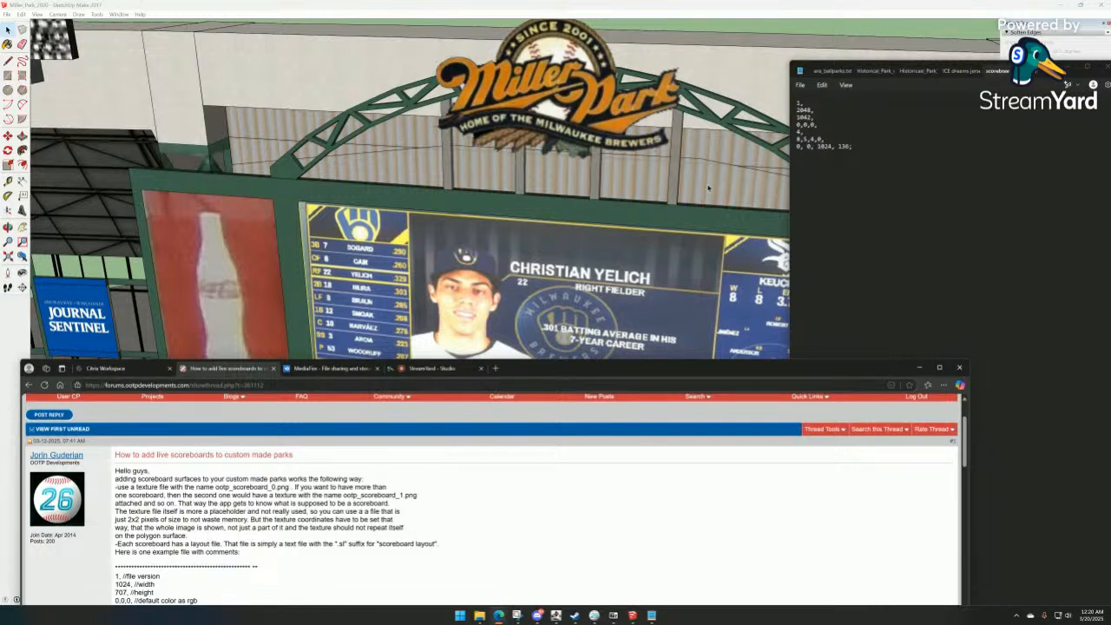
Set the first layout element's max_x to 512 in the layout file.
click(833, 146)
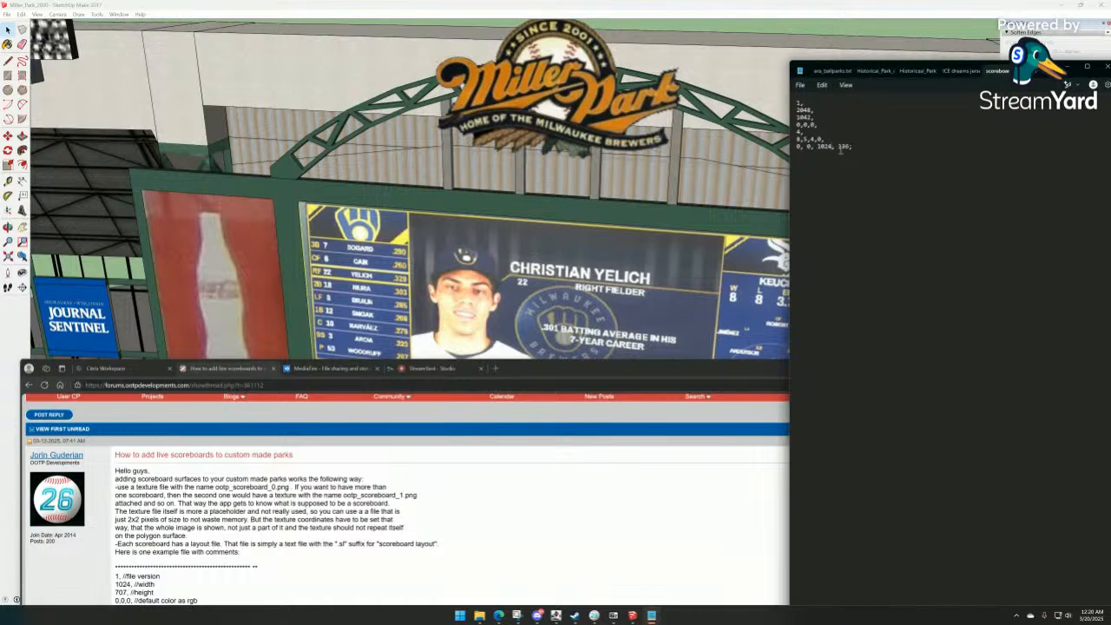
key(BackSpace)
key(BackSpace)
key(BackSpace)
key(BackSpace)
text(512)
Inspect the whole video screen in the model and set the first layout element's max_y to 800, ending the line with a comma.
scroll(649, 259, down, 2)
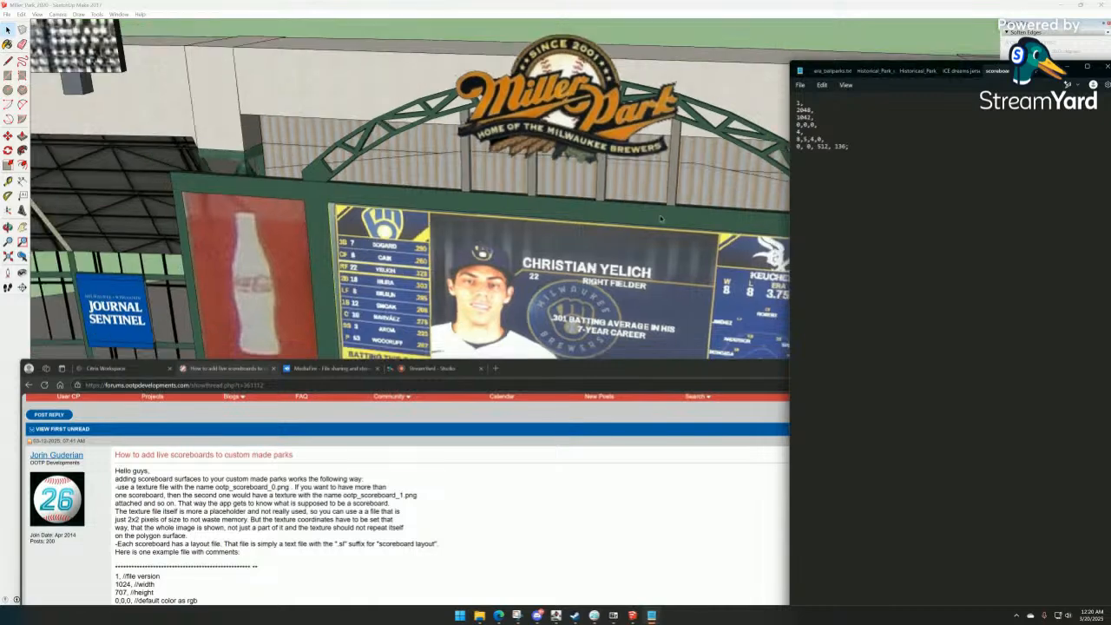
click(659, 14)
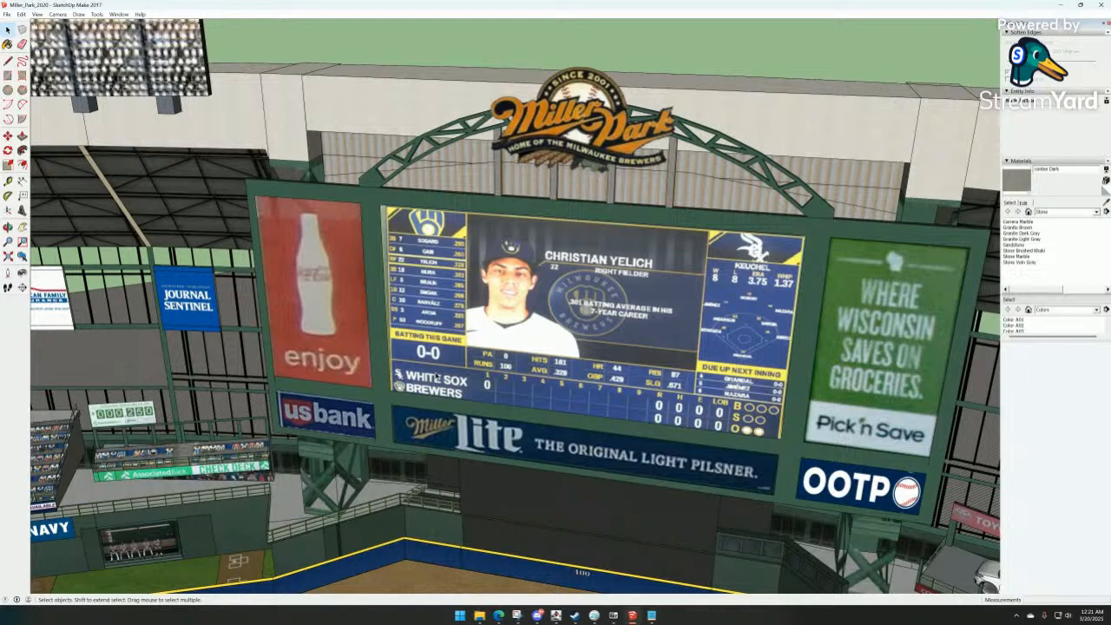
click(651, 615)
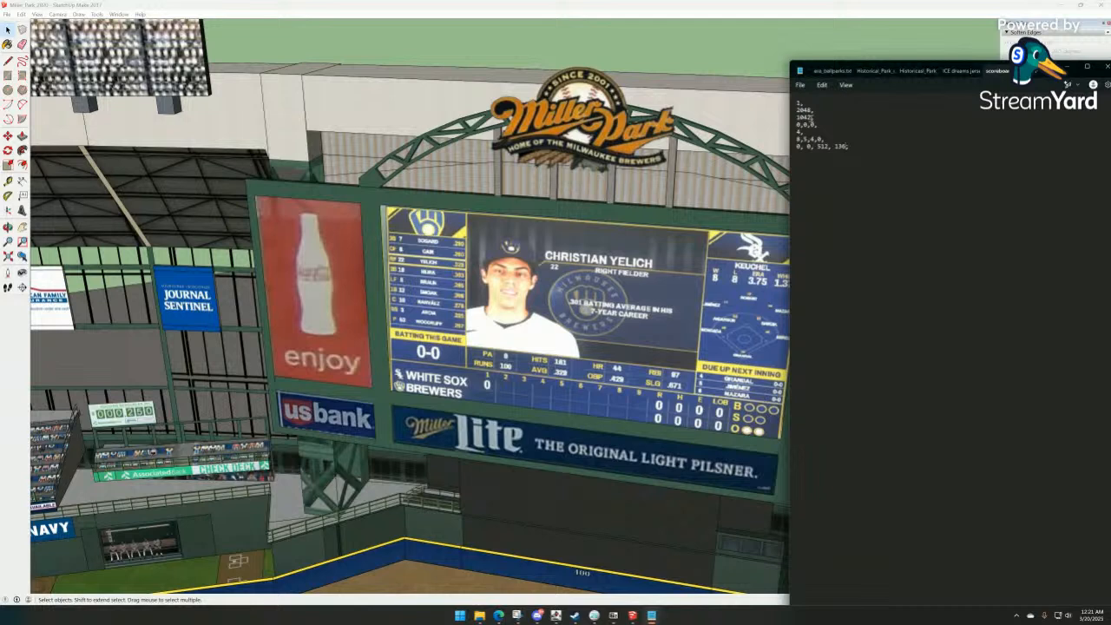
click(843, 147)
key(BackSpace)
key(BackSpace)
key(BackSpace)
text(800)
text(,)
Add a position line for the second layout element, the player, with the values 512, 0, 1536, 800.
text(512,)
text( 0,)
text(536,)
text( 800,)
Add a position line for the third layout element, the field plan, with the values 1536, 0, 2048, 800.
text(15;)
text(6)
text(, )
text(0,)
text( 2)
text(048;)
text(800)
Add the linescore's position line 0, 800, 2048, 1042, ending with a semicolon, and save the layout file.
text(0;)
text(00)
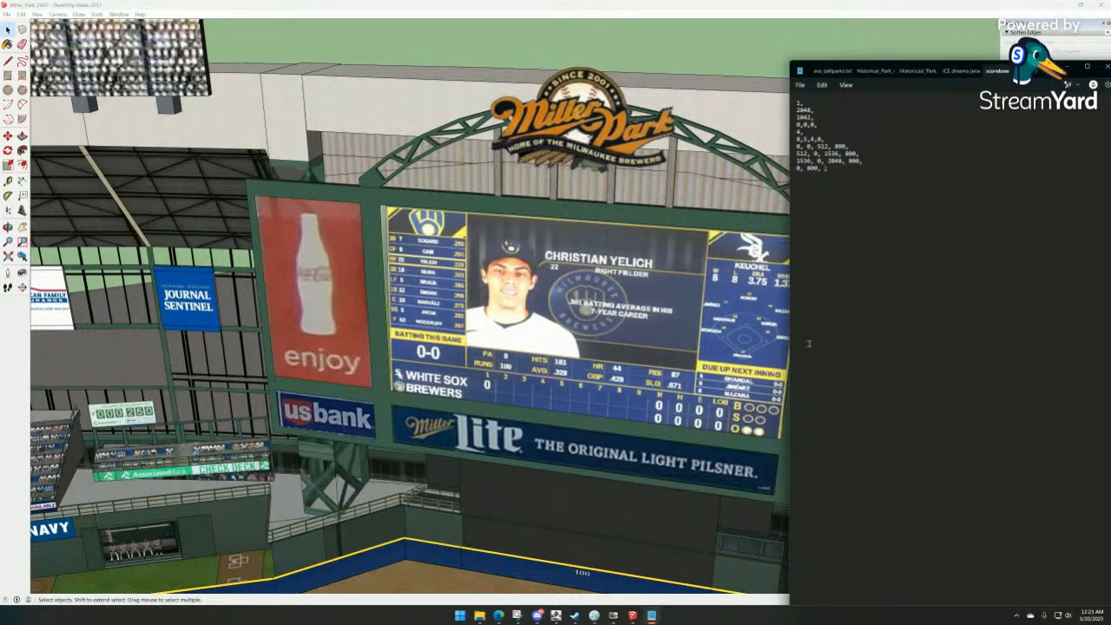
text(2048)
text(1042)
click(800, 85)
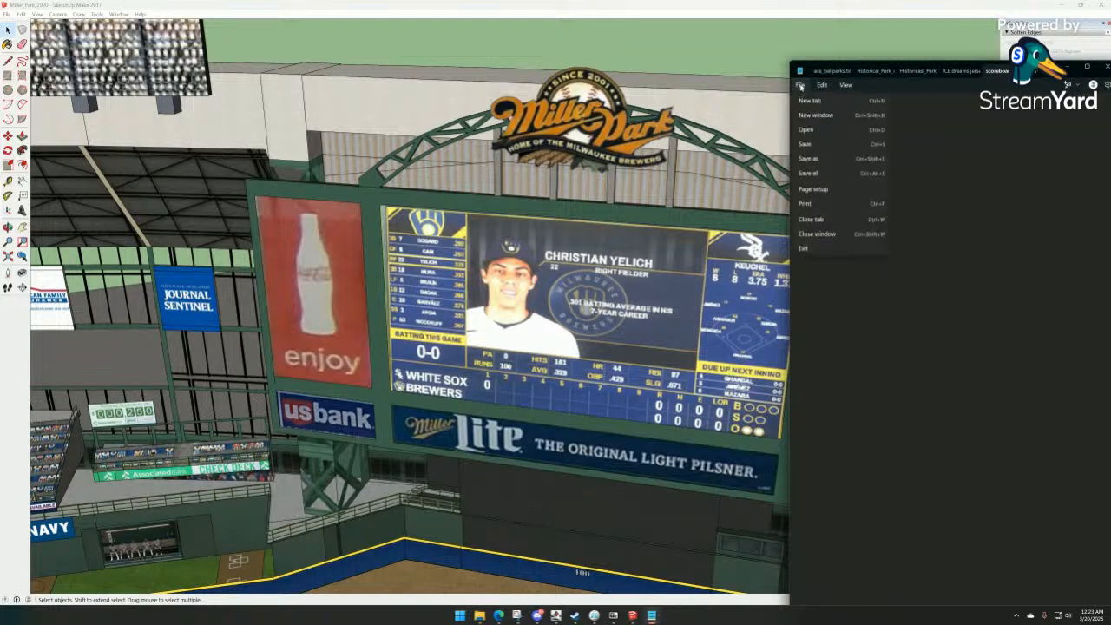
click(801, 142)
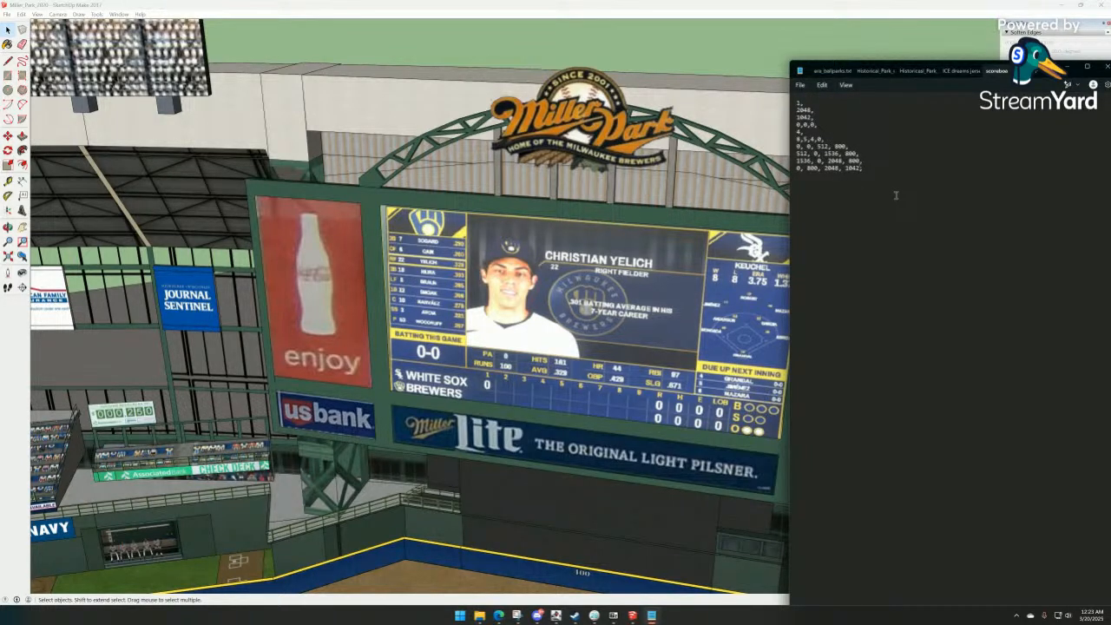
Switch to SketchUp and unhide all hidden geometry to restore the white scoreboard face over the video screen.
click(654, 11)
scroll(633, 323, down, 2)
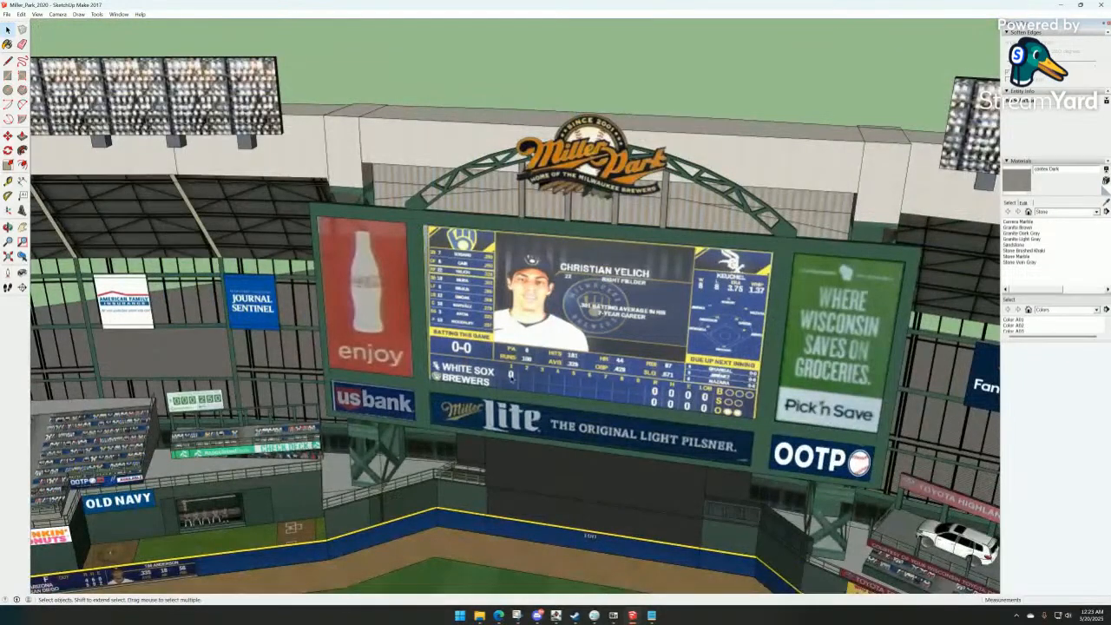
scroll(502, 334, up, 2)
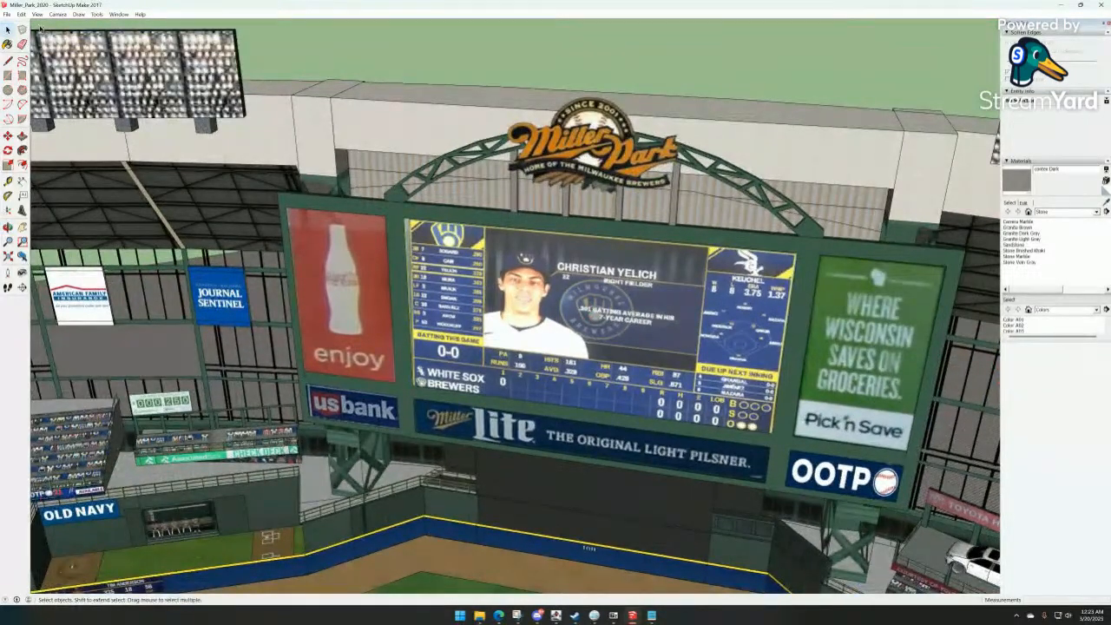
click(21, 14)
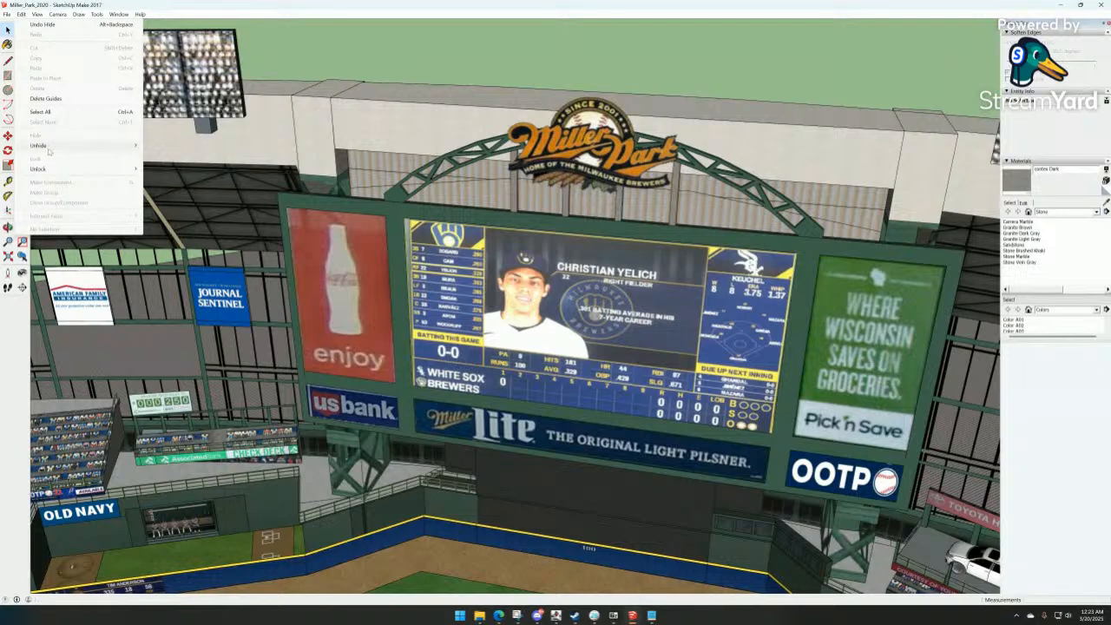
mouse_move(62, 149)
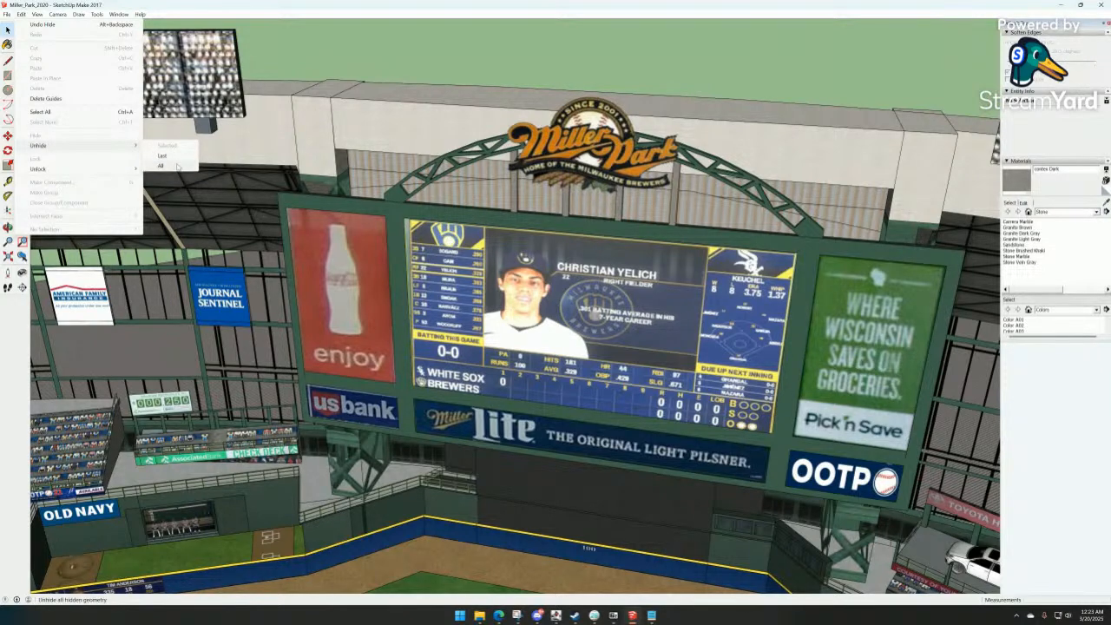
click(177, 166)
scroll(466, 268, down, 2)
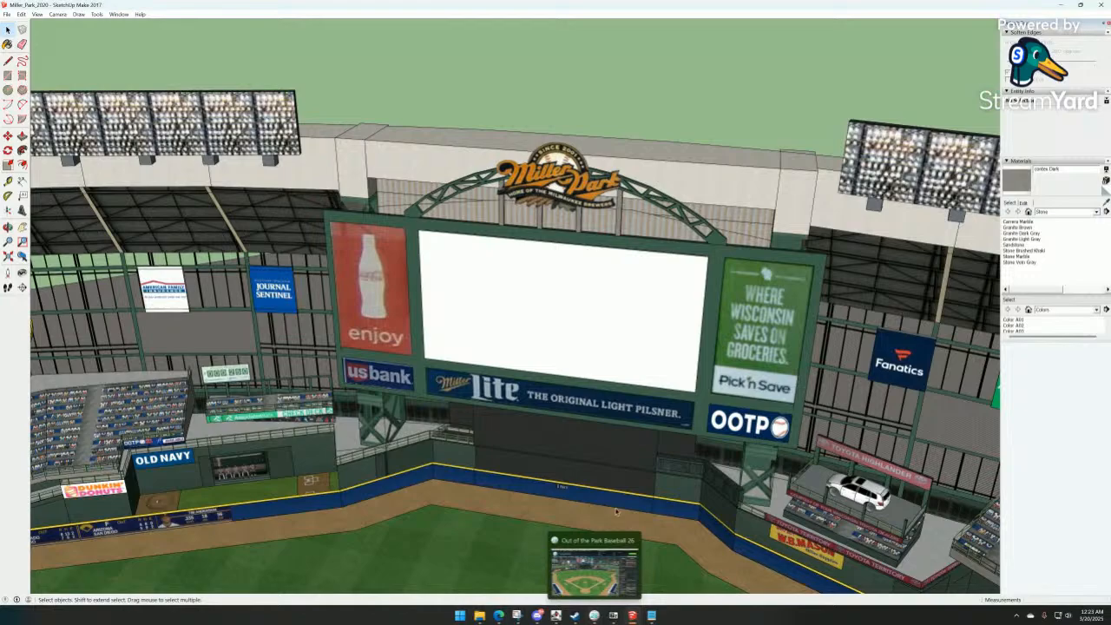
Switch to Out of the Park Baseball 26 and reopen Cavaliers Stadium in the ballpark editor's 3D model view.
click(594, 615)
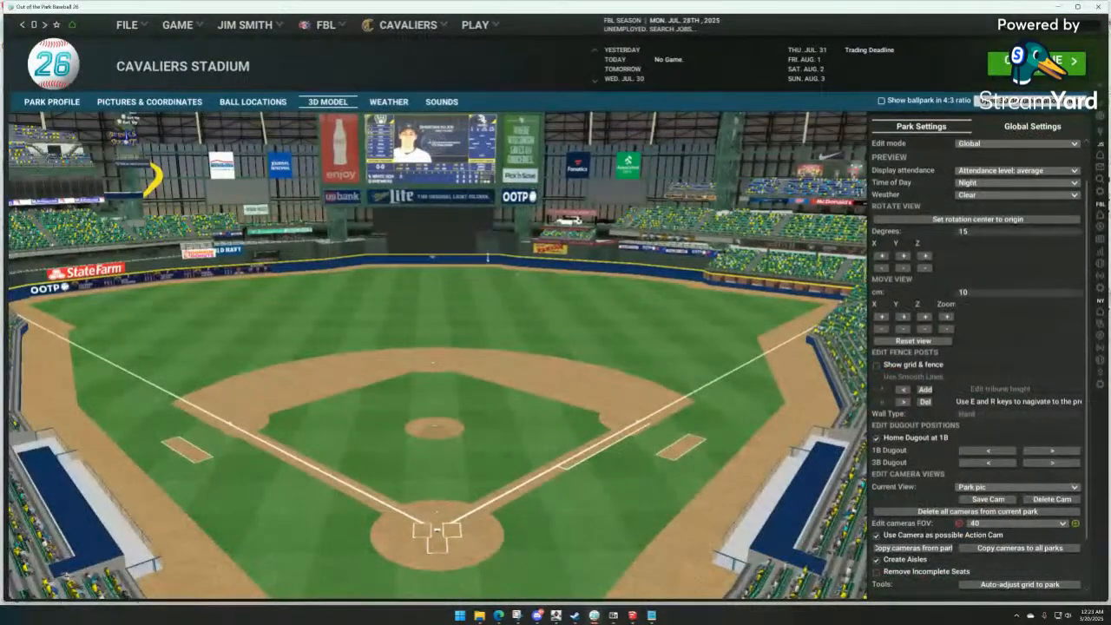
click(153, 107)
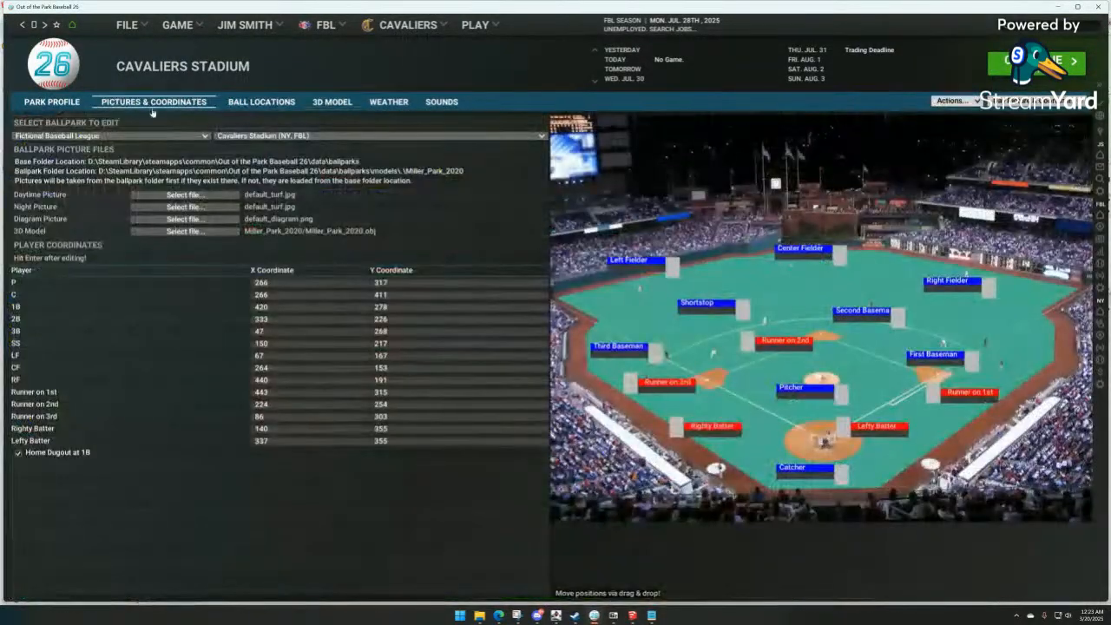
mouse_move(322, 30)
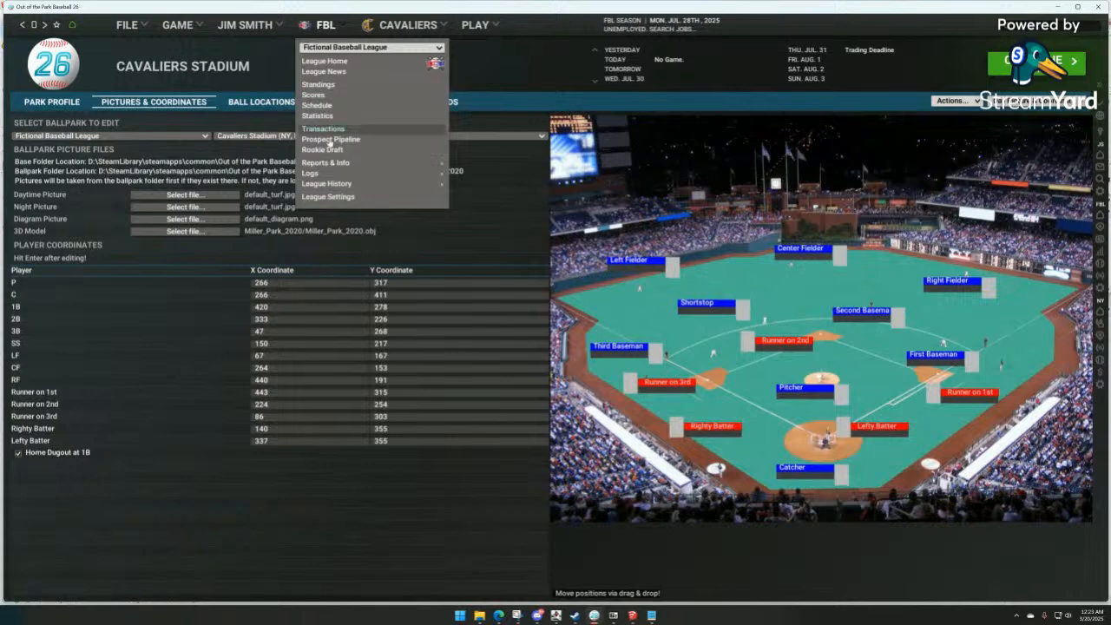
click(328, 197)
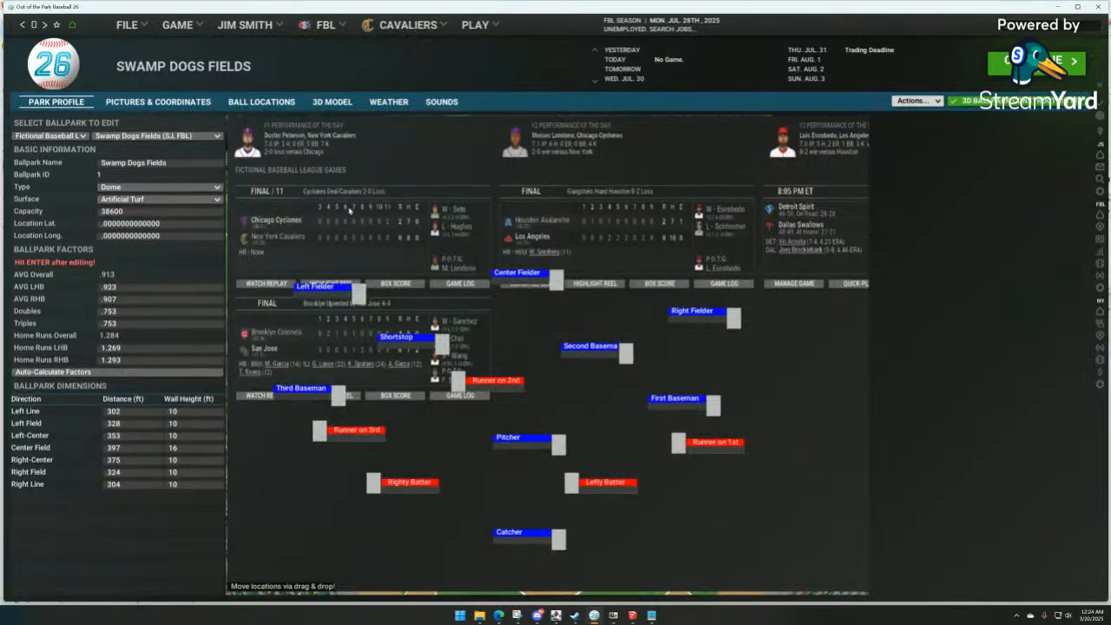
click(198, 138)
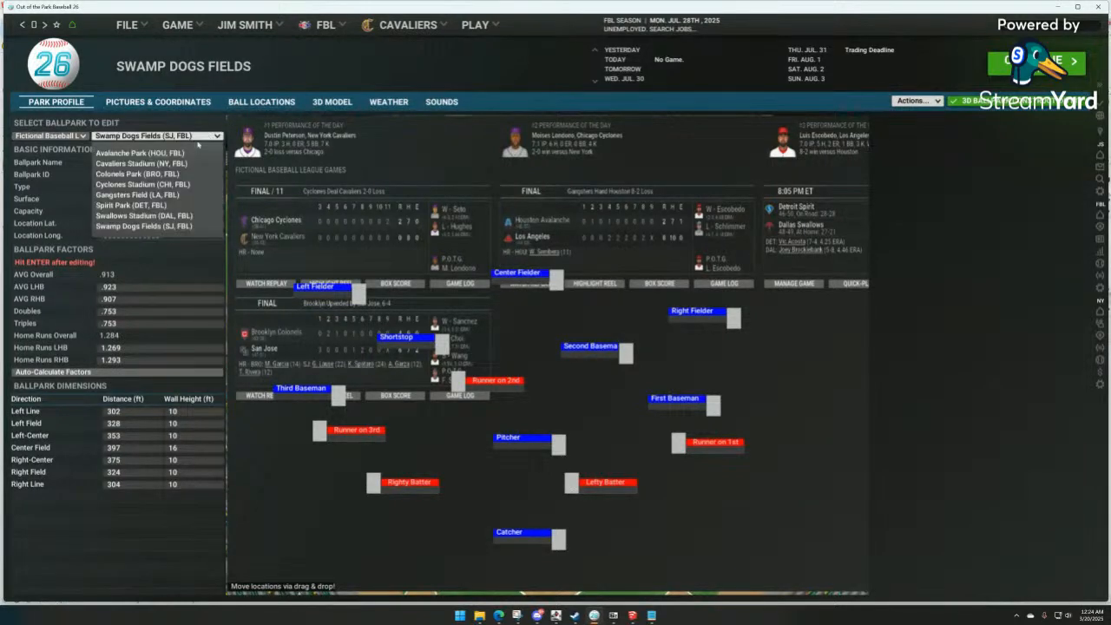
click(182, 163)
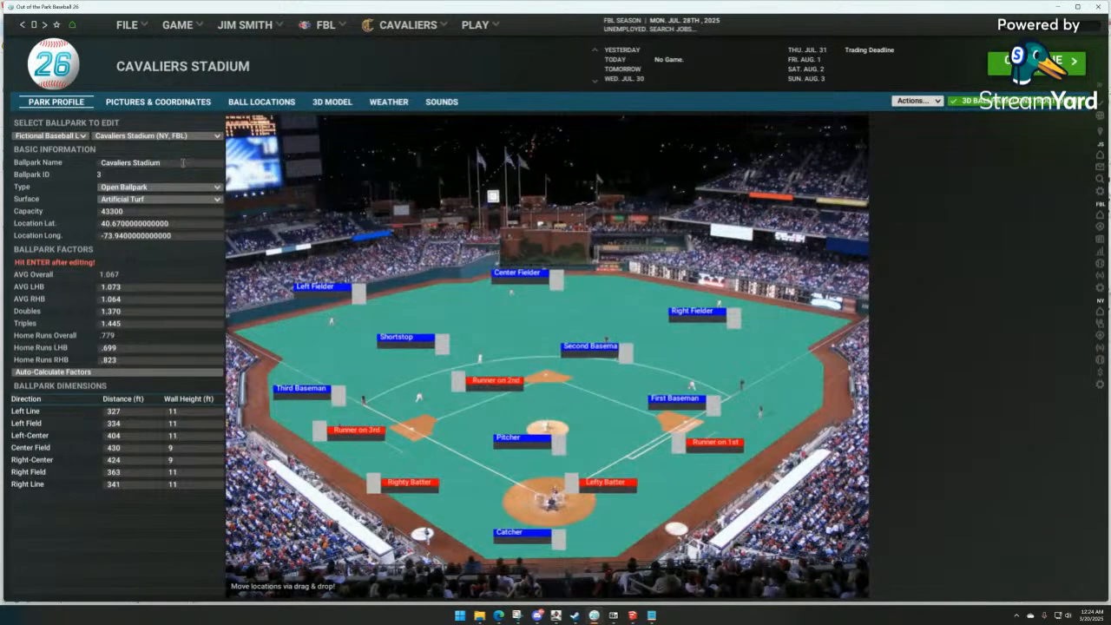
click(335, 105)
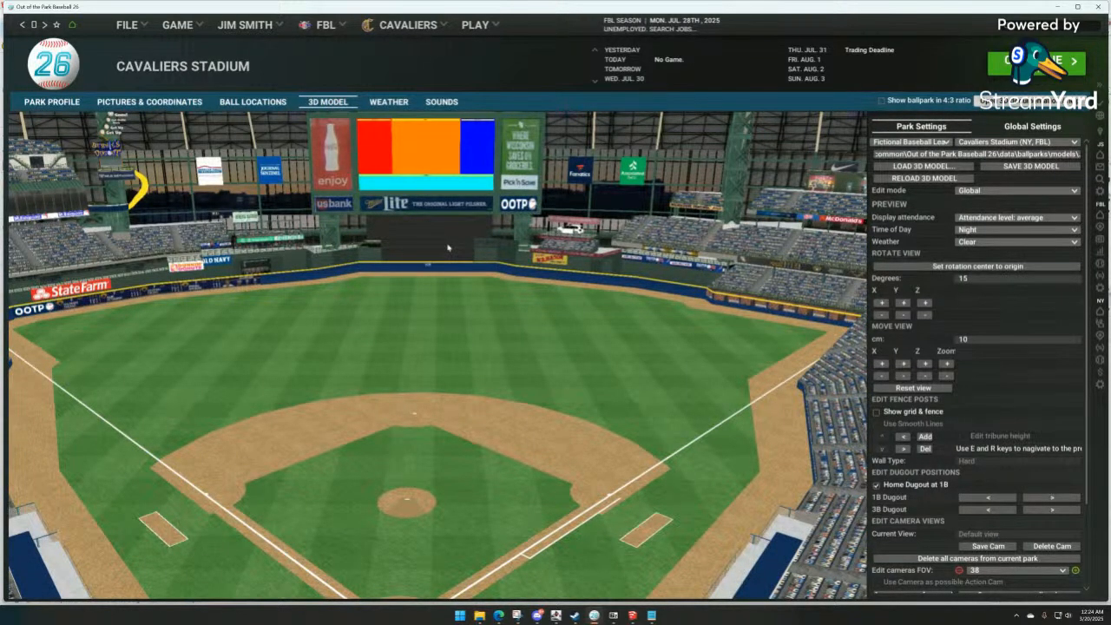
Examine the placement of the four layout elements on the center-field scoreboard up close.
scroll(449, 248, up, 3)
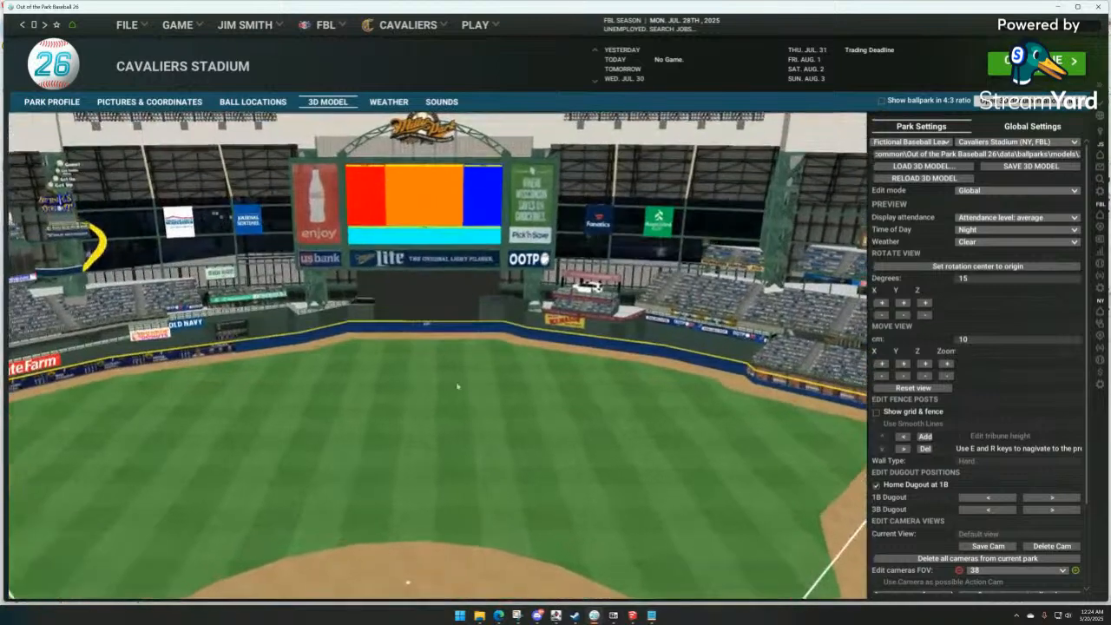
scroll(458, 386, up, 4)
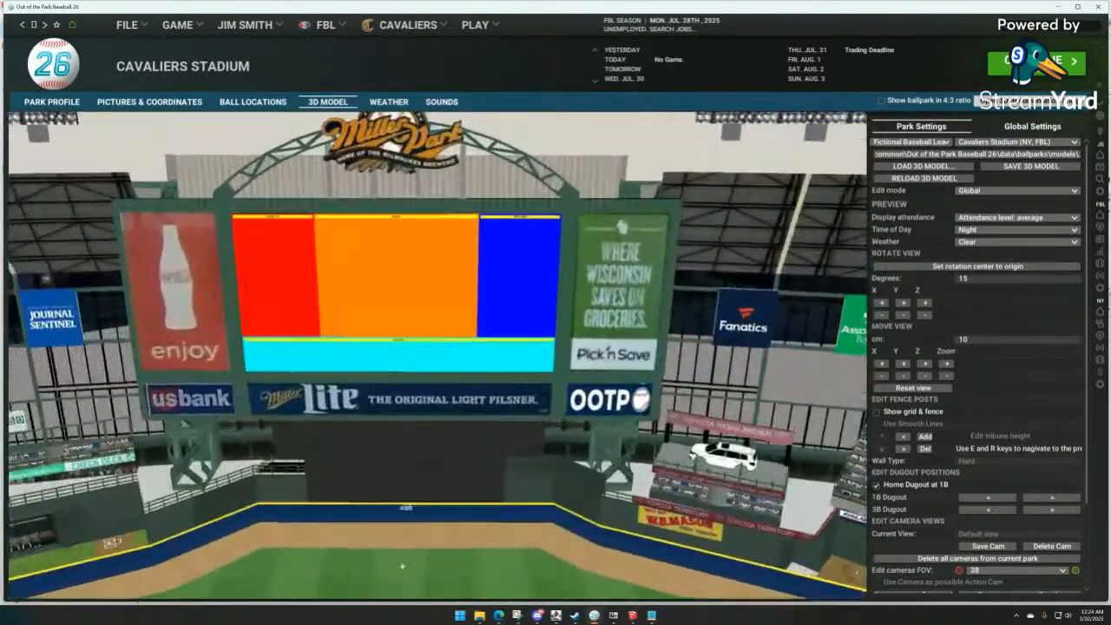
scroll(401, 565, up, 2)
scroll(390, 495, up, 2)
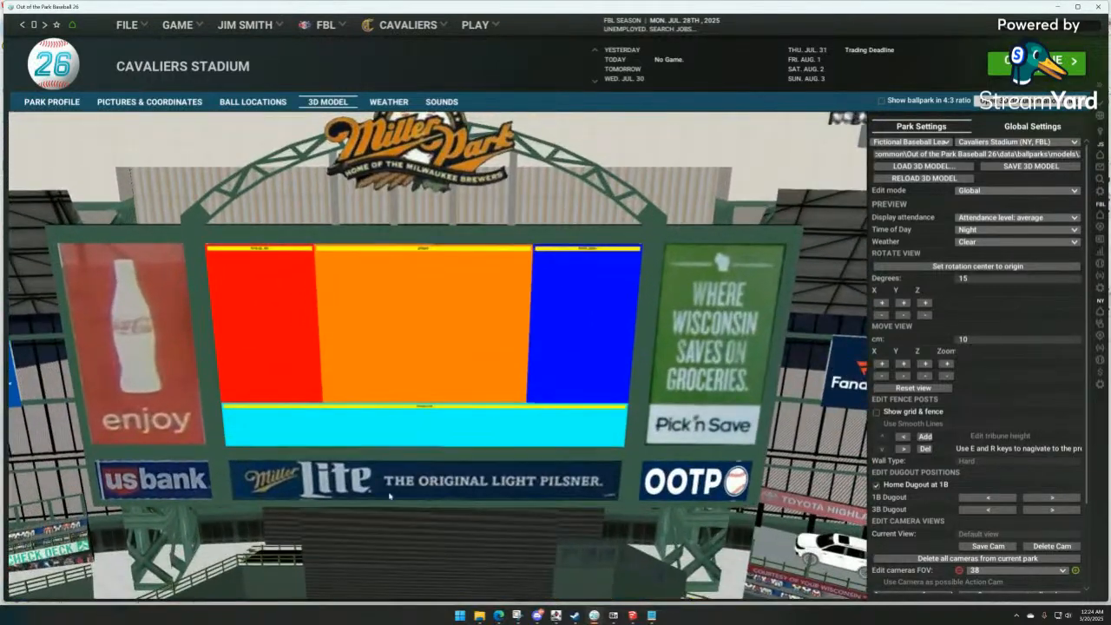
scroll(432, 444, up, 3)
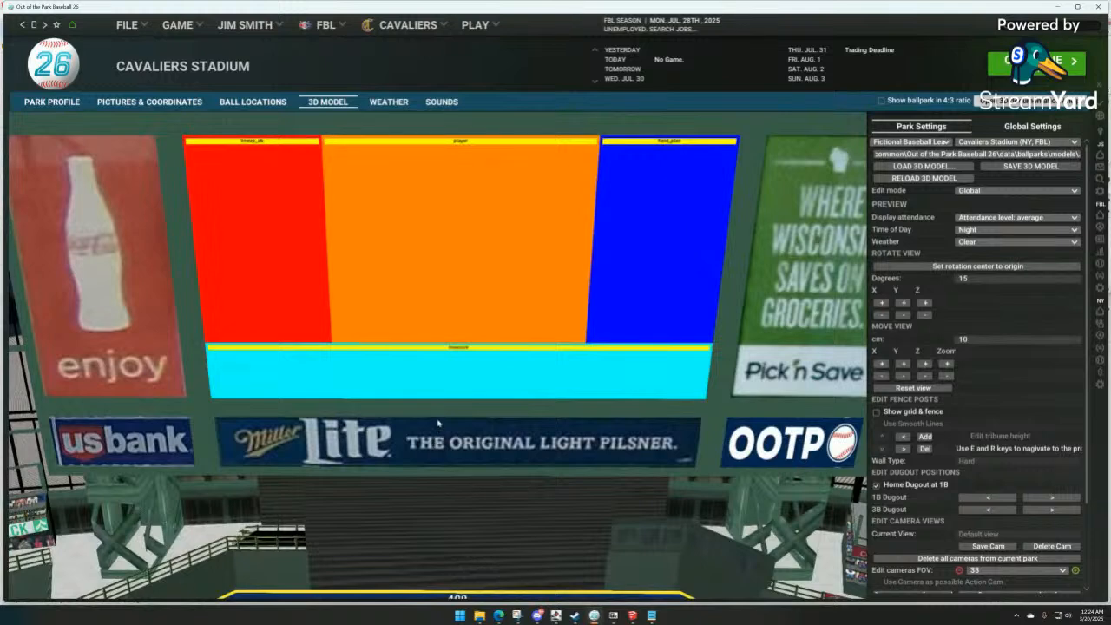
scroll(438, 422, up, 2)
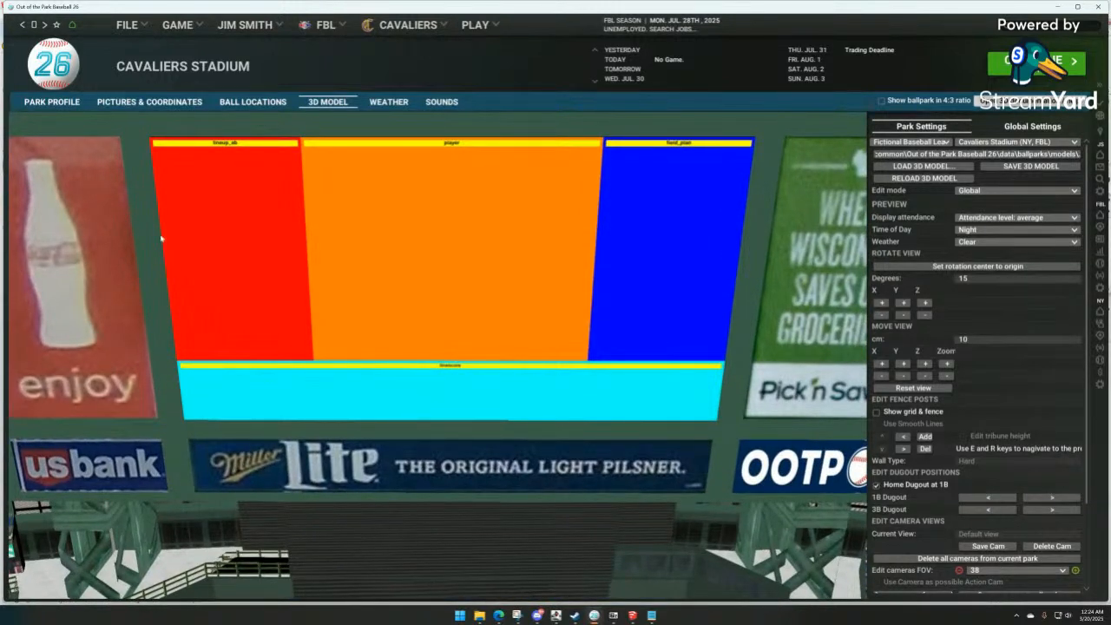
scroll(312, 223, up, 3)
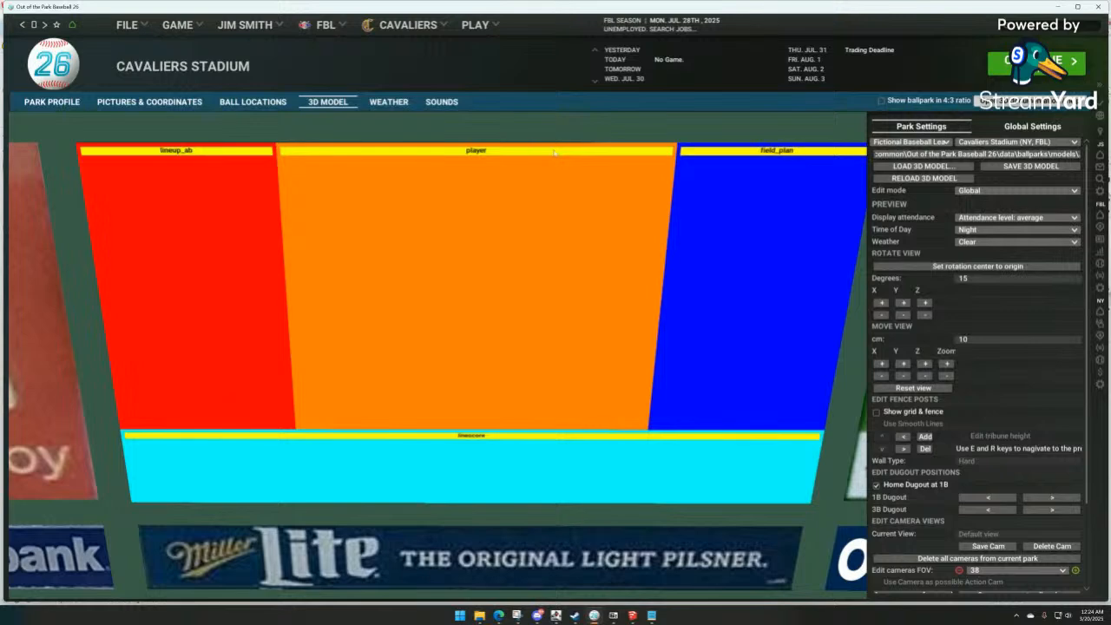
scroll(754, 208, down, 1)
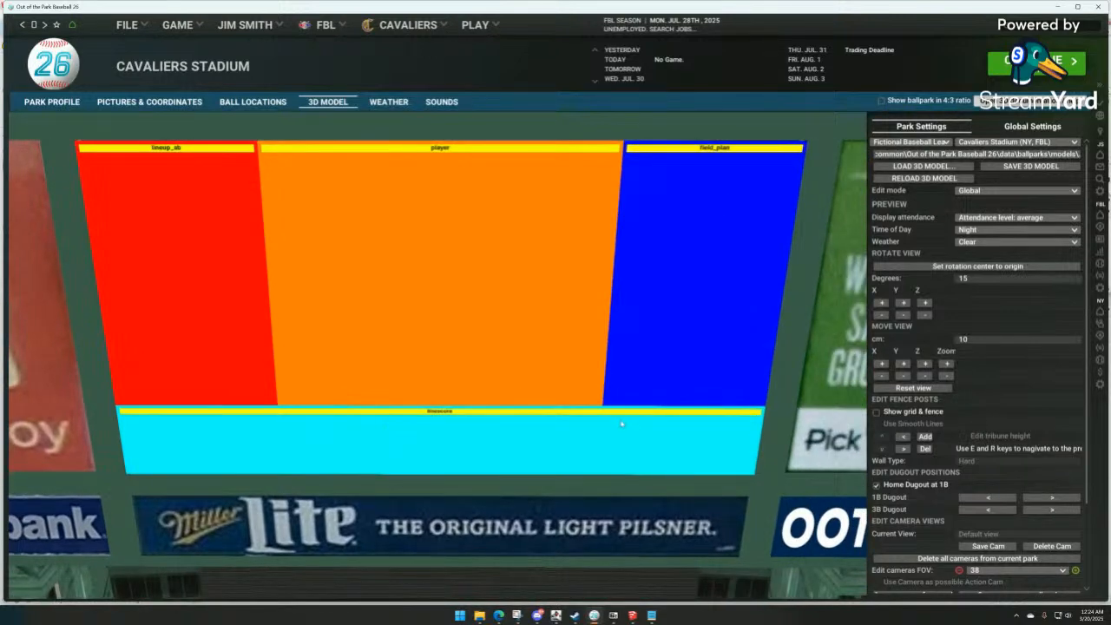
Frame the whole center-field scoreboard and save the view as a new camera setup named scoreboard.
scroll(623, 425, down, 5)
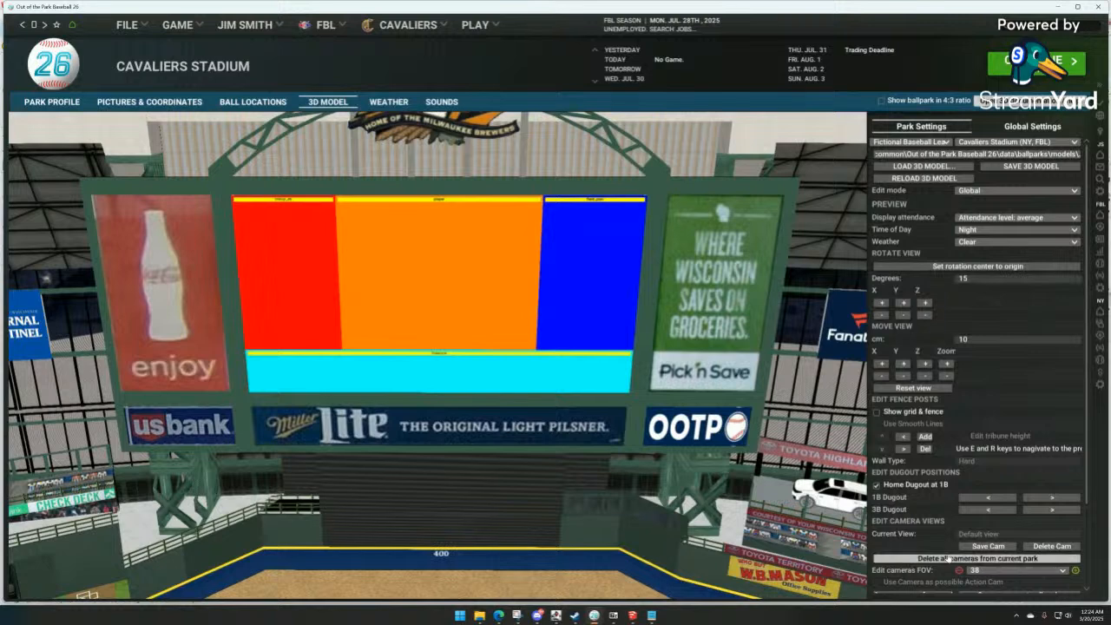
click(988, 546)
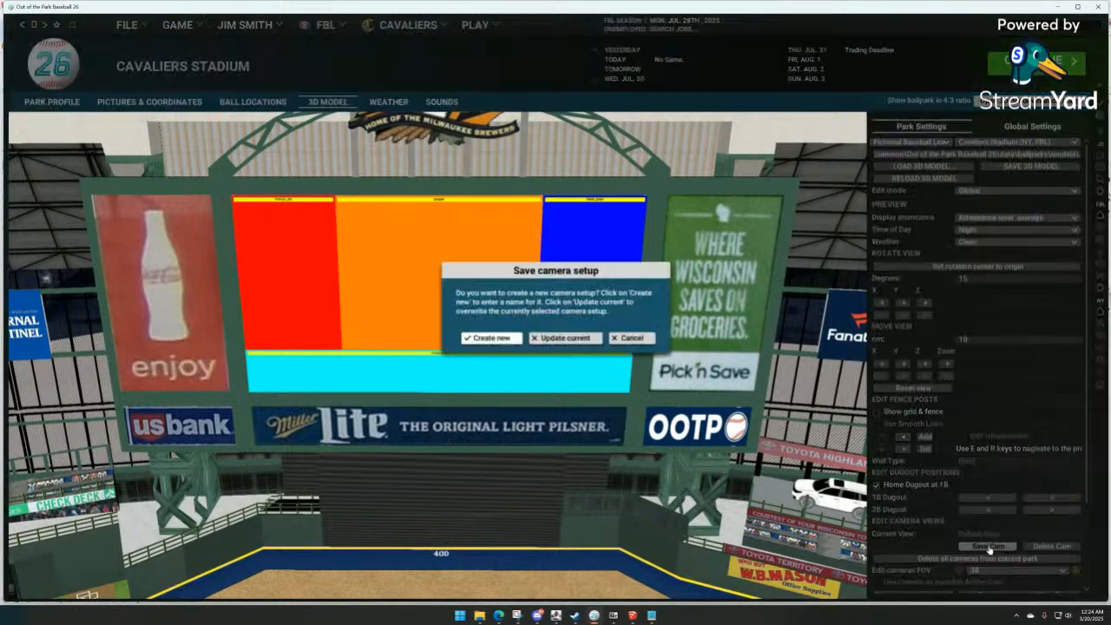
click(493, 338)
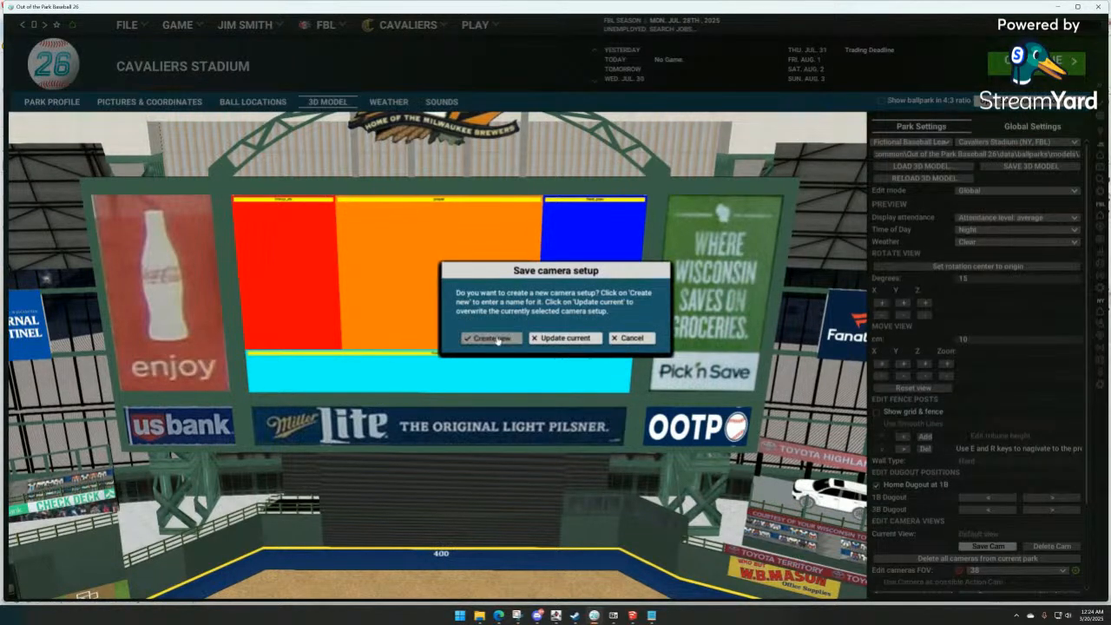
text(scorb)
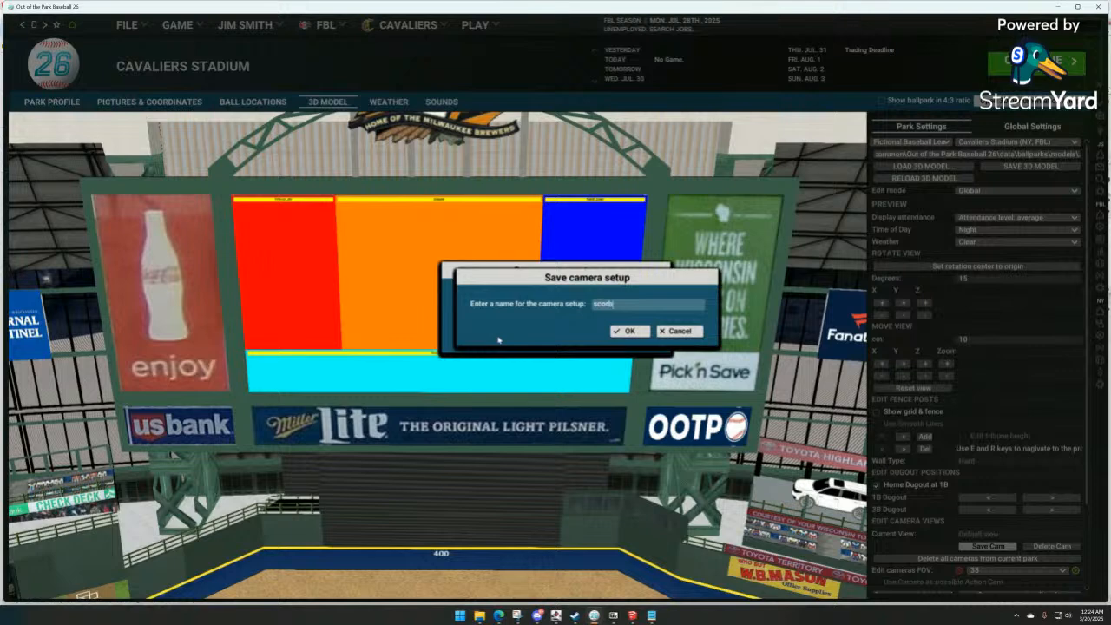
key(BackSpace)
key(BackSpace)
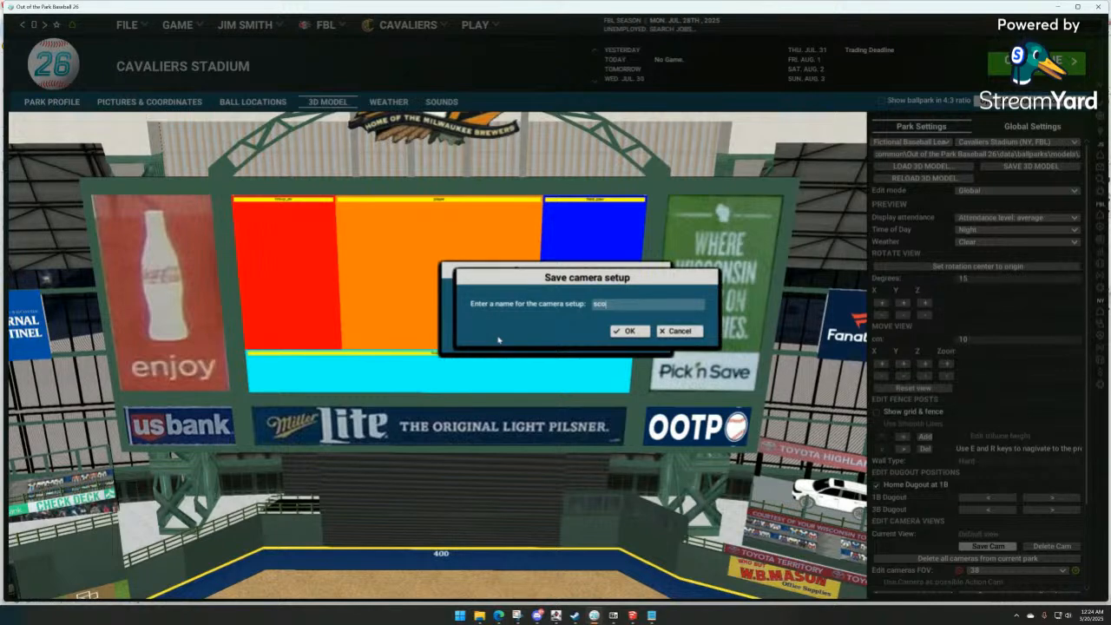
text(reboard)
click(628, 331)
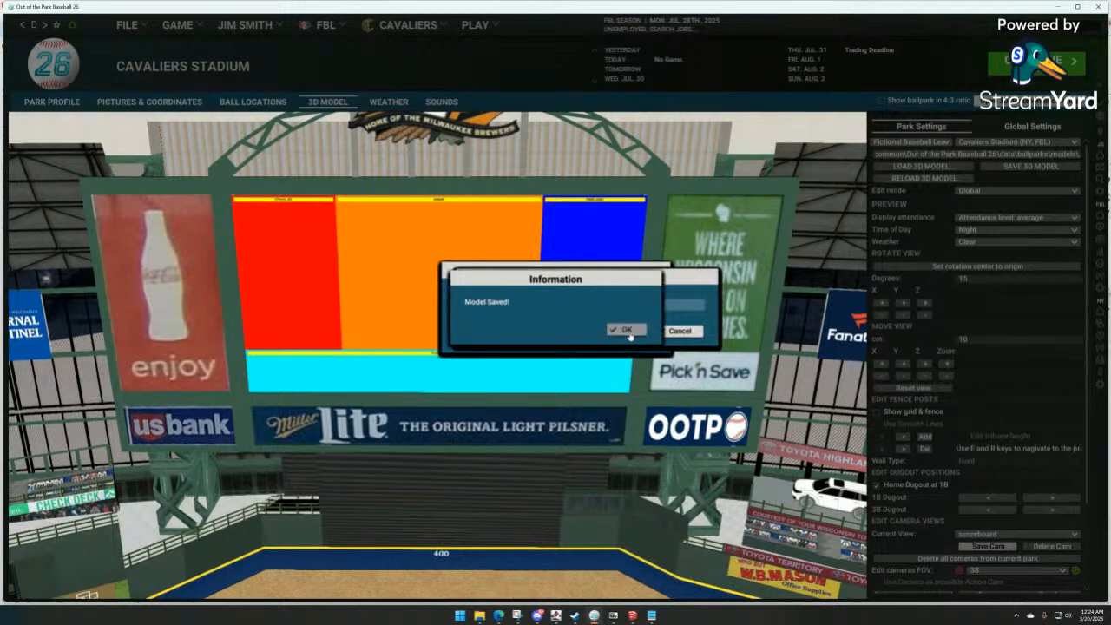
click(628, 331)
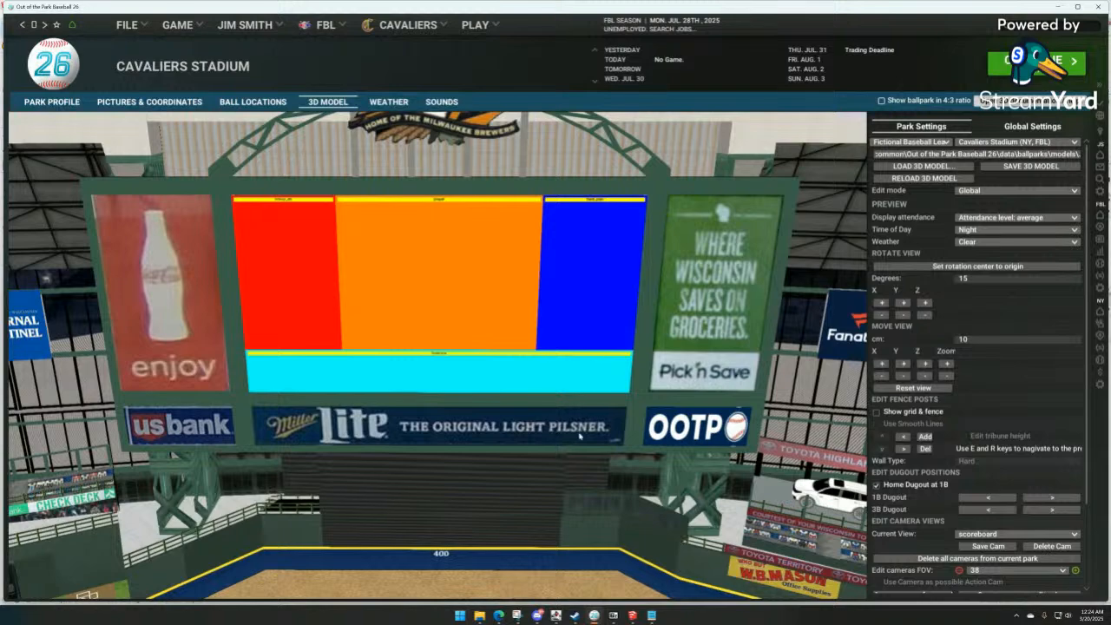
From the league scores, start managing the Brooklyn Colonels at New York Cavaliers game.
scroll(503, 271, down, 2)
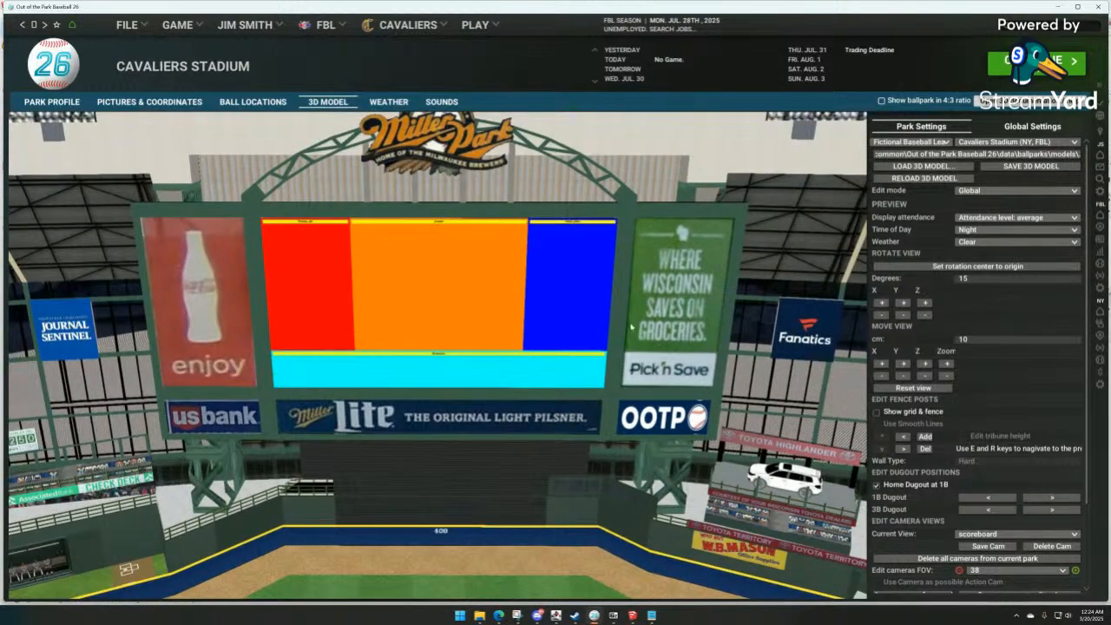
click(325, 24)
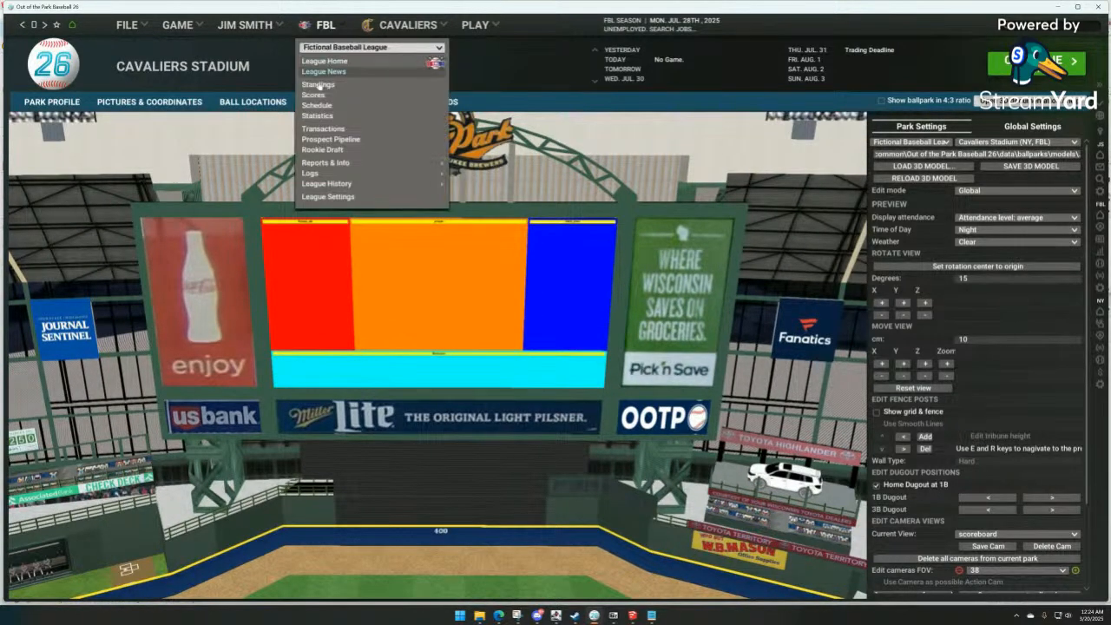
click(320, 91)
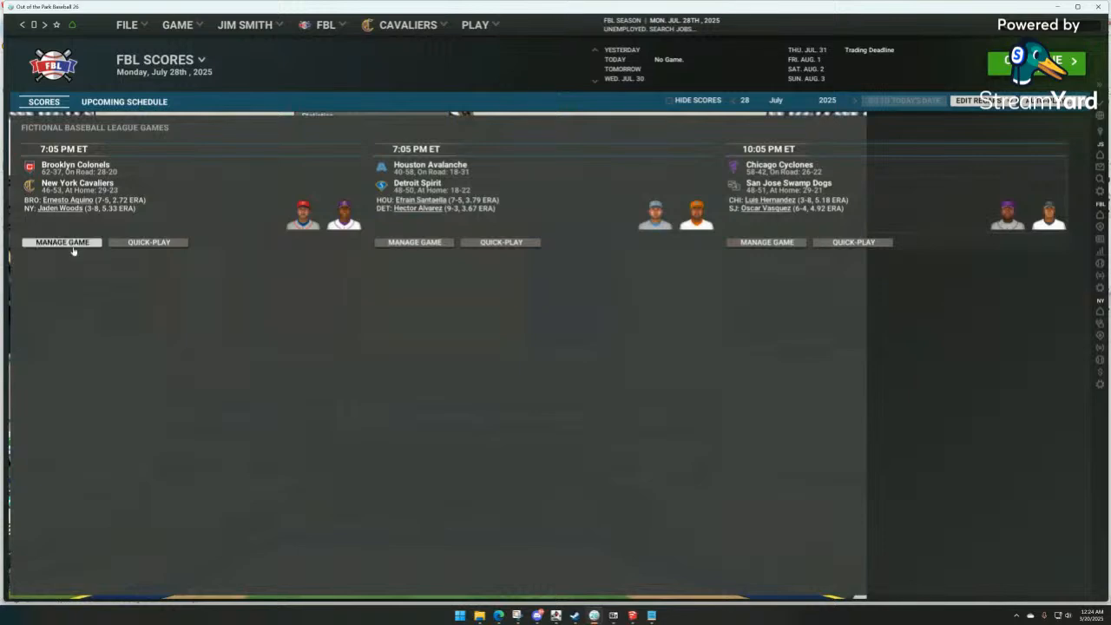
click(63, 242)
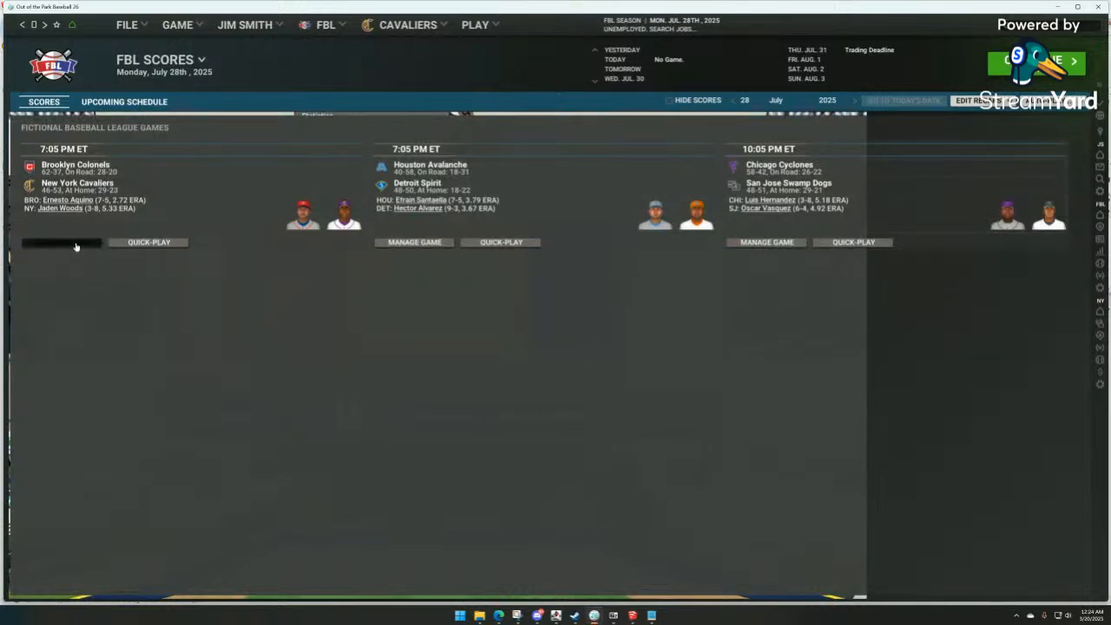
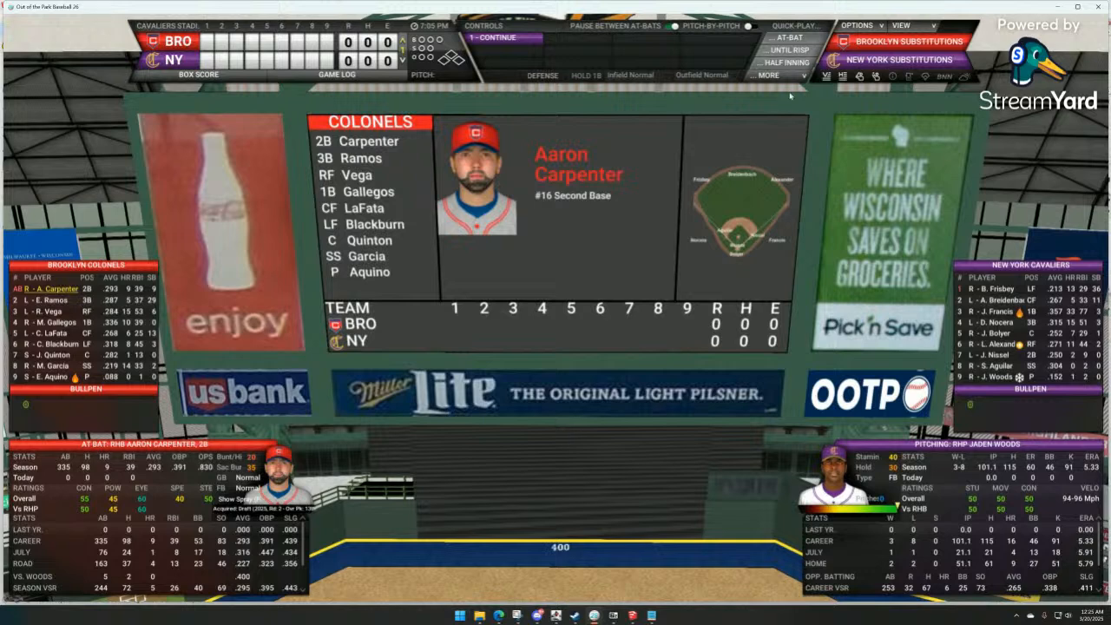
Simulate the game one half inning at a time to the bottom of the fourth to test the live scoreboard.
click(786, 63)
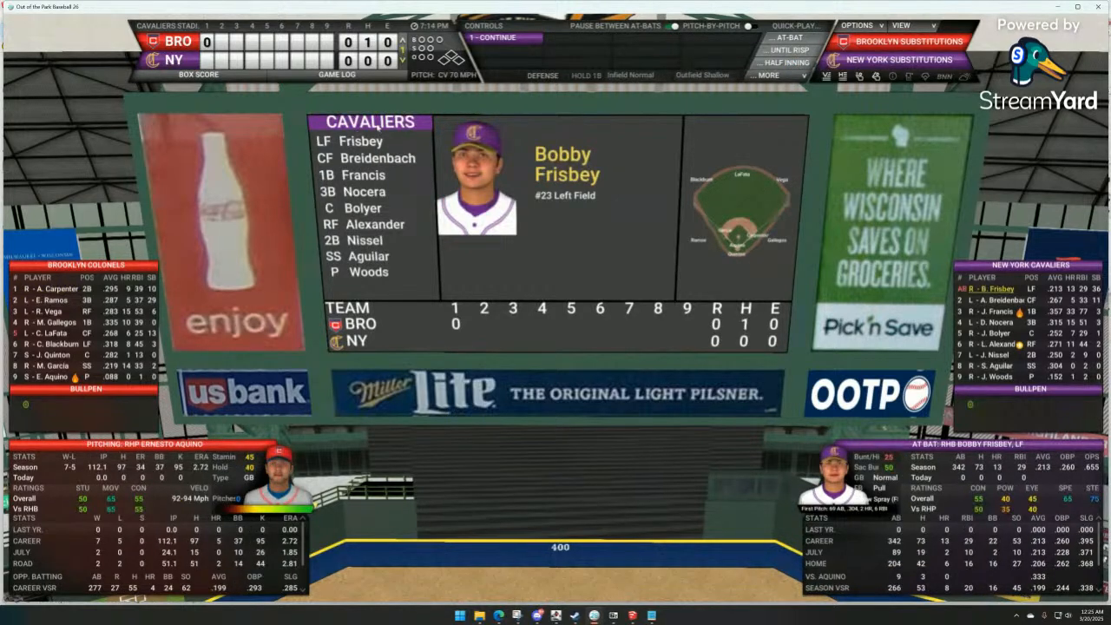
click(762, 63)
click(761, 62)
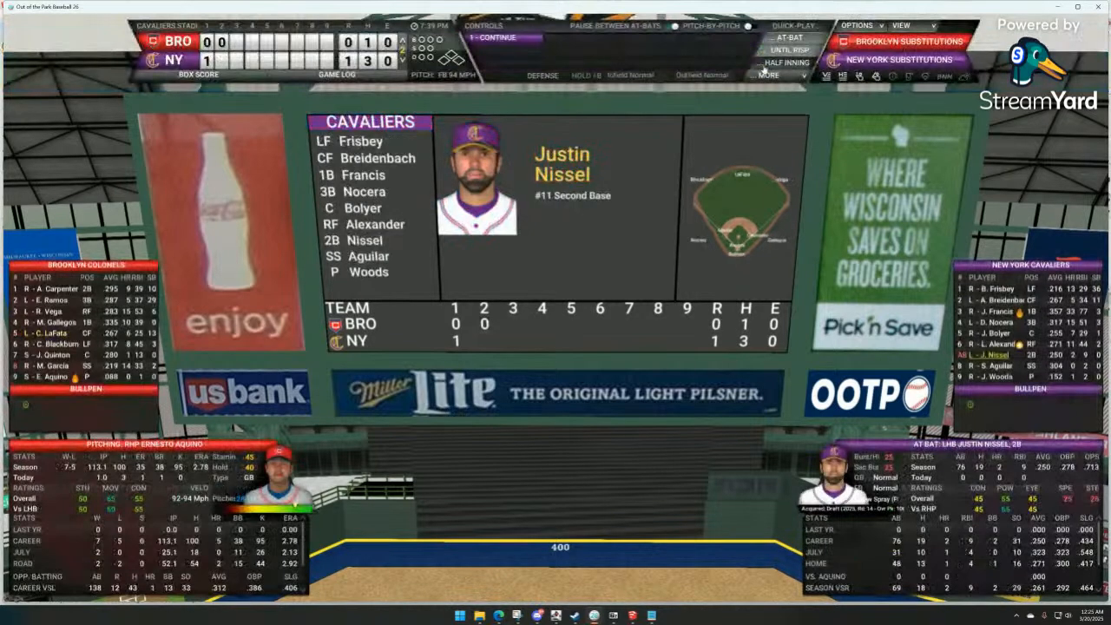
click(762, 62)
click(763, 64)
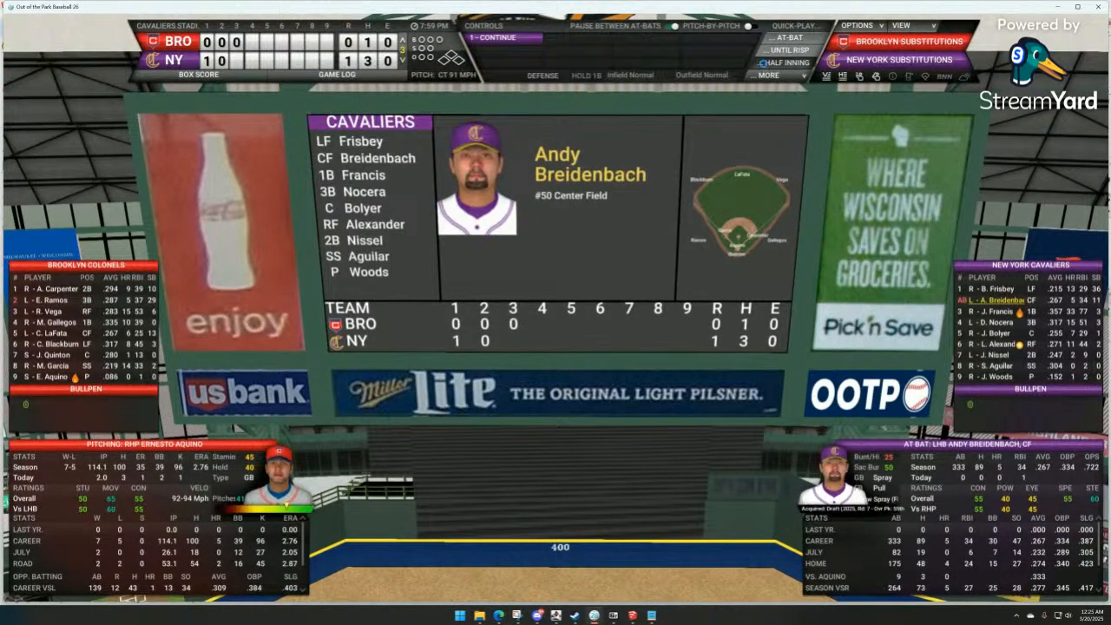
click(762, 64)
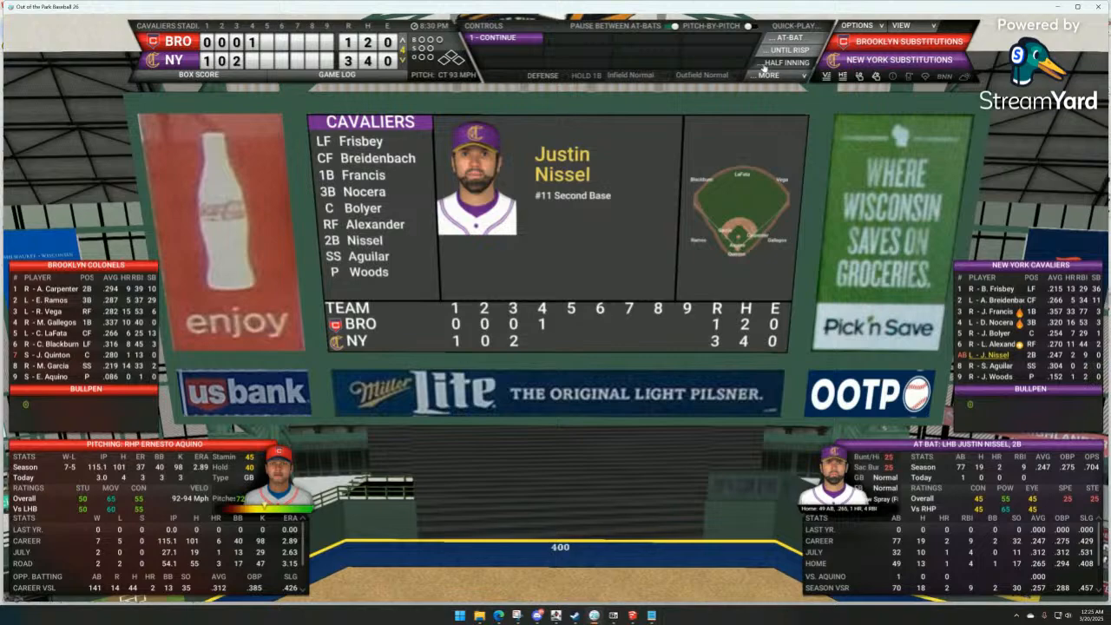
Simulate the rest of the game to its end and save the finished game.
click(767, 75)
click(781, 161)
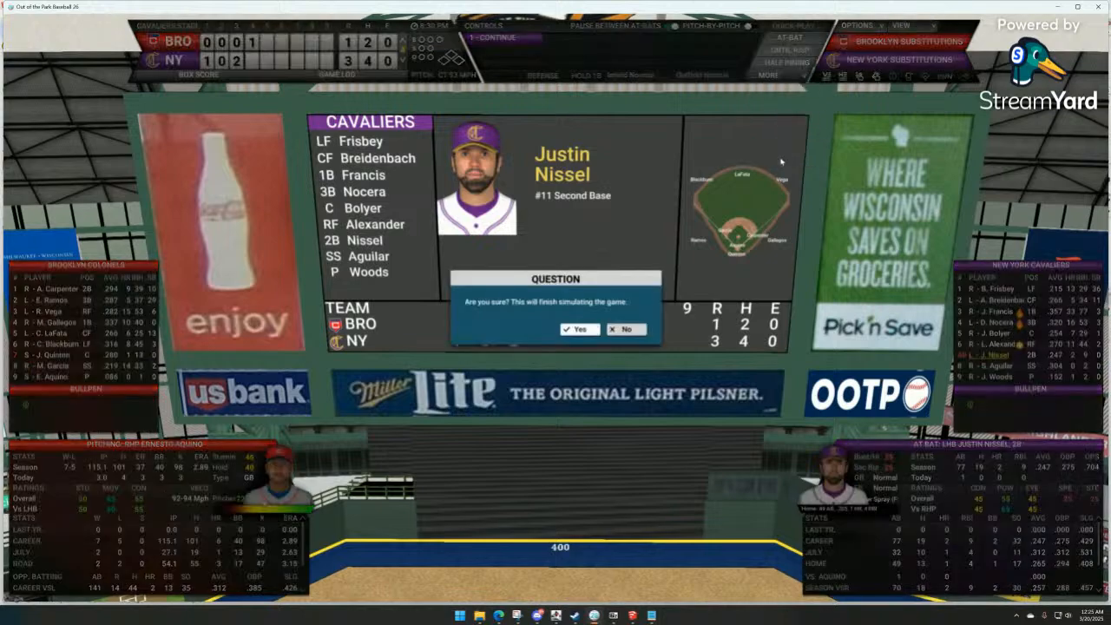
click(580, 330)
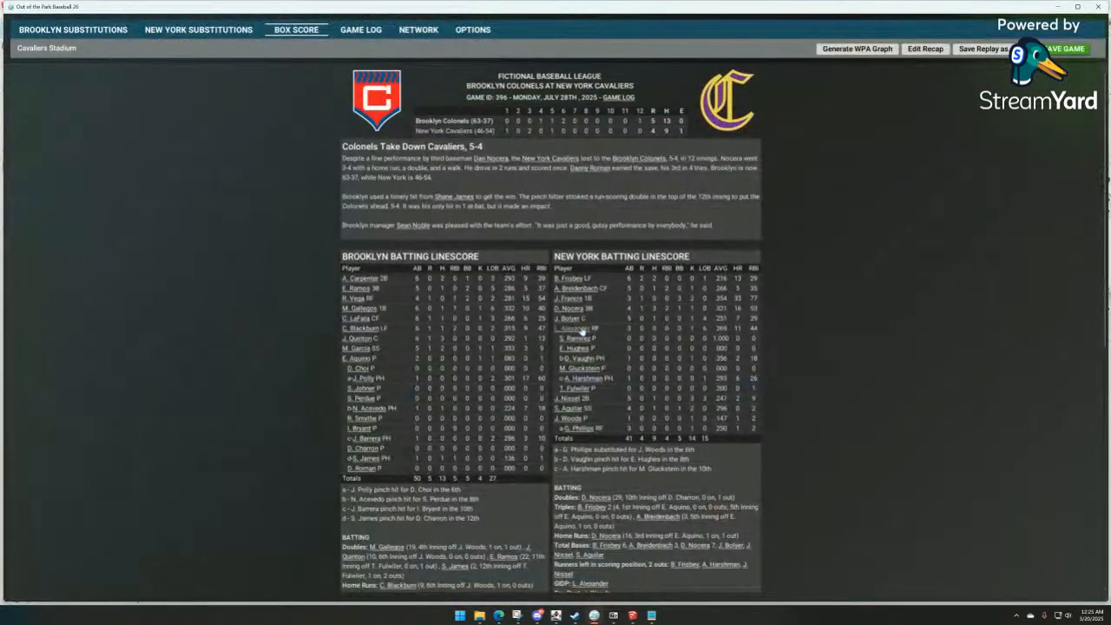
click(1065, 48)
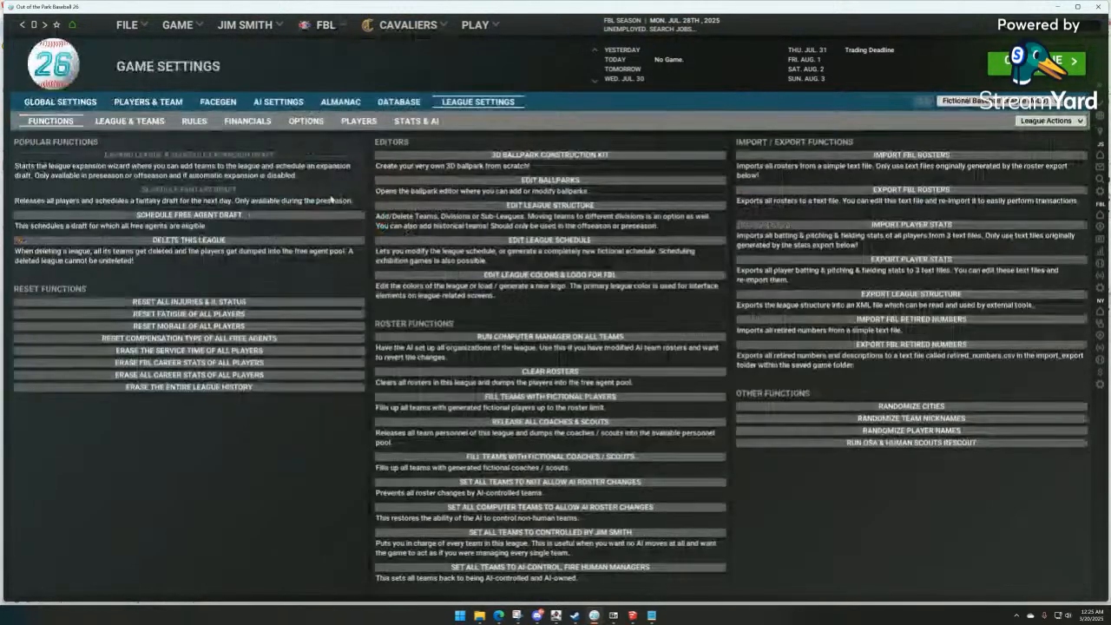
Open the ballpark editor and show the 3D model of Cavaliers Stadium (NY, FBL).
click(331, 197)
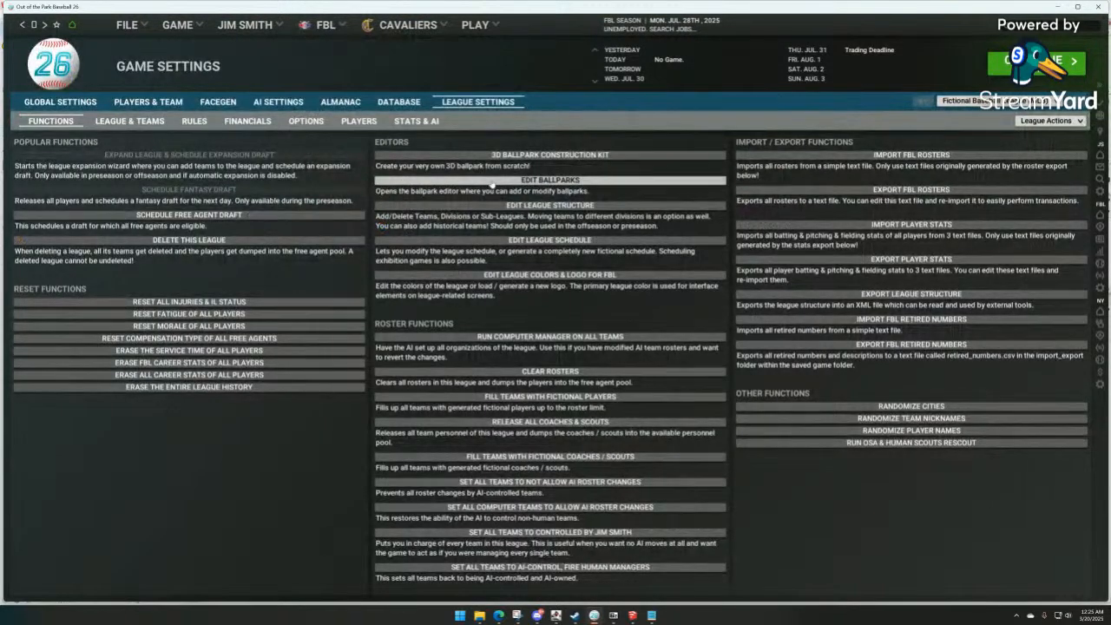
click(492, 180)
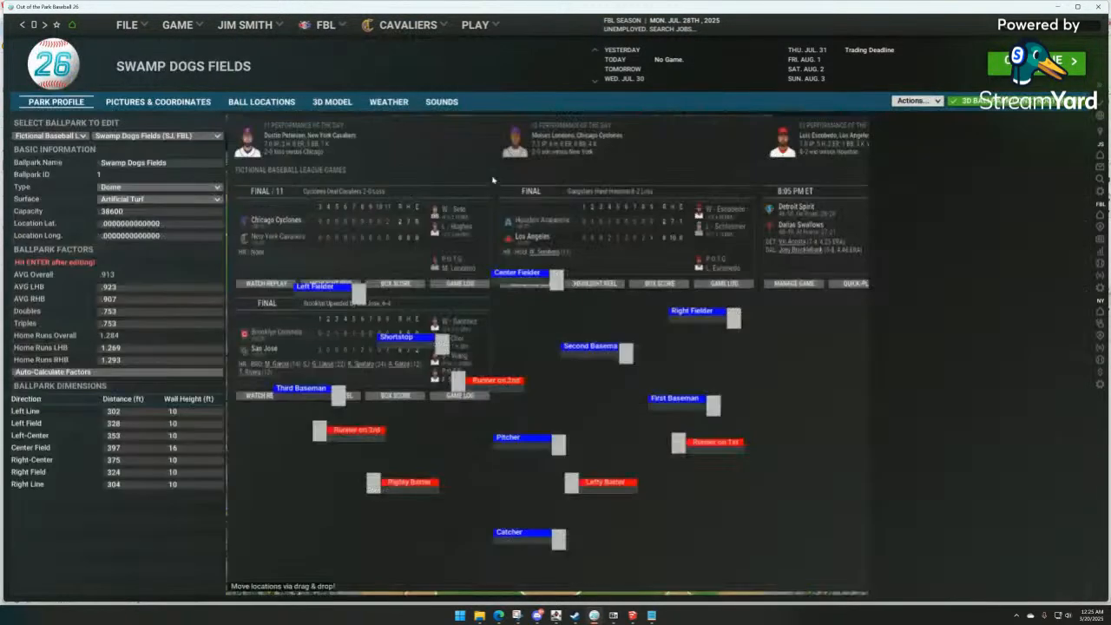
click(333, 103)
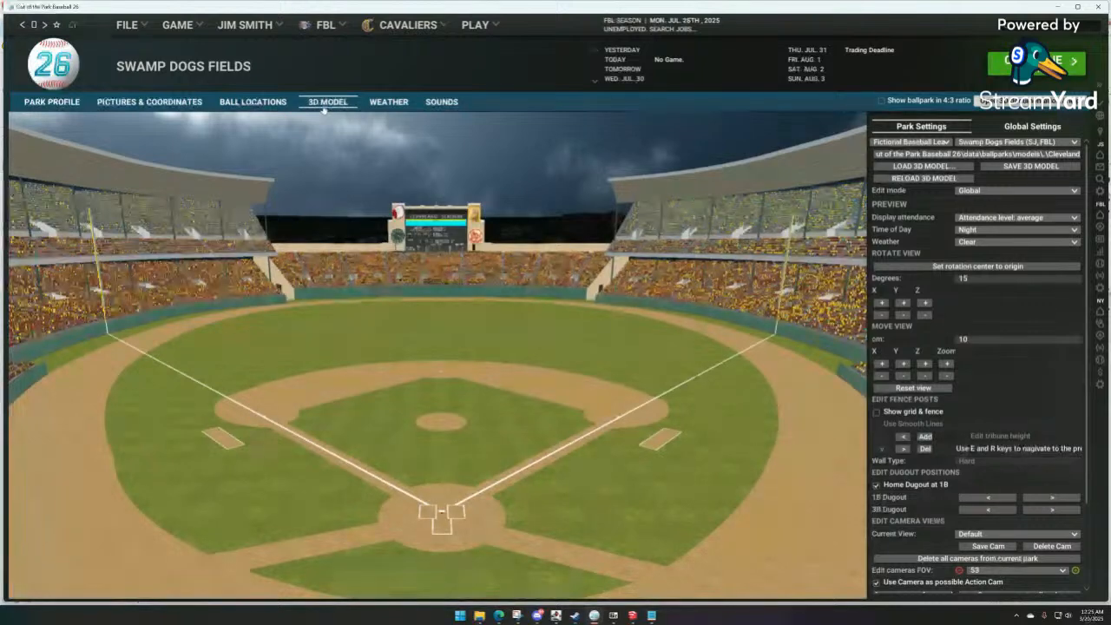
click(998, 142)
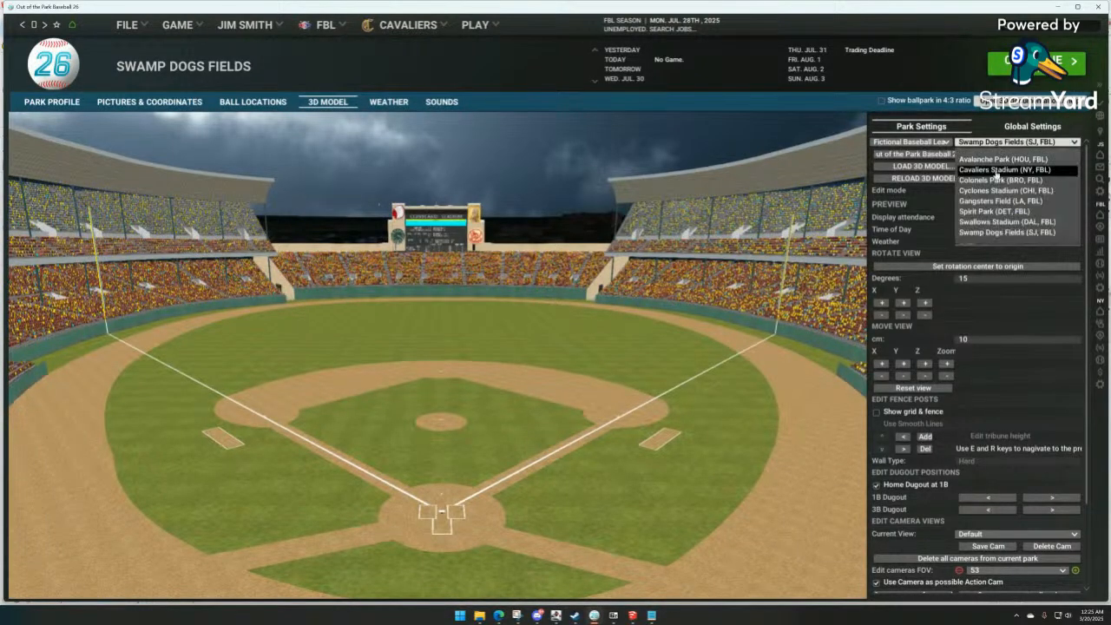
click(996, 176)
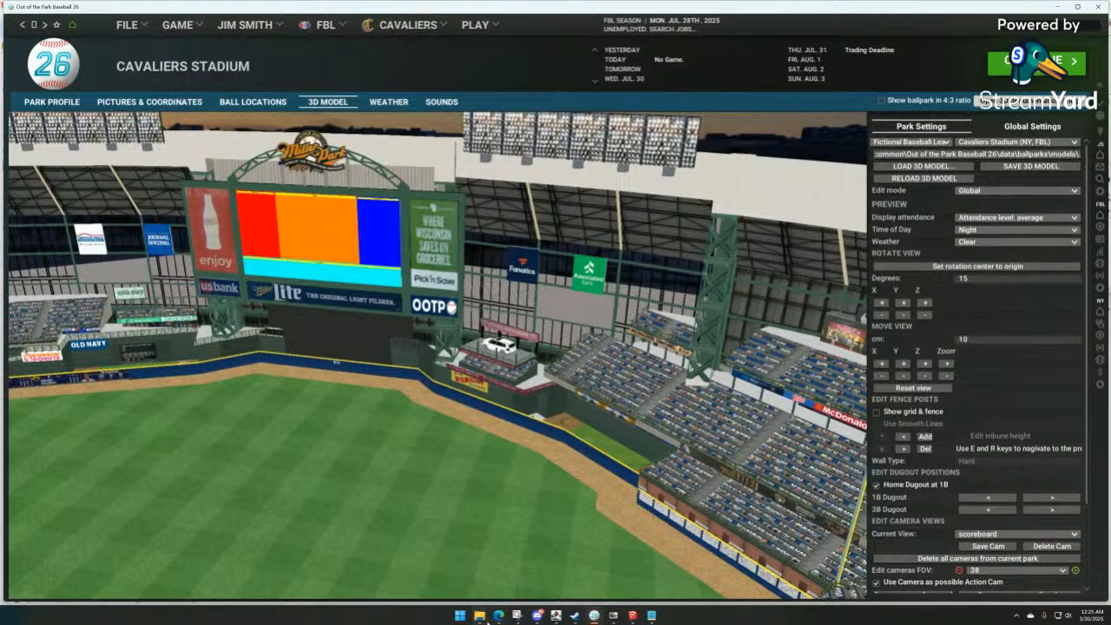
Switch to File Explorer and open the Miller_Park_2020 MTL file from the Miller_Park_2020 model folder in Notepad++.
mouse_move(479, 615)
click(485, 584)
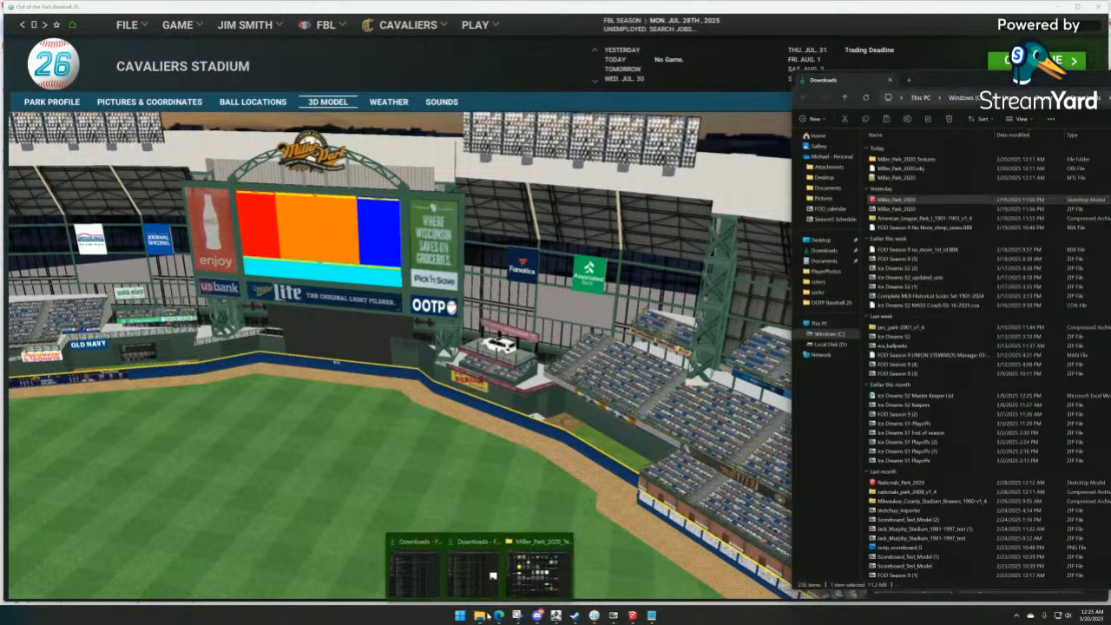
click(538, 569)
click(424, 92)
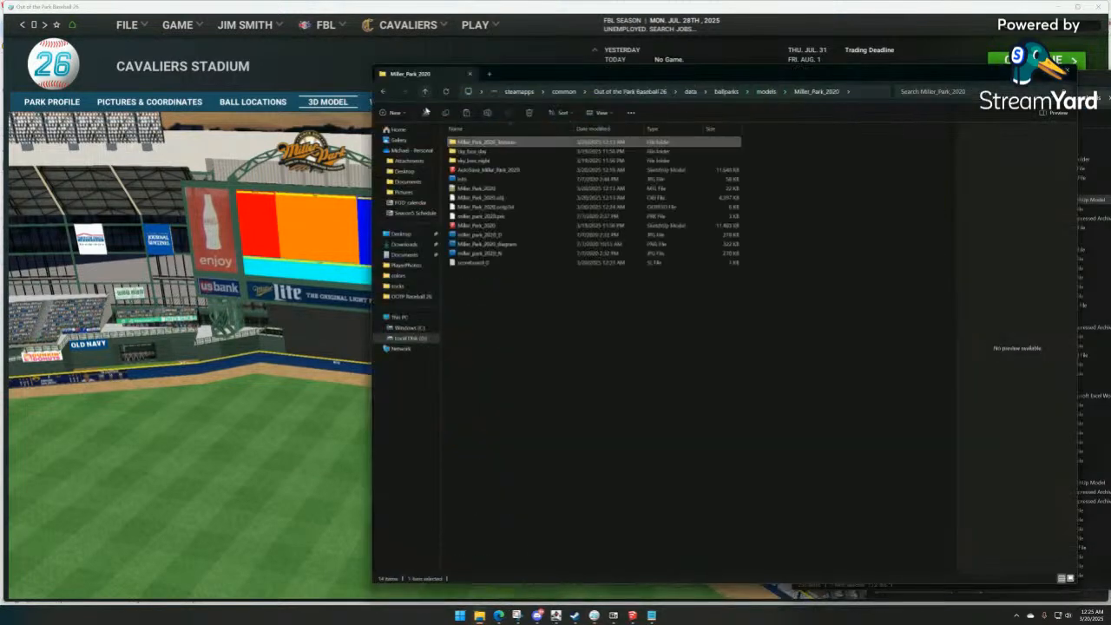
double_click(471, 187)
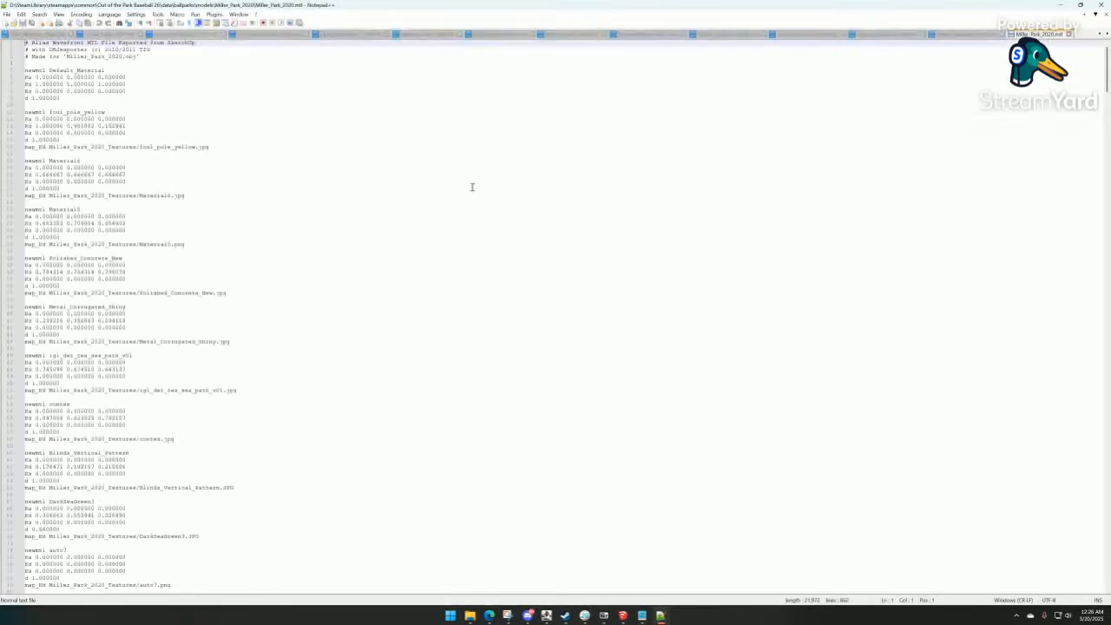
Copy the Ni, d, illum and map_Kd seating_popularity4.jpg lines from Yankee_Stadium_1928.mtl and return to Miller_Park_2020.mtl.
click(725, 35)
drag(182, 495, 13, 473)
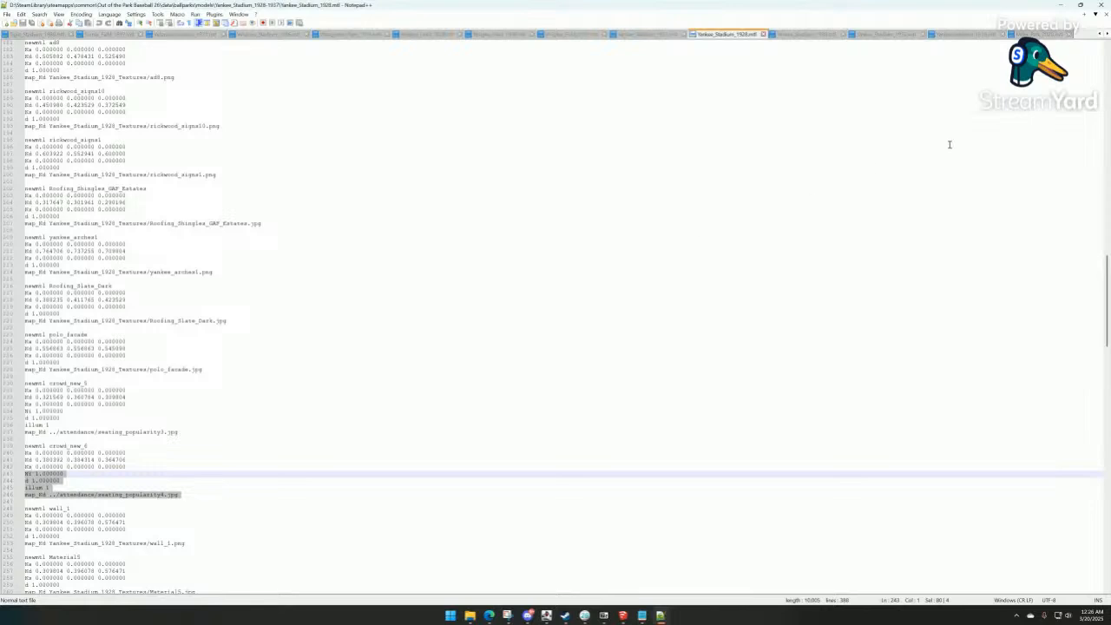
click(1038, 34)
Replace the d and map_Kd lines of the seating_attendance2_blue material with the copied lines, pointing map_Kd to ../attendance/seating_popularity2.jpg.
scroll(284, 241, down, 1)
scroll(285, 240, up, 1)
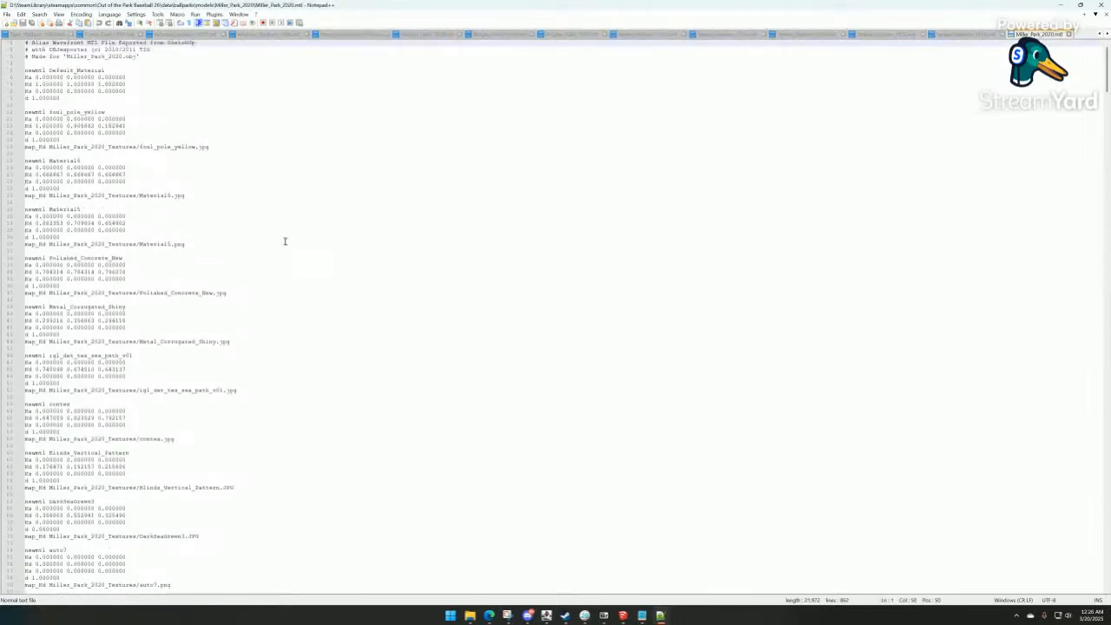
scroll(284, 240, down, 11)
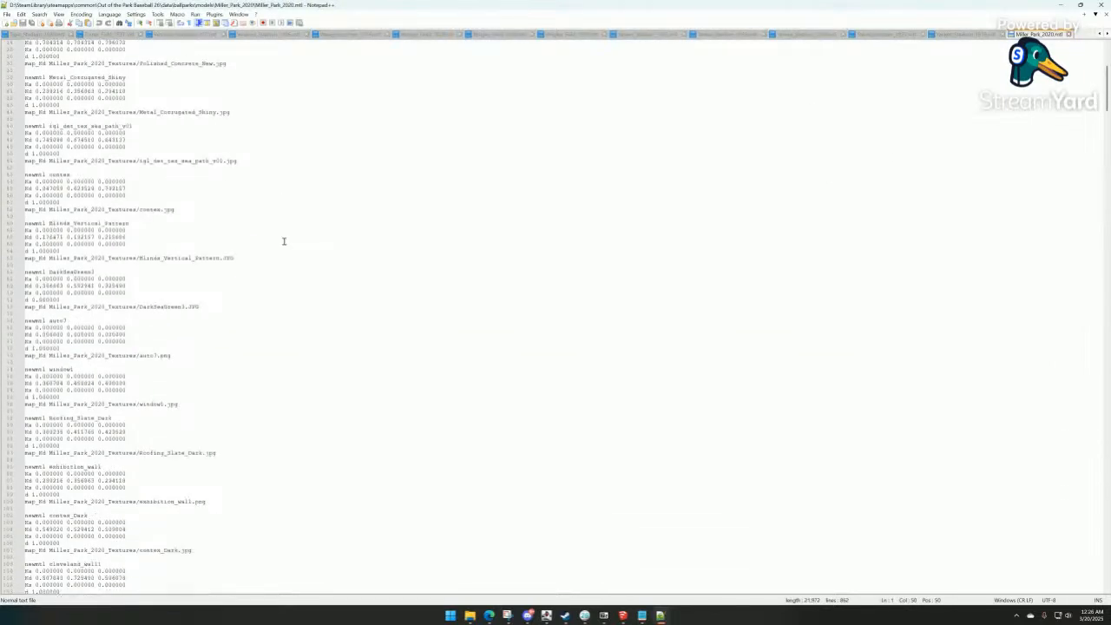
scroll(283, 240, down, 19)
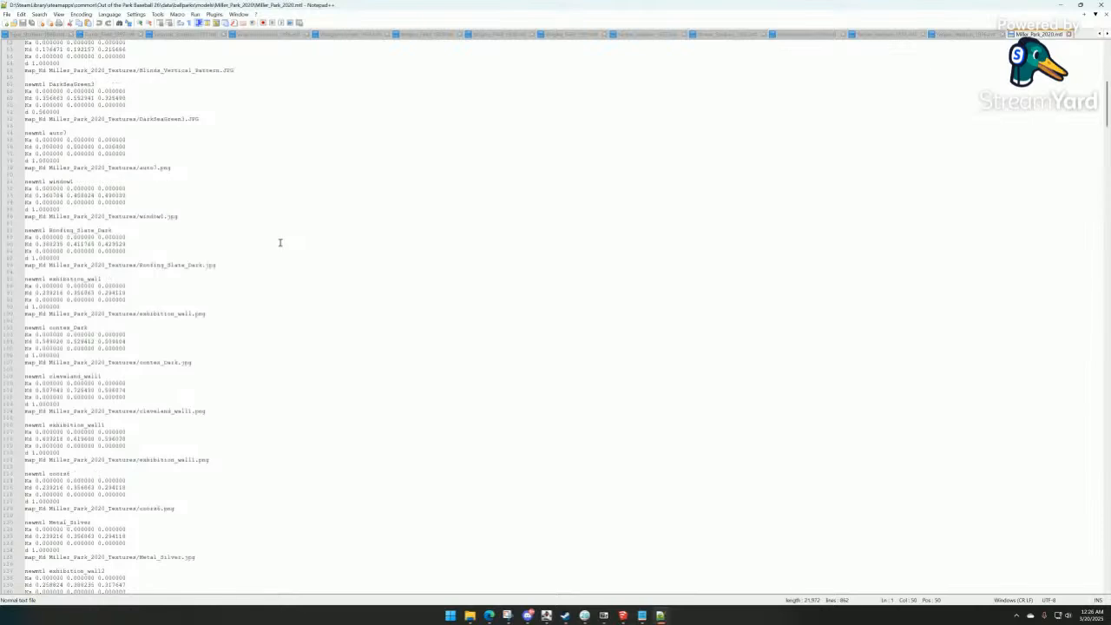
scroll(278, 247, down, 18)
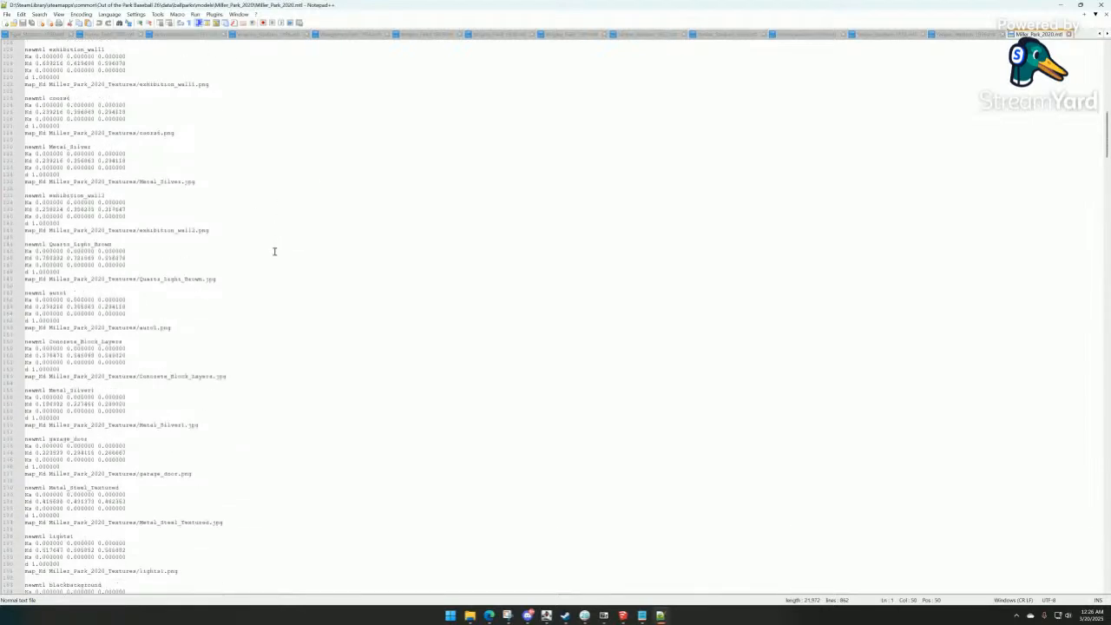
scroll(270, 280, down, 18)
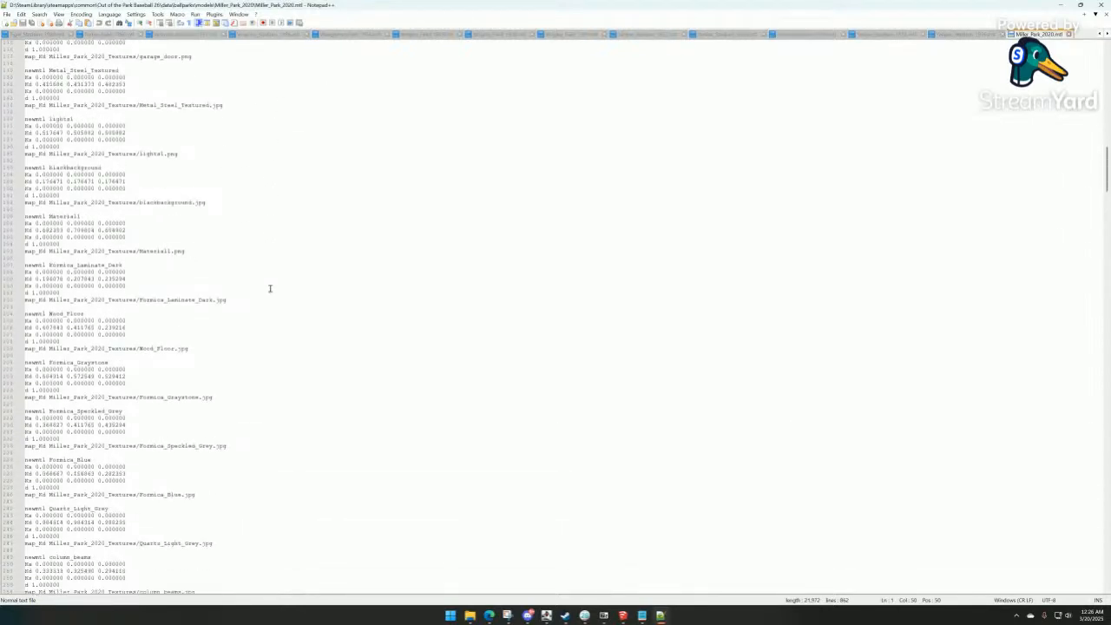
scroll(224, 419, down, 14)
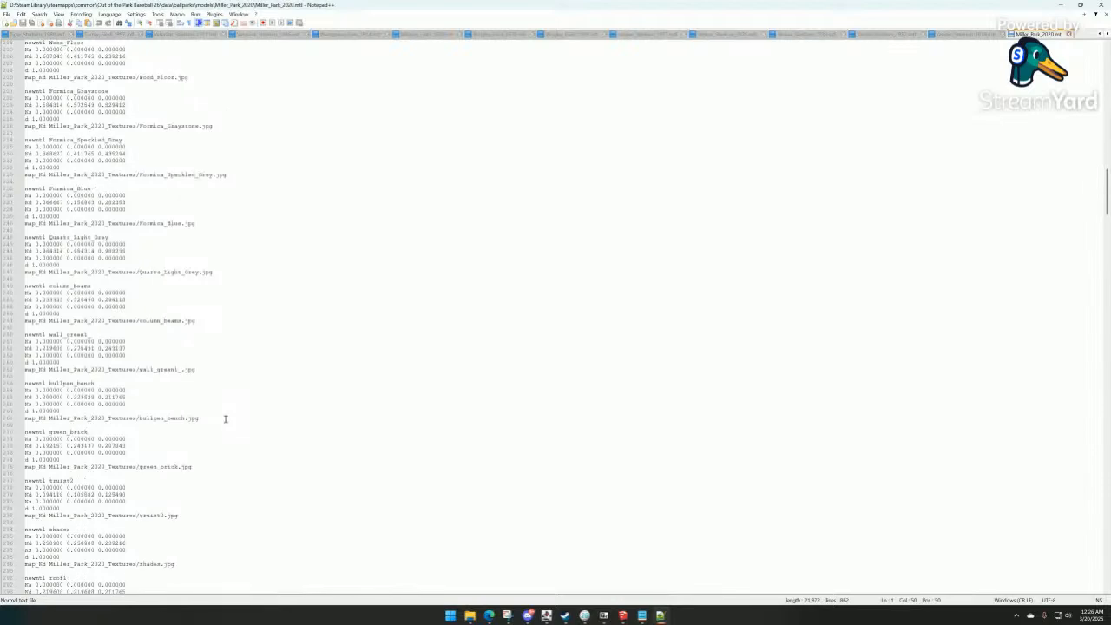
scroll(226, 416, down, 20)
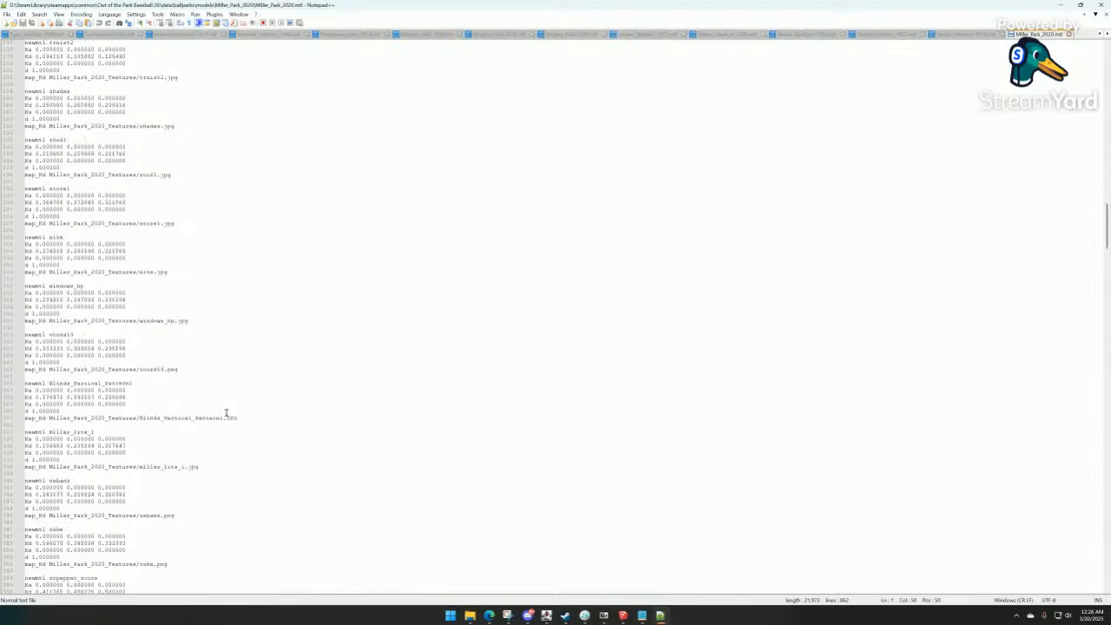
scroll(225, 410, down, 20)
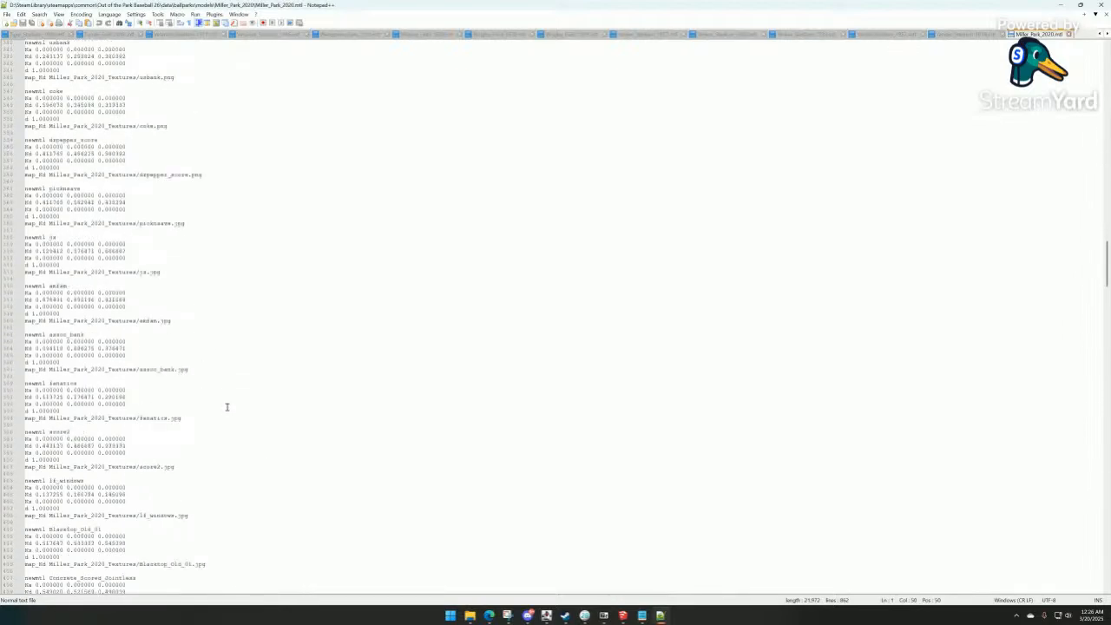
scroll(226, 405, down, 11)
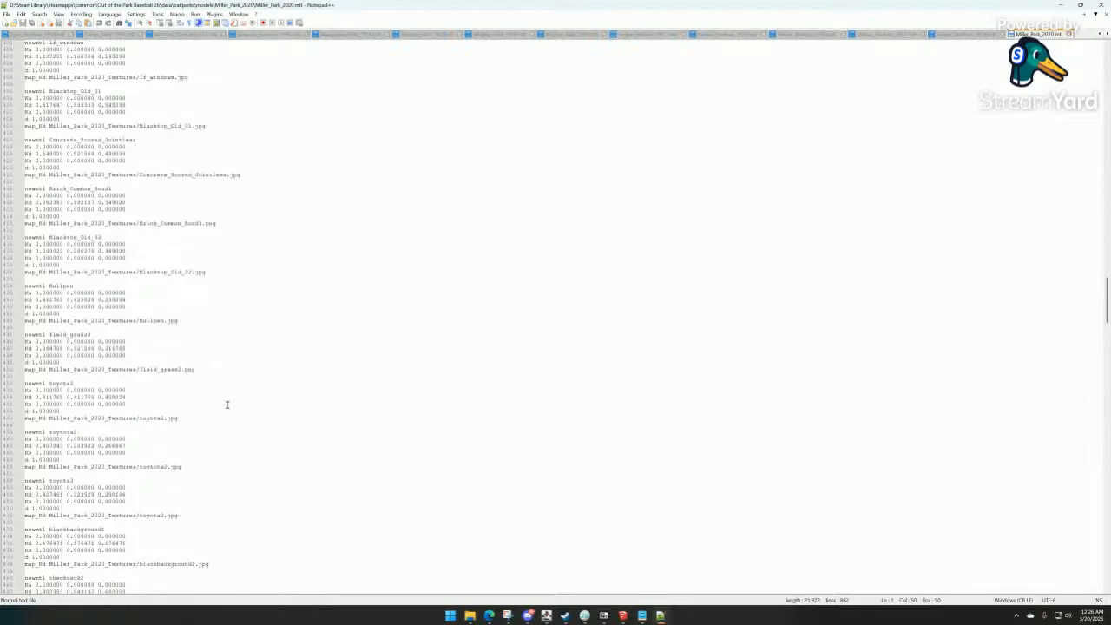
scroll(227, 404, down, 12)
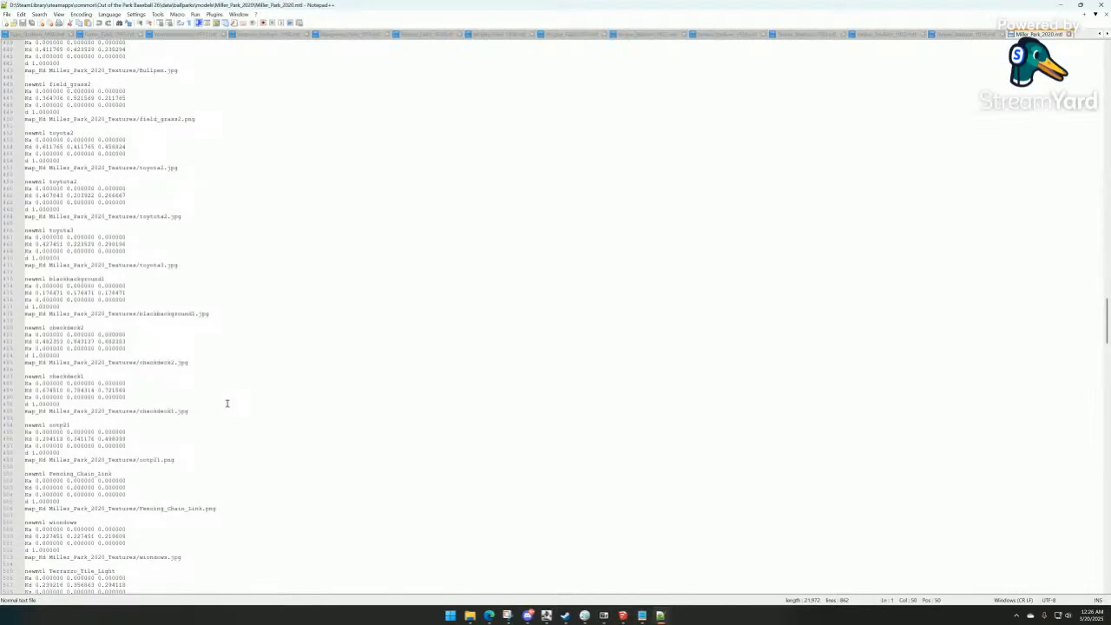
scroll(227, 402, down, 20)
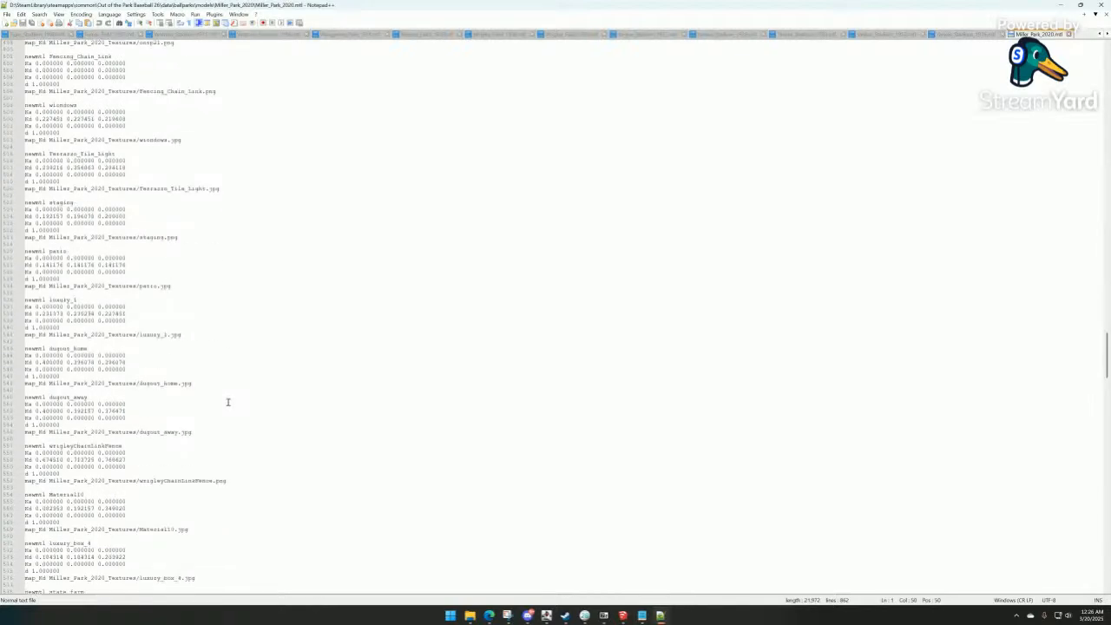
scroll(229, 401, down, 9)
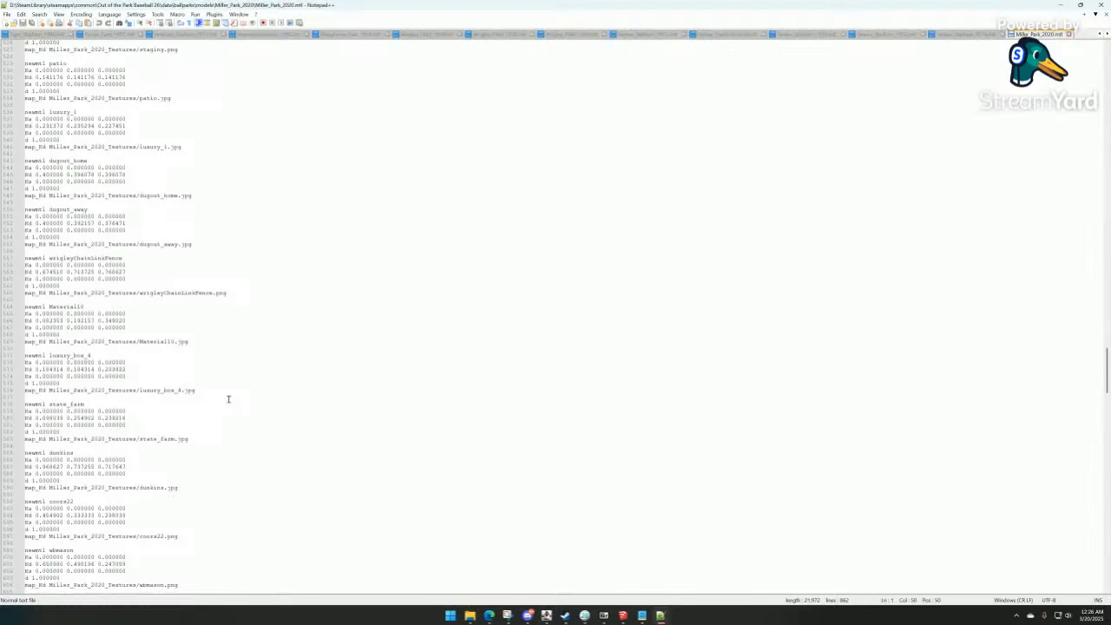
scroll(228, 398, down, 4)
scroll(229, 399, down, 20)
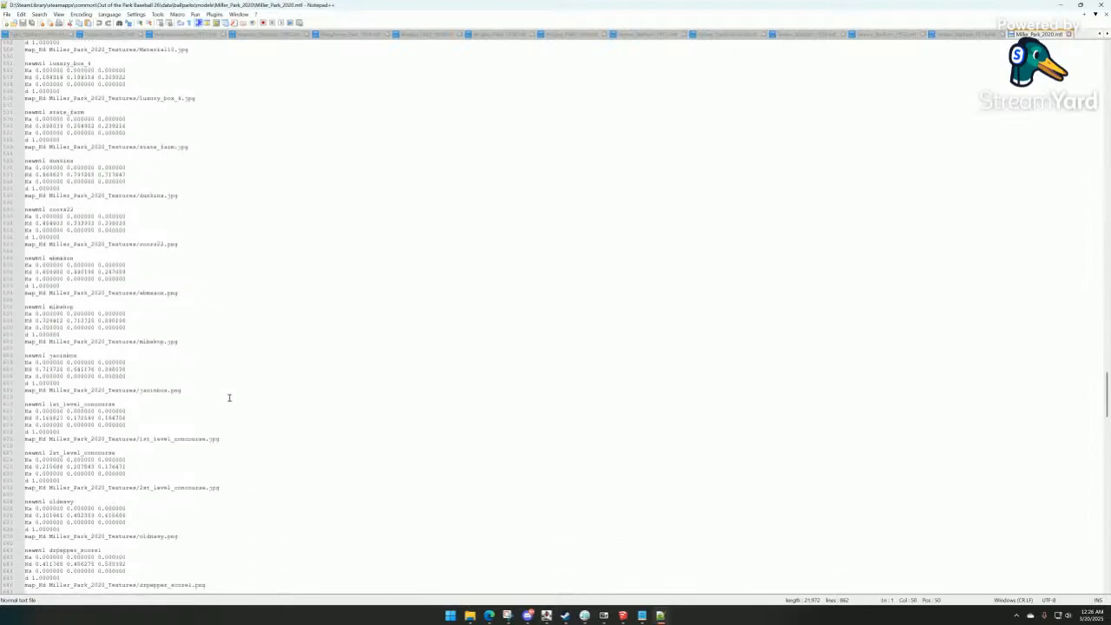
scroll(230, 397, down, 9)
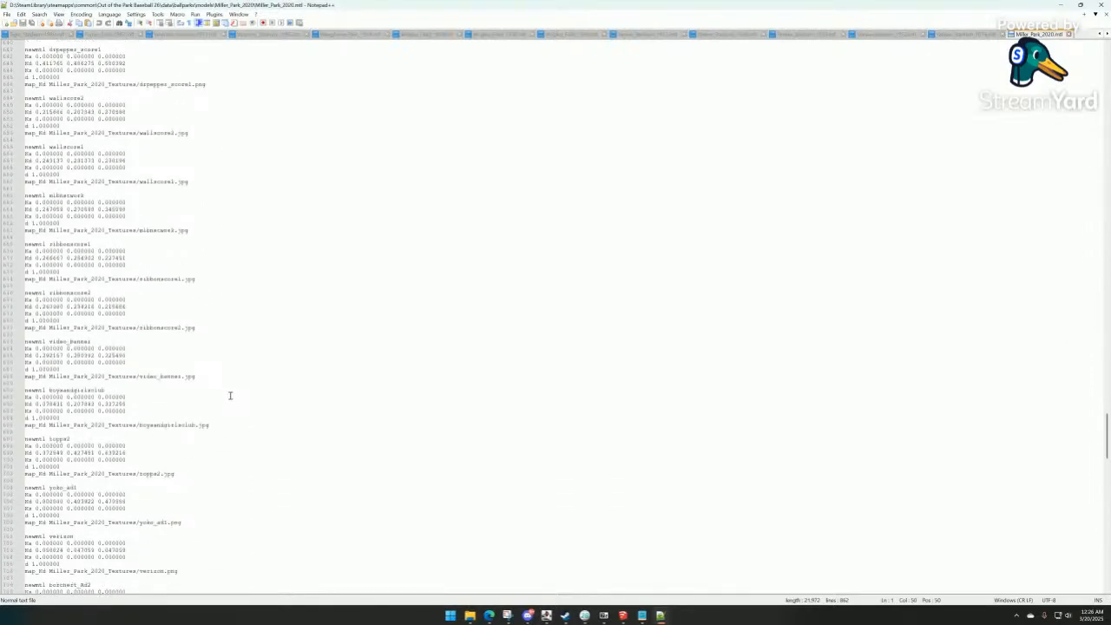
scroll(230, 396, down, 16)
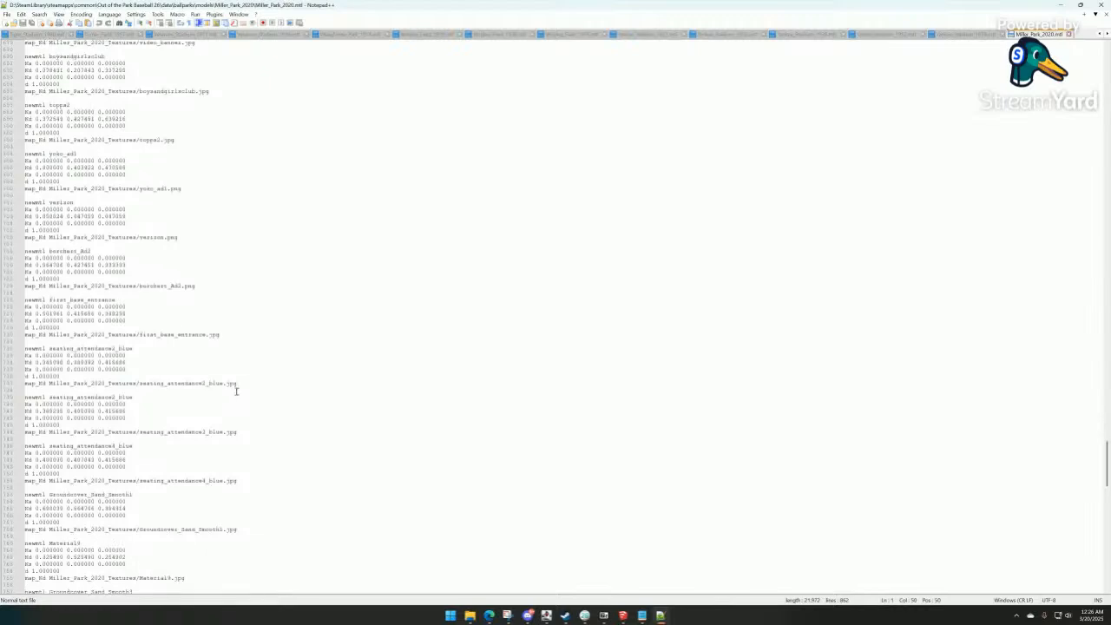
click(250, 382)
drag(250, 382, 26, 371)
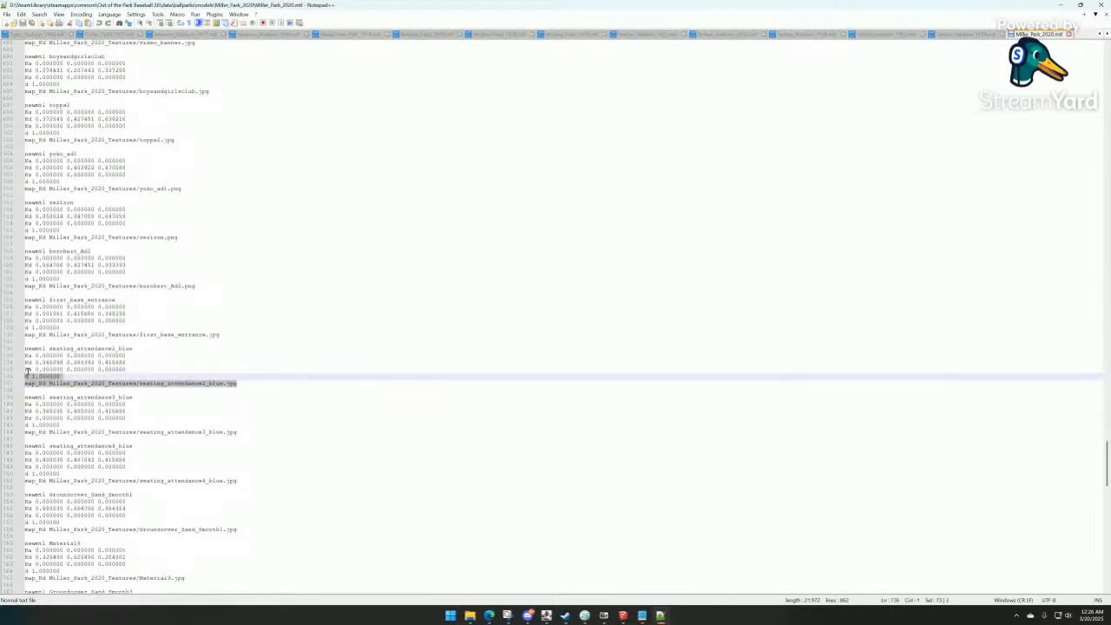
text(Ni 1.000000 d 1.000000 illum 1 map_Kd ../attendance/seating_popularity#.jpg)
click(165, 397)
key(BackSpace)
text(2)
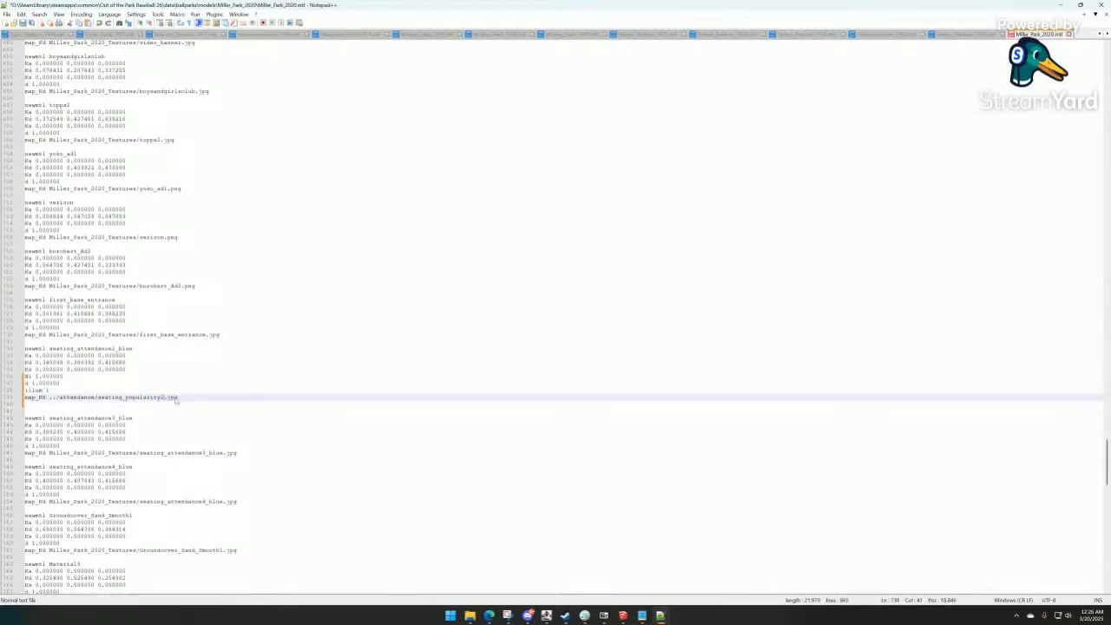
Replace the d and map_Kd lines of seating_attendance3_blue with the copied lines, pointing map_Kd to ../attendance/seating_popularity3.jpg.
drag(271, 449, 27, 446)
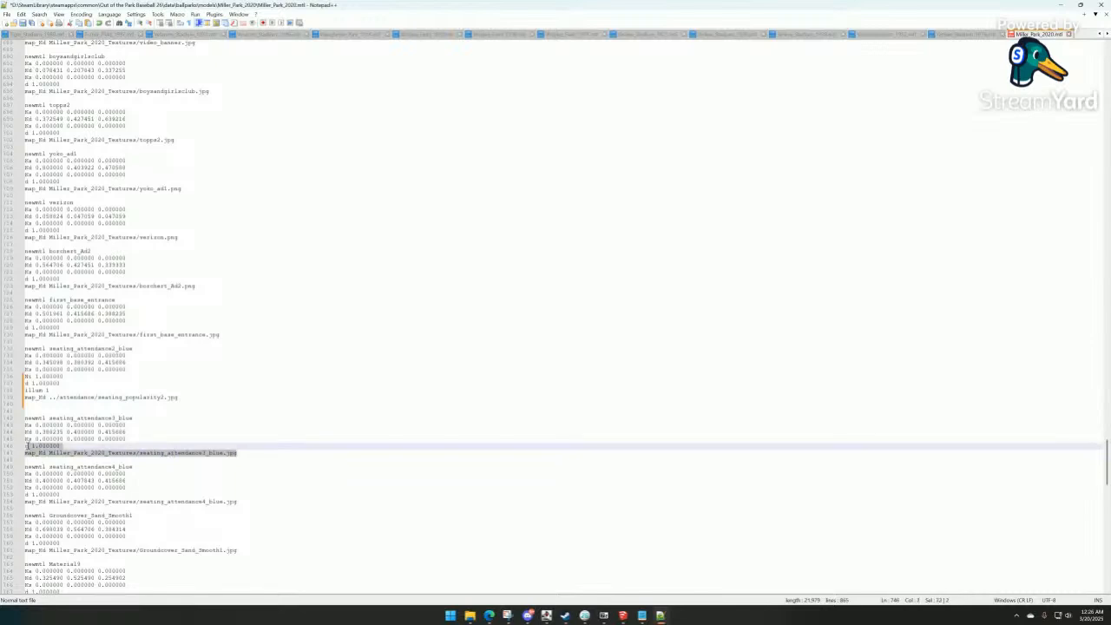
text(Ni 1.000000 d 1.000000 illum 1 map_Kd ../attendance/seating_popularity4.jpg)
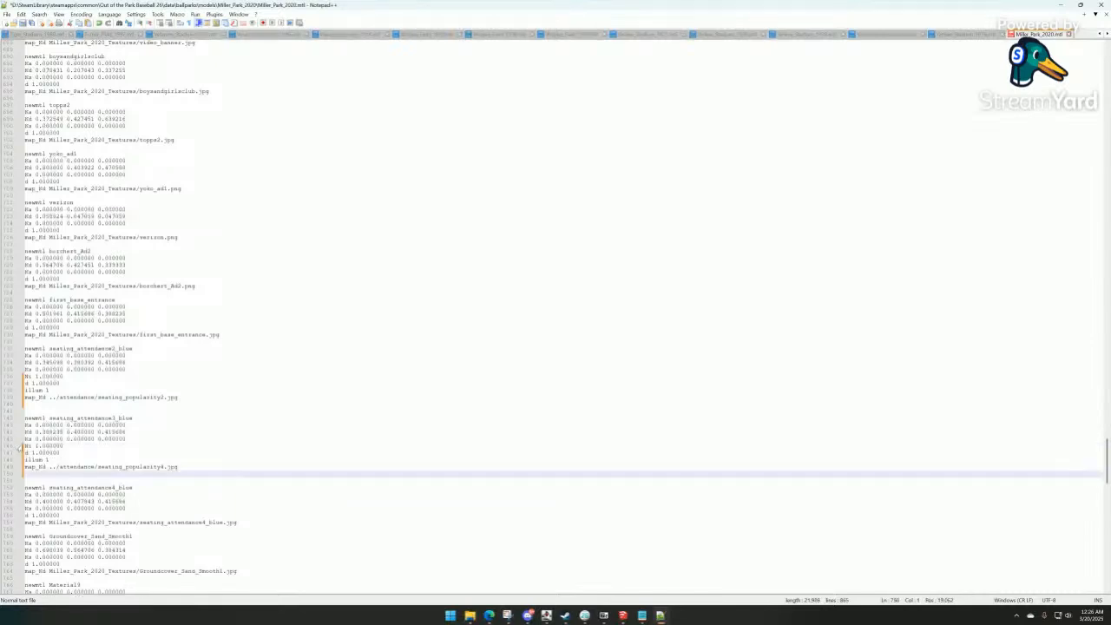
click(165, 466)
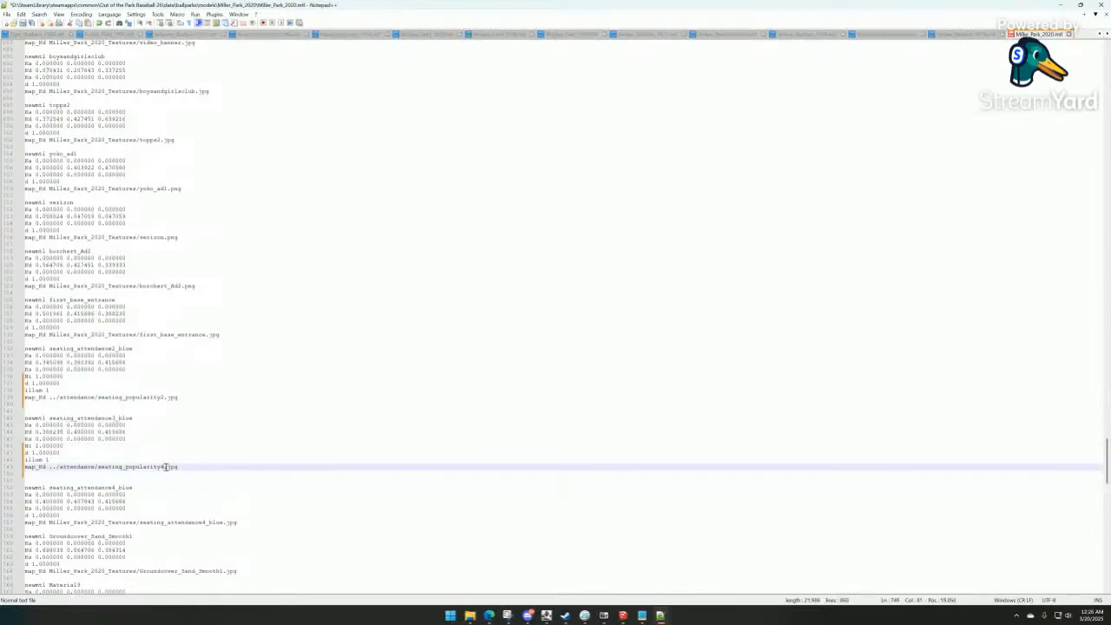
Replace the d and map_Kd lines of seating_attendance4_blue with the copied lines, keeping map_Kd at ../attendance/seating_popularity4.jpg.
scroll(217, 486, down, 2)
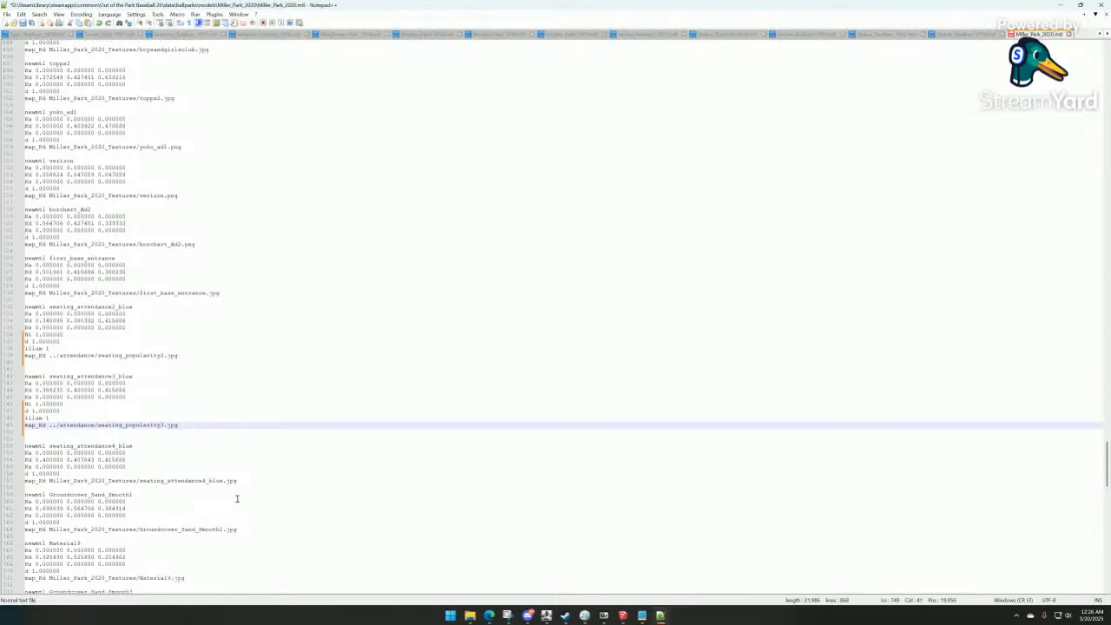
drag(248, 479, 14, 471)
text(Ni 1.000000 d 1.000000 illum 1 map_Kd ../attendance/seating_popularity4.jpg)
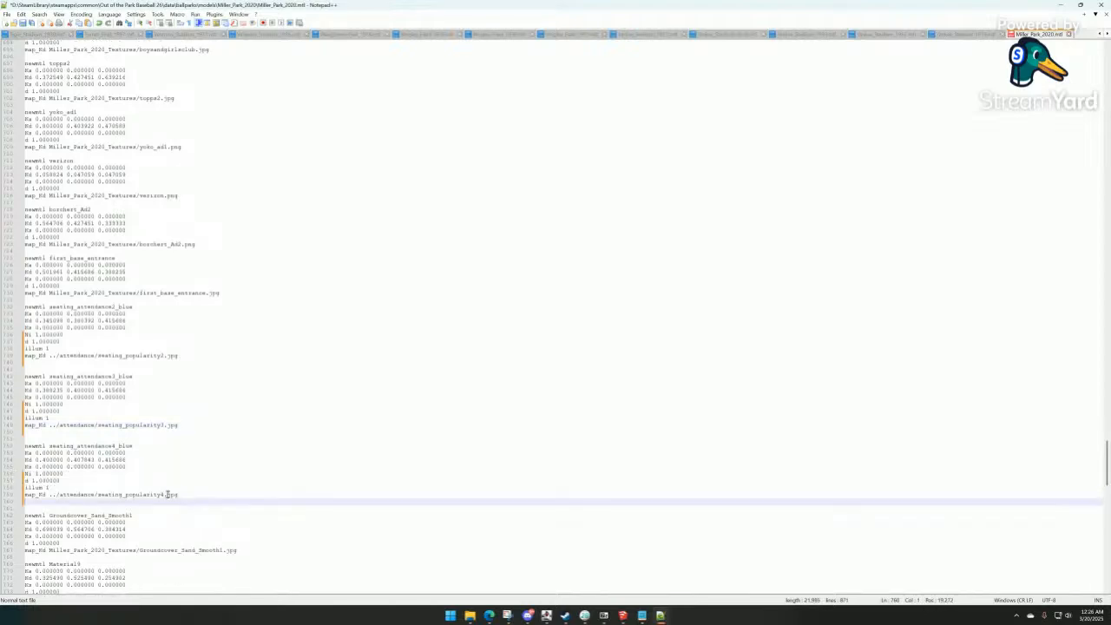
click(163, 493)
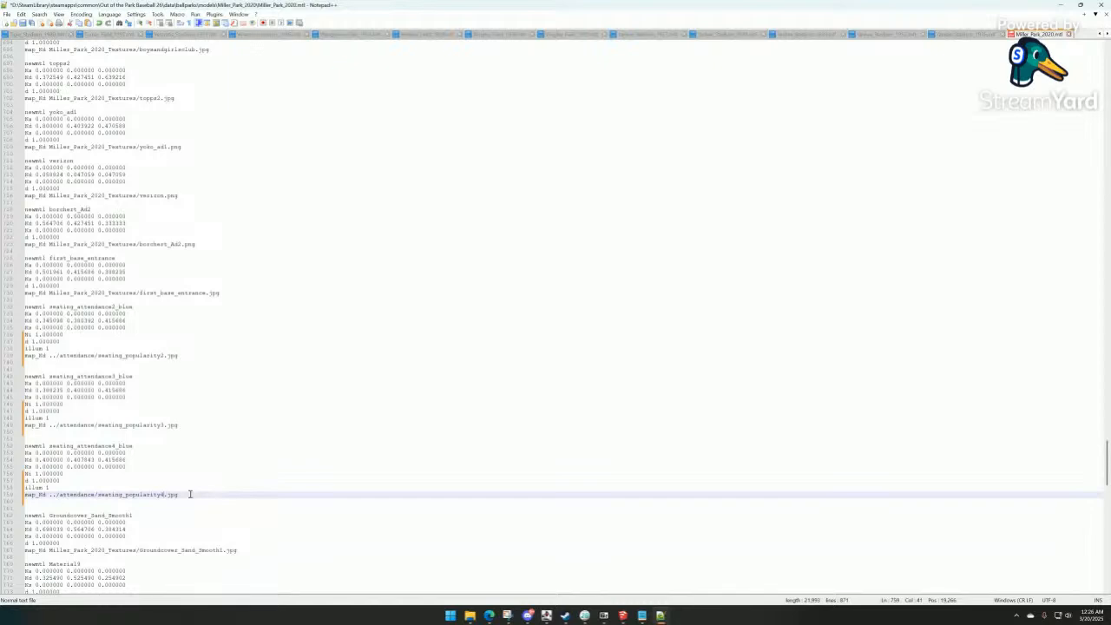
Save the material file with the extra blank line below seating_attendance4_blue removed, and switch back to Out of the Park Baseball 26.
click(50, 508)
click(42, 506)
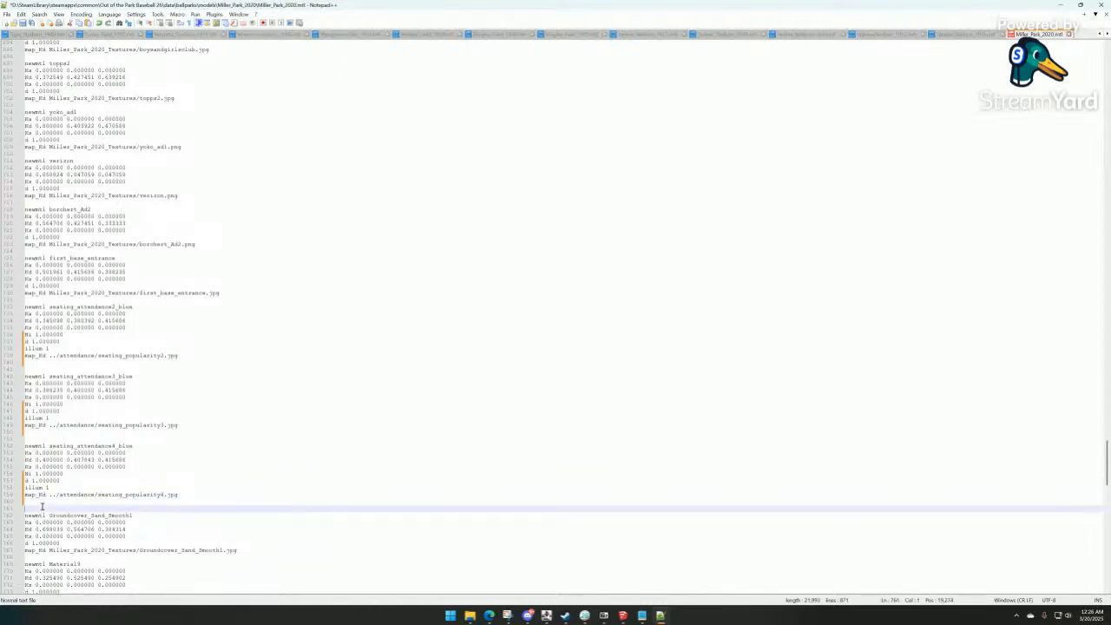
key(BackSpace)
click(21, 23)
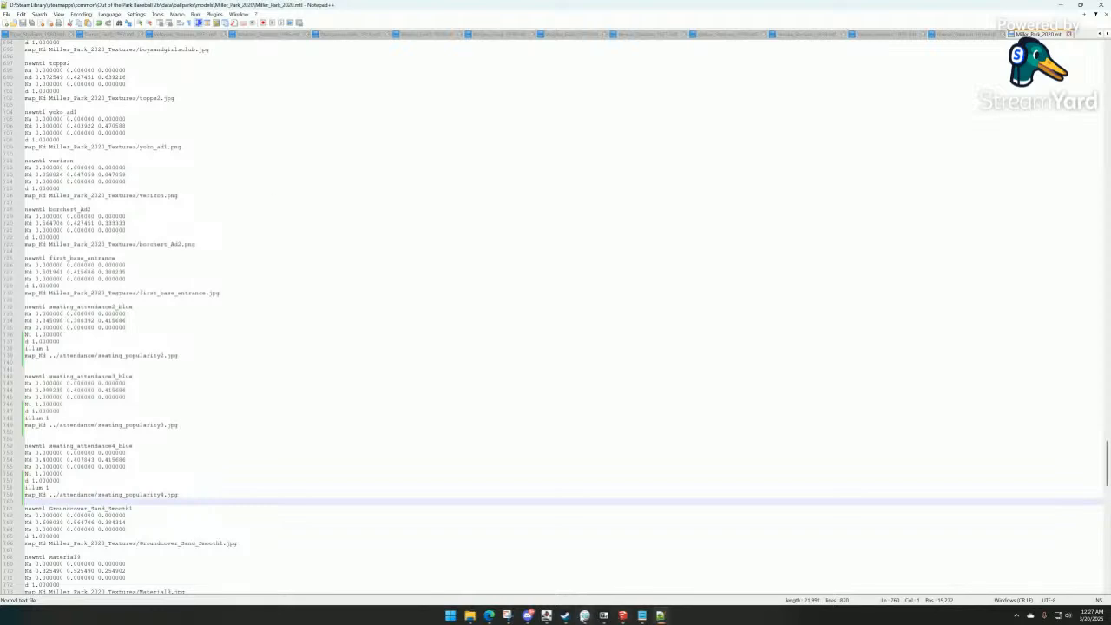
click(585, 615)
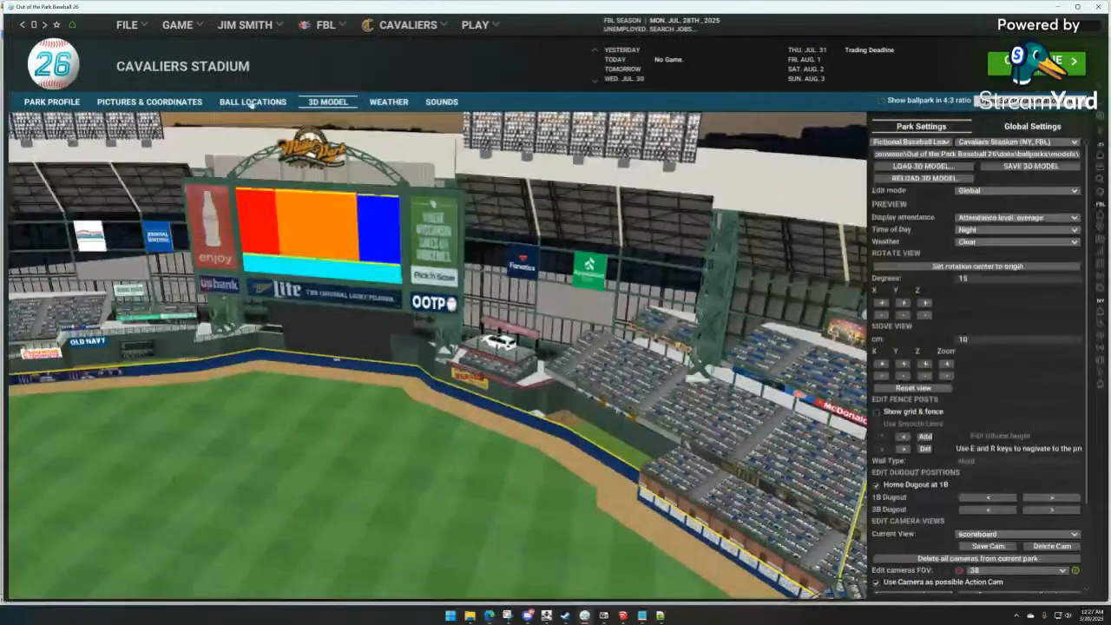
Refresh the ballpark's 3D model view and examine the outfield scoreboard and the seating's attendance textures.
click(252, 102)
click(332, 102)
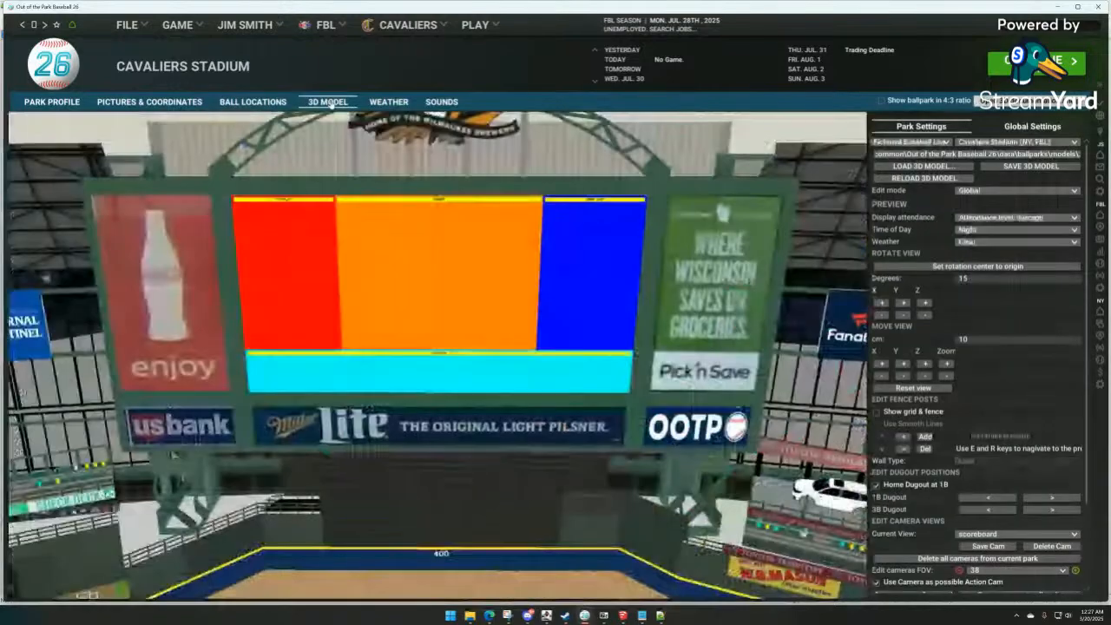
scroll(462, 405, down, 1)
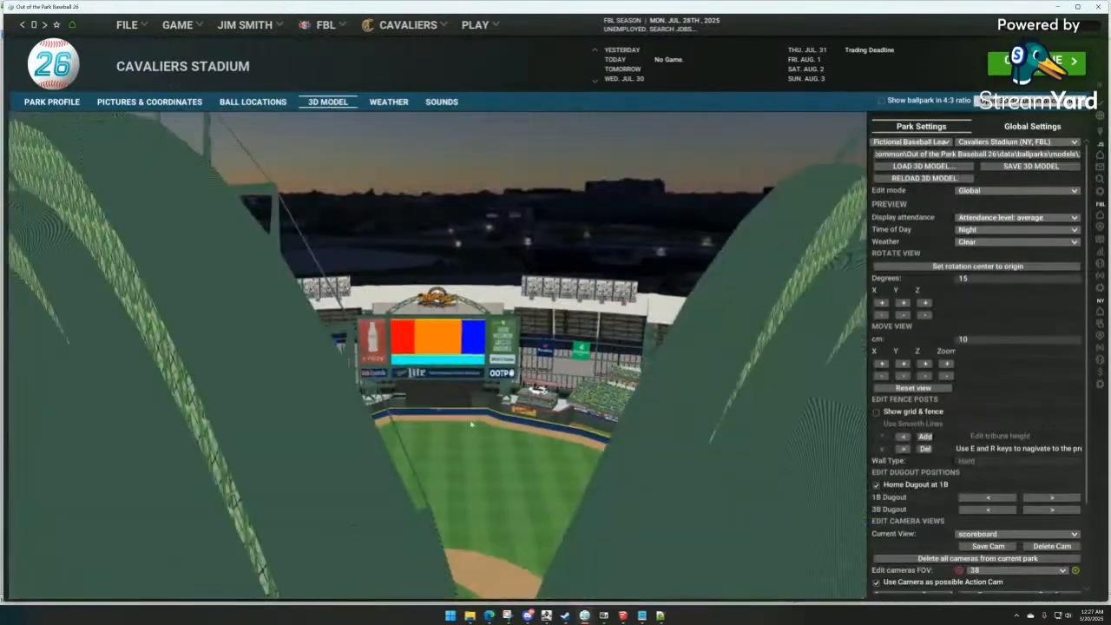
drag(463, 406, 459, 465)
scroll(523, 462, up, 3)
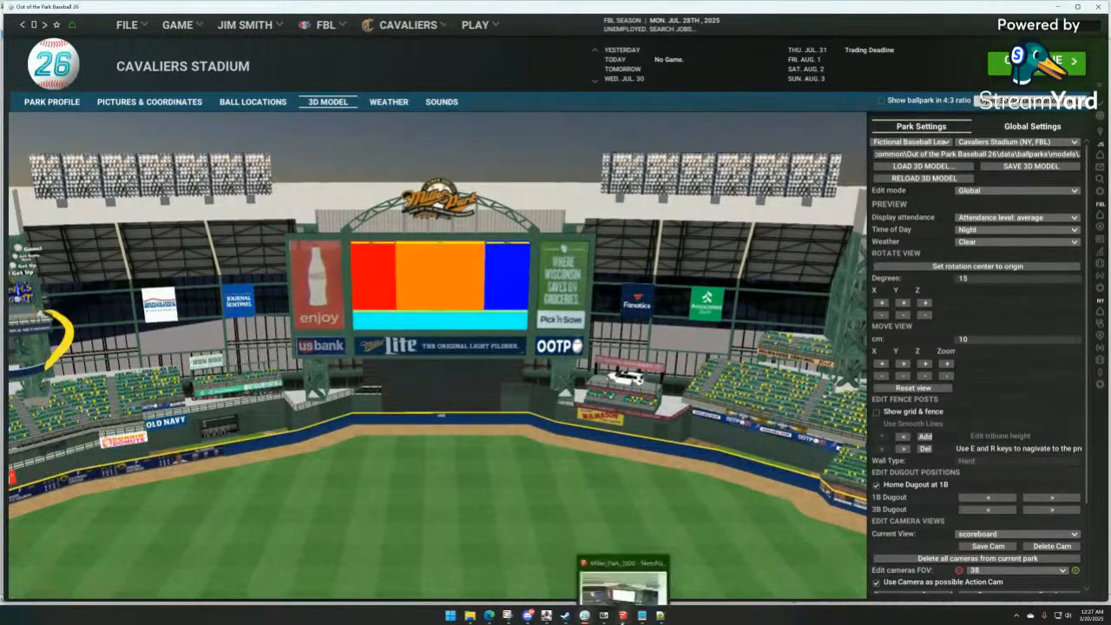
Check the scoreboard layout text, and open the Memorial_Stadium_1959-1975 folder inside the ballparks' models folder.
click(641, 616)
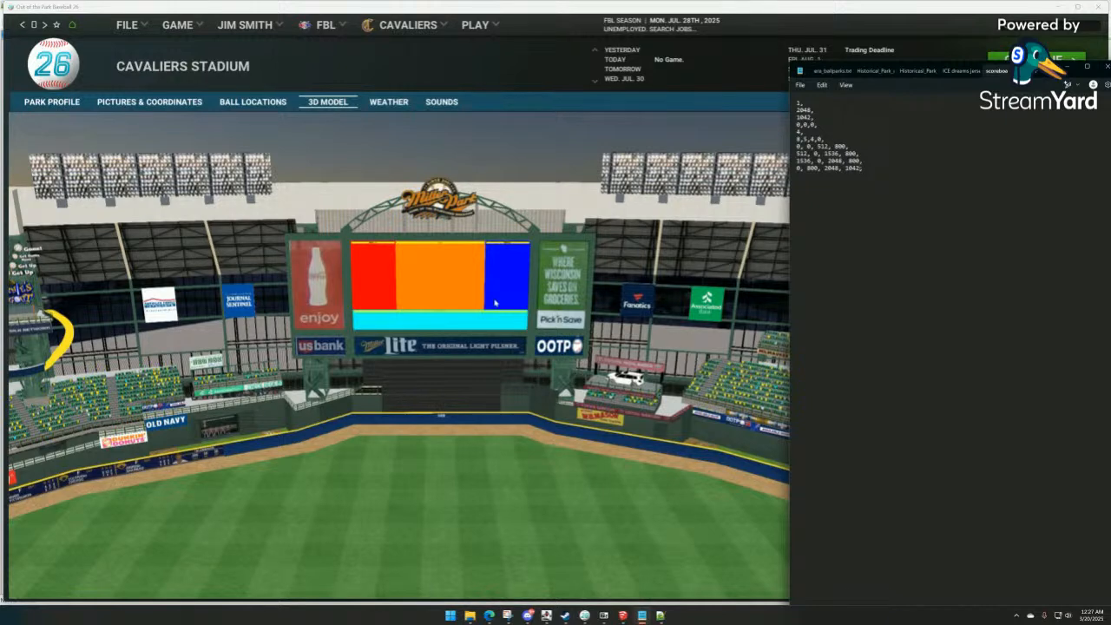
mouse_move(469, 615)
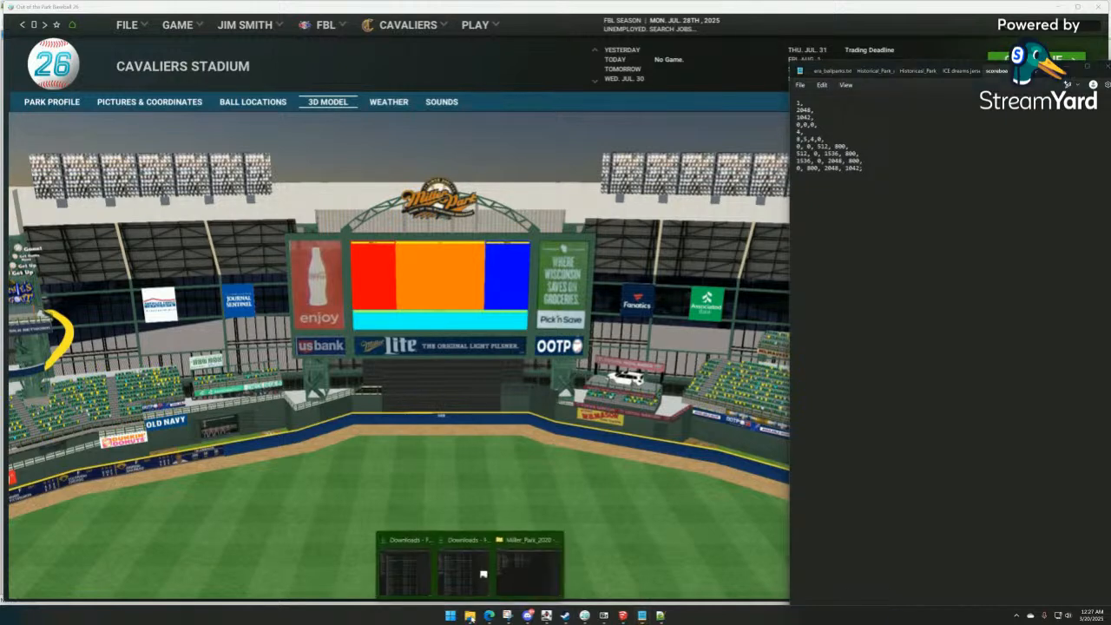
click(515, 452)
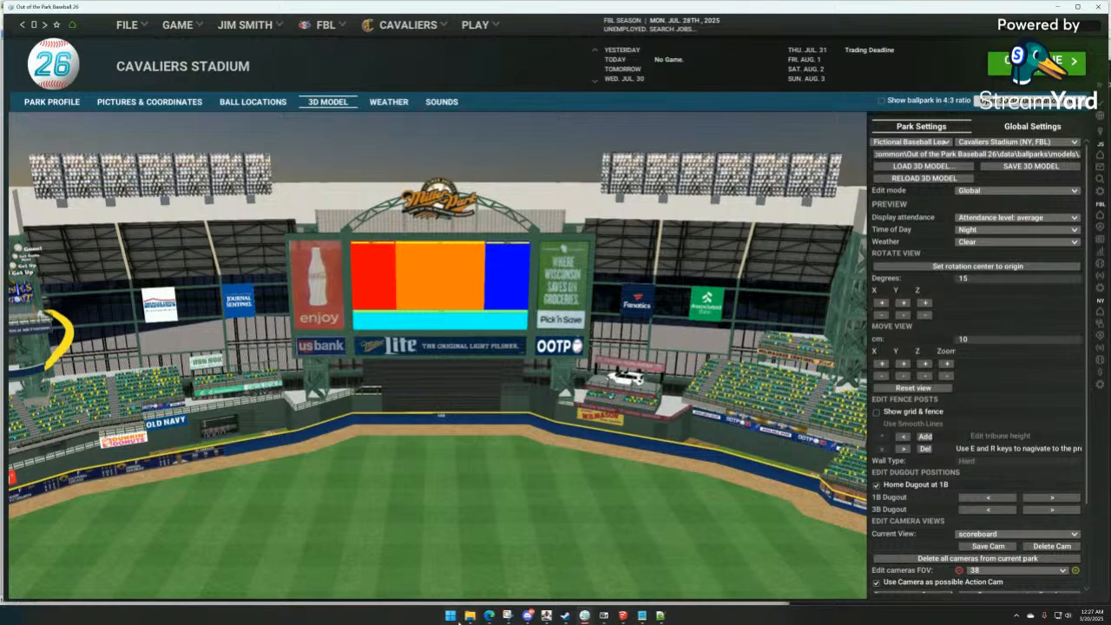
mouse_move(469, 615)
mouse_move(462, 564)
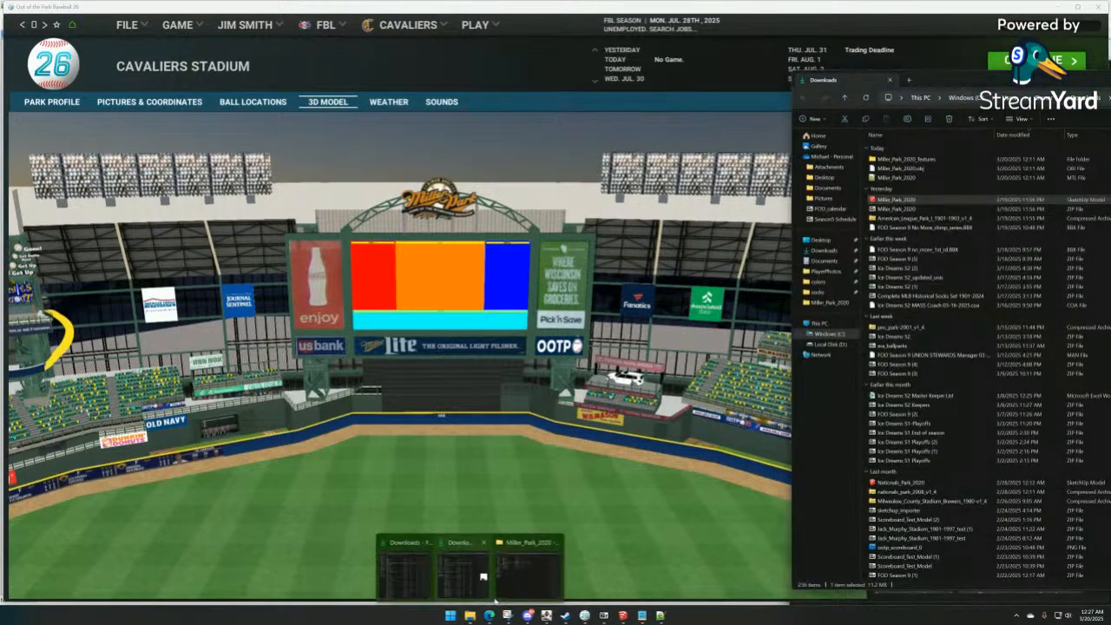
click(525, 568)
click(424, 94)
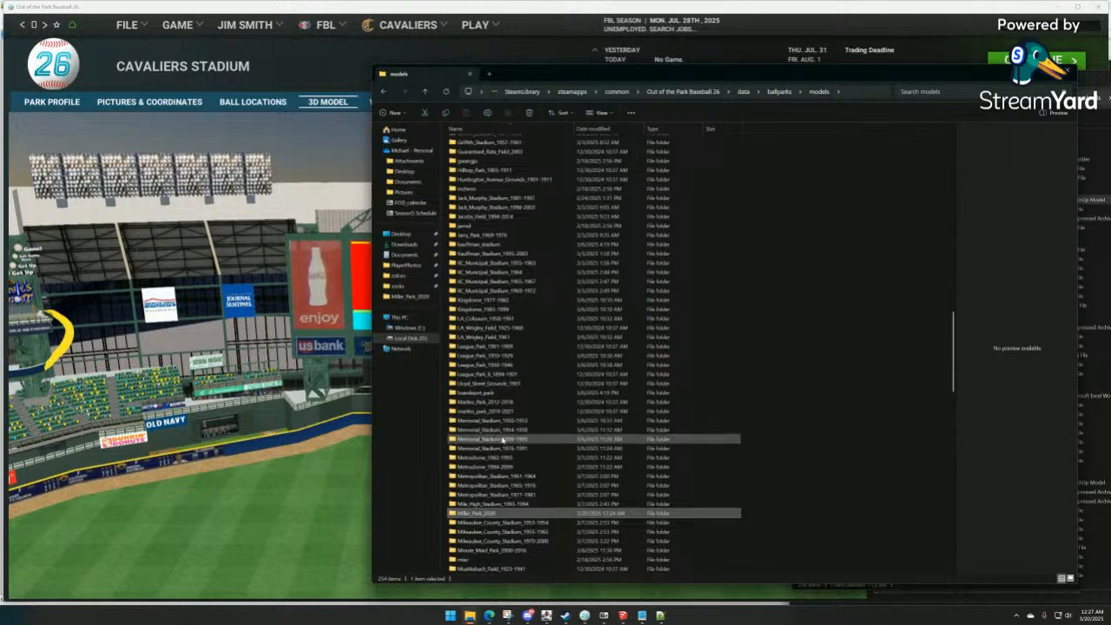
double_click(502, 440)
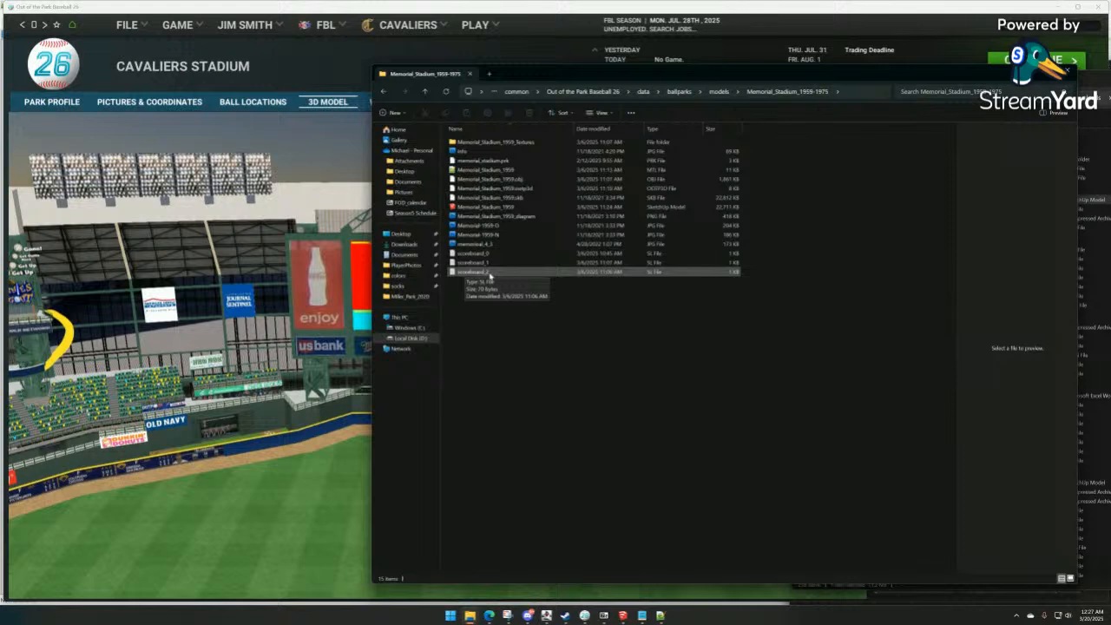
Read Memorial Stadium's scoreboard_0 layout file as a single-section example, close it and return to Out of the Park Baseball 26.
double_click(484, 254)
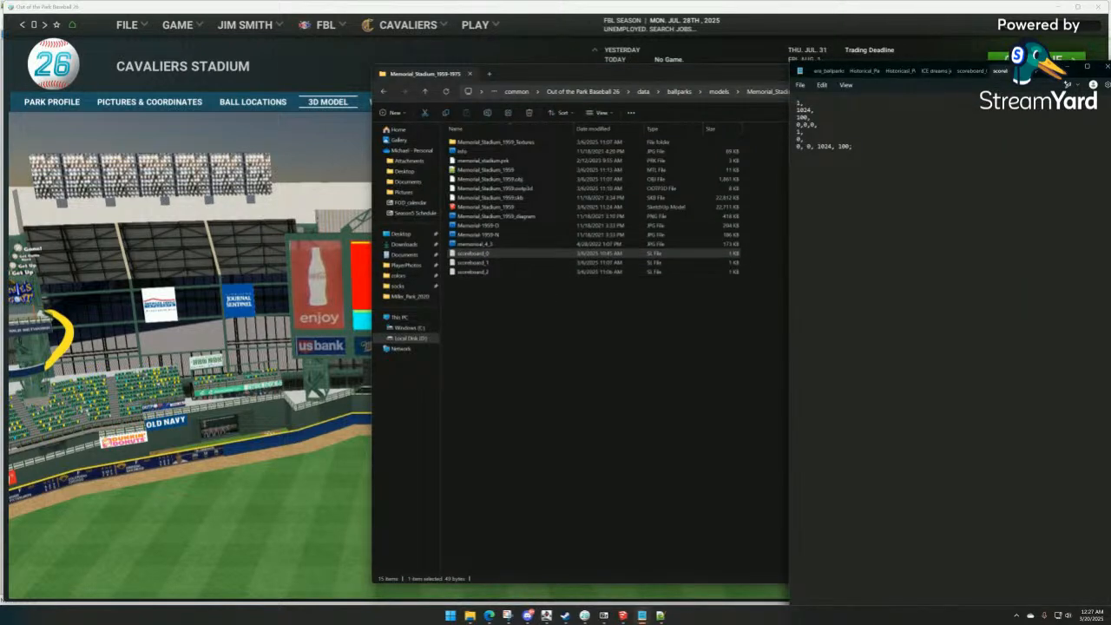
drag(1041, 74, 625, 90)
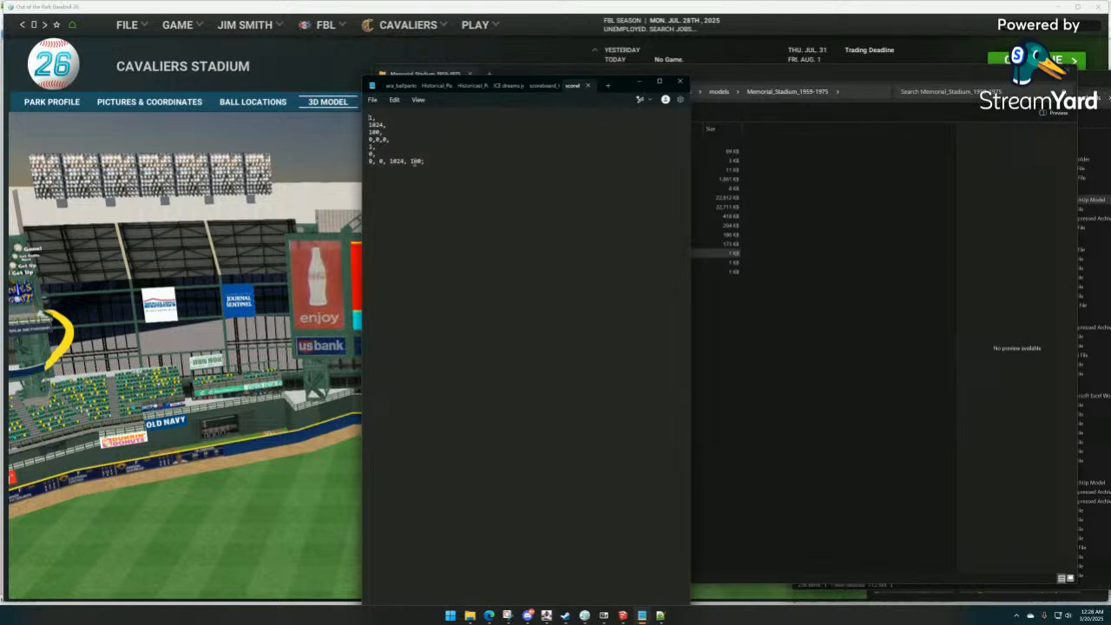
click(588, 85)
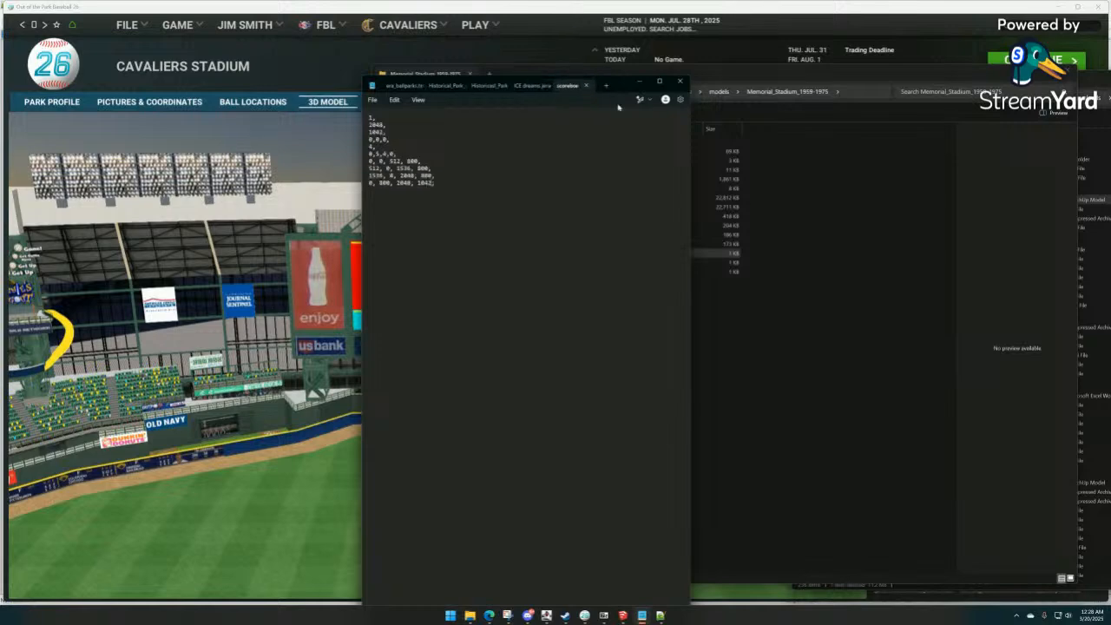
click(294, 352)
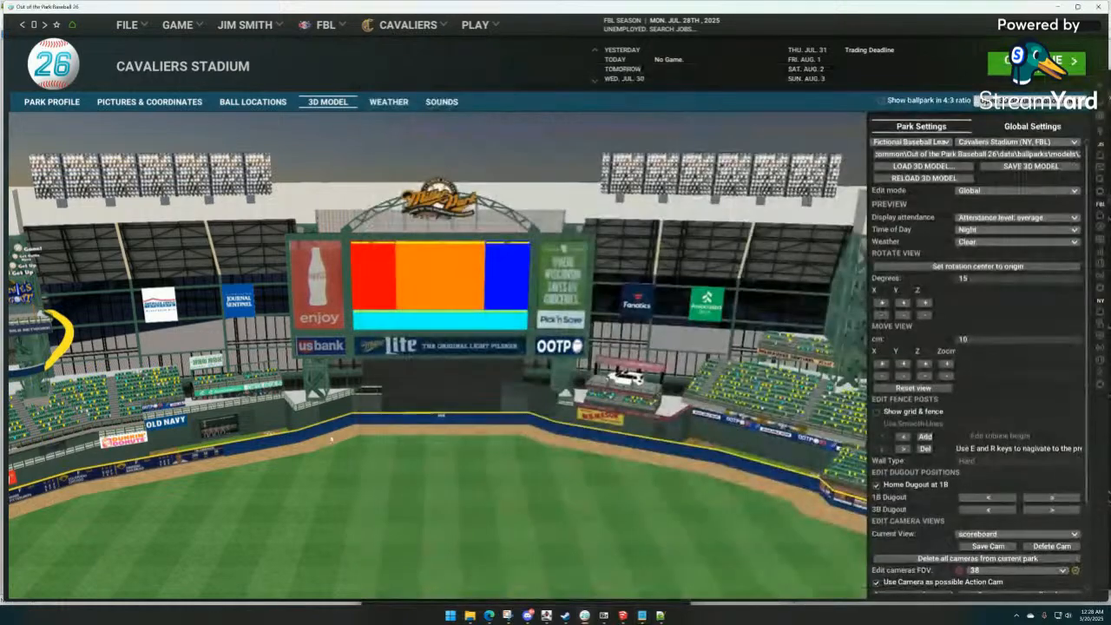
Switch to SketchUp, remove the white placeholder face over the original Miller Park scoreboard image, and try a line from the screen's corner.
click(621, 615)
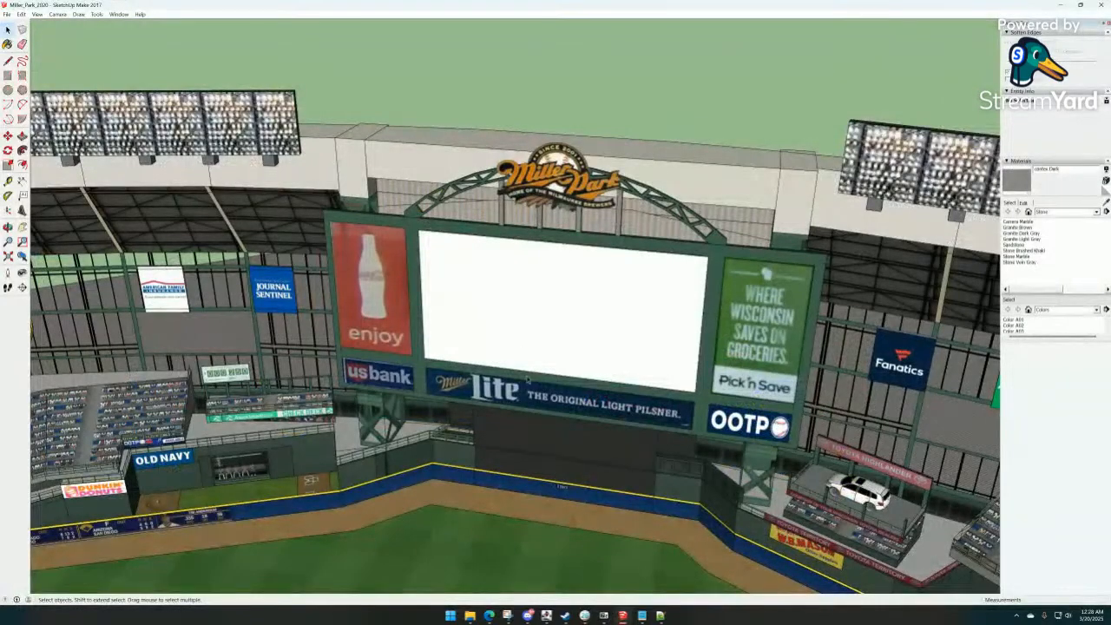
click(526, 339)
scroll(527, 340, up, 3)
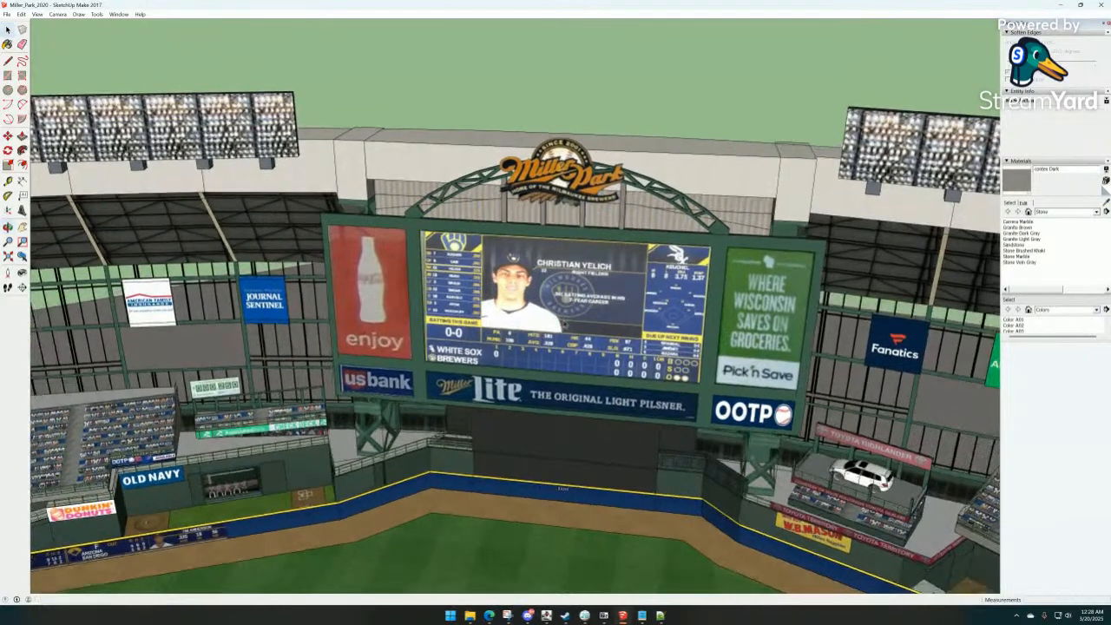
key(r)
key(l)
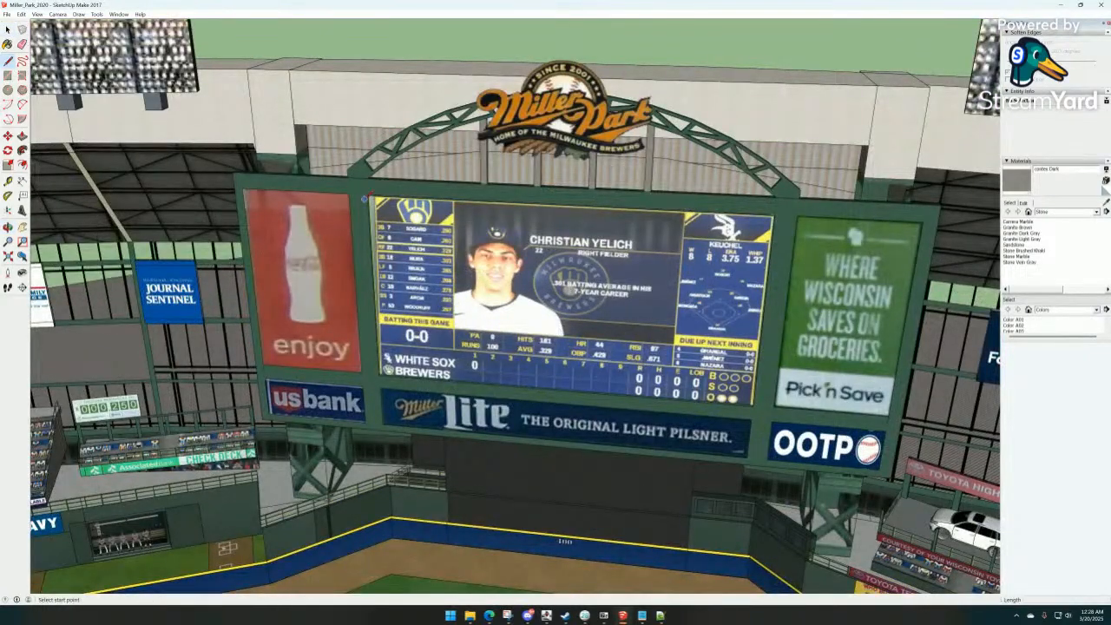
click(370, 198)
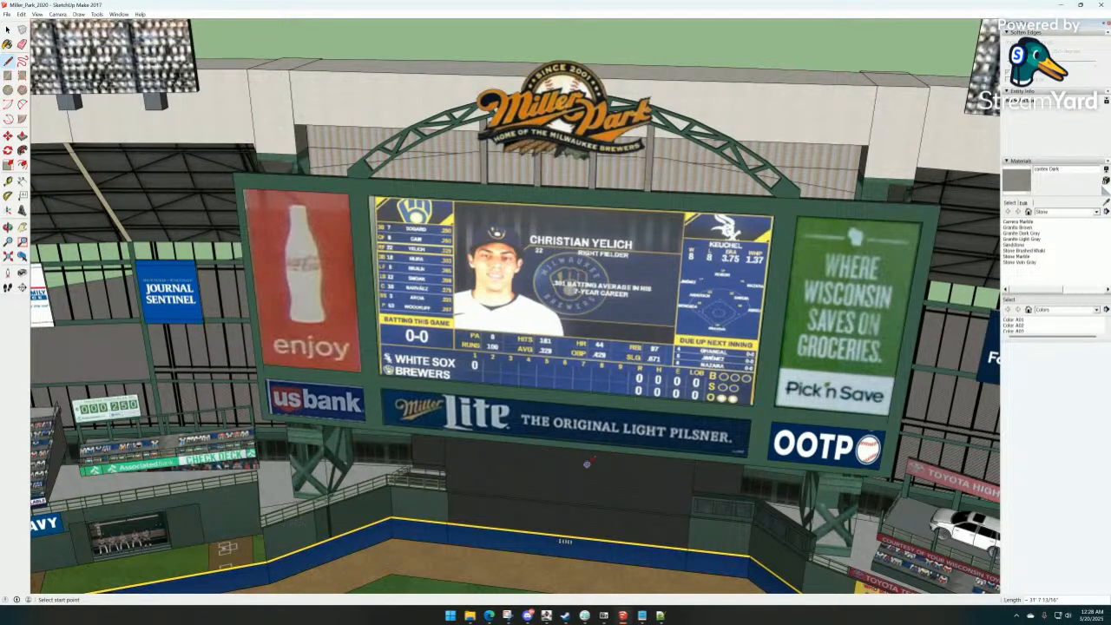
Look over the Miller_Park_2020 material file, and open the Griffith_Stadium_1957-1961 model folder to view its scoreboard files.
click(662, 616)
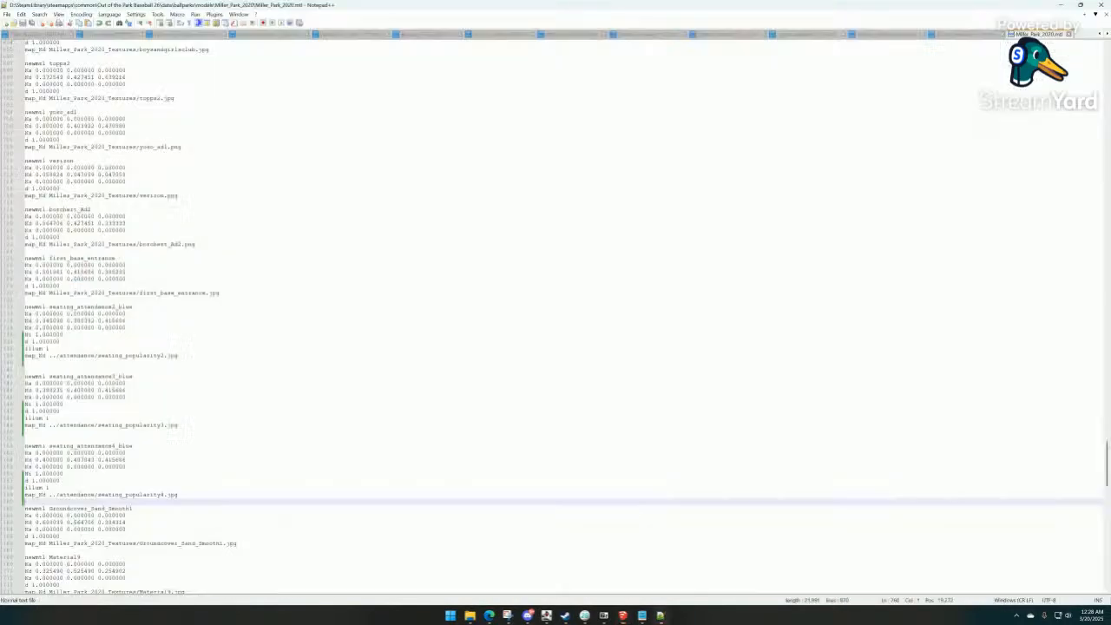
click(664, 617)
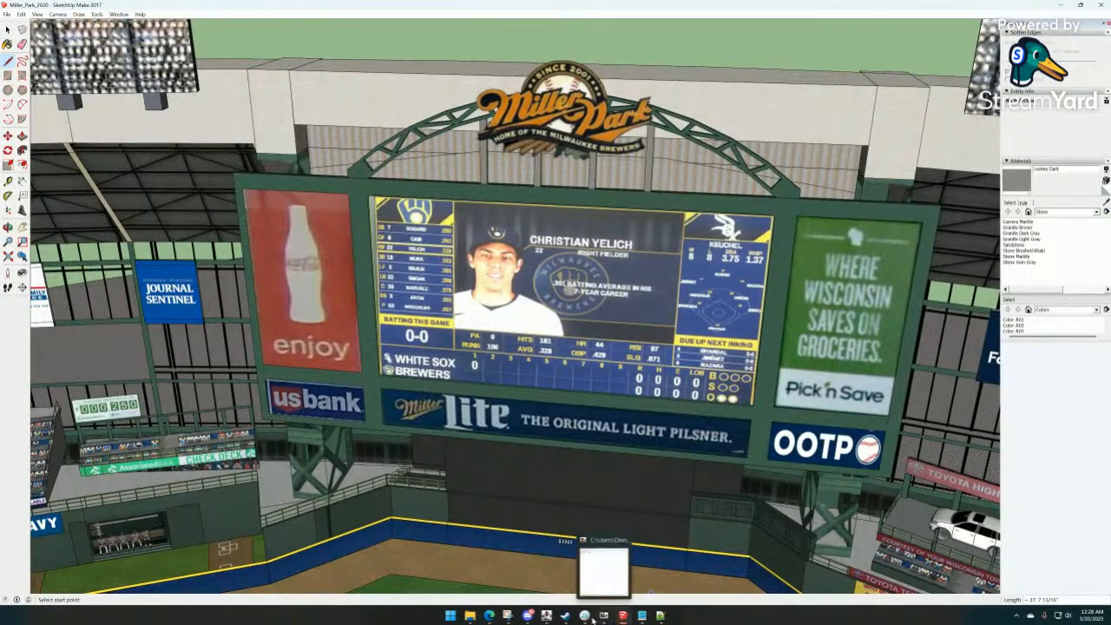
mouse_move(470, 616)
click(515, 592)
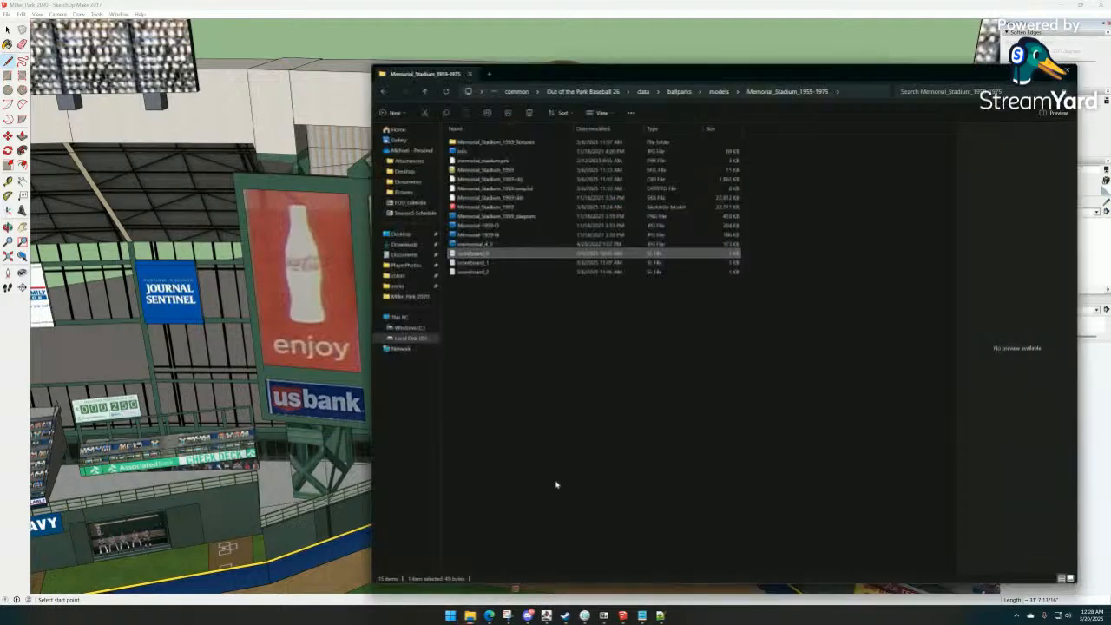
click(425, 92)
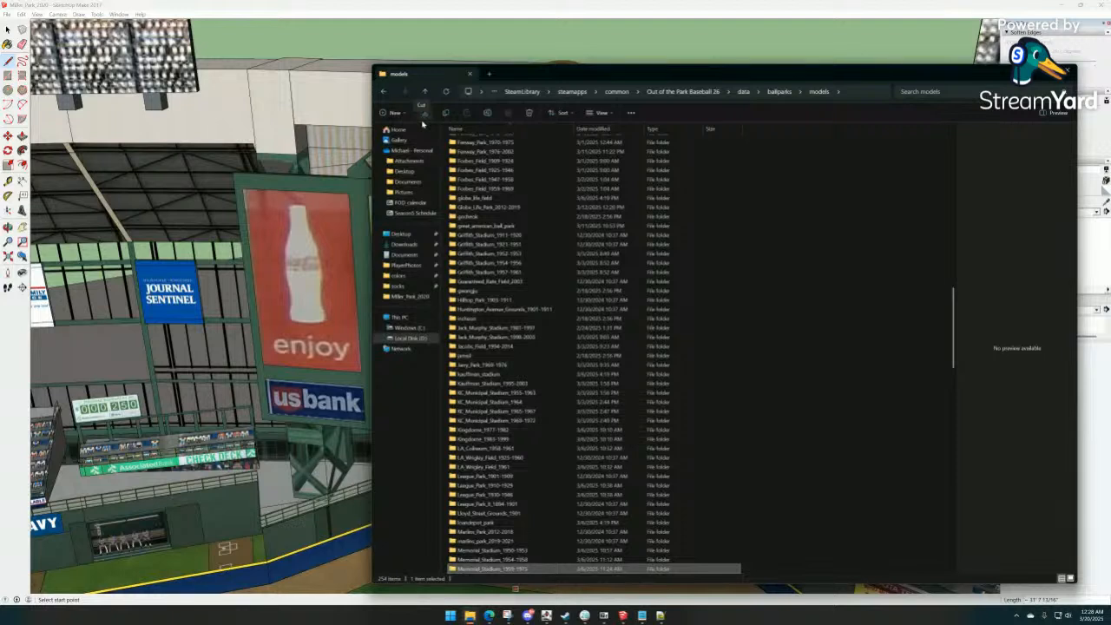
double_click(488, 273)
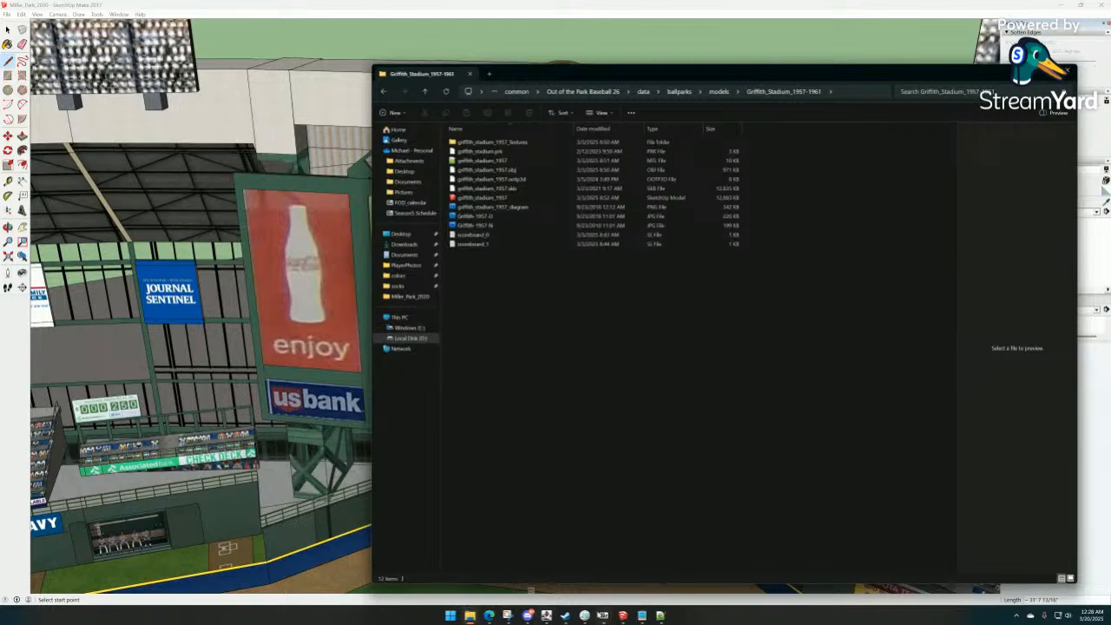
Switch to Out of the Park Baseball 26 and preview the 3D model of Swallows Stadium (DAL, FBL).
click(584, 615)
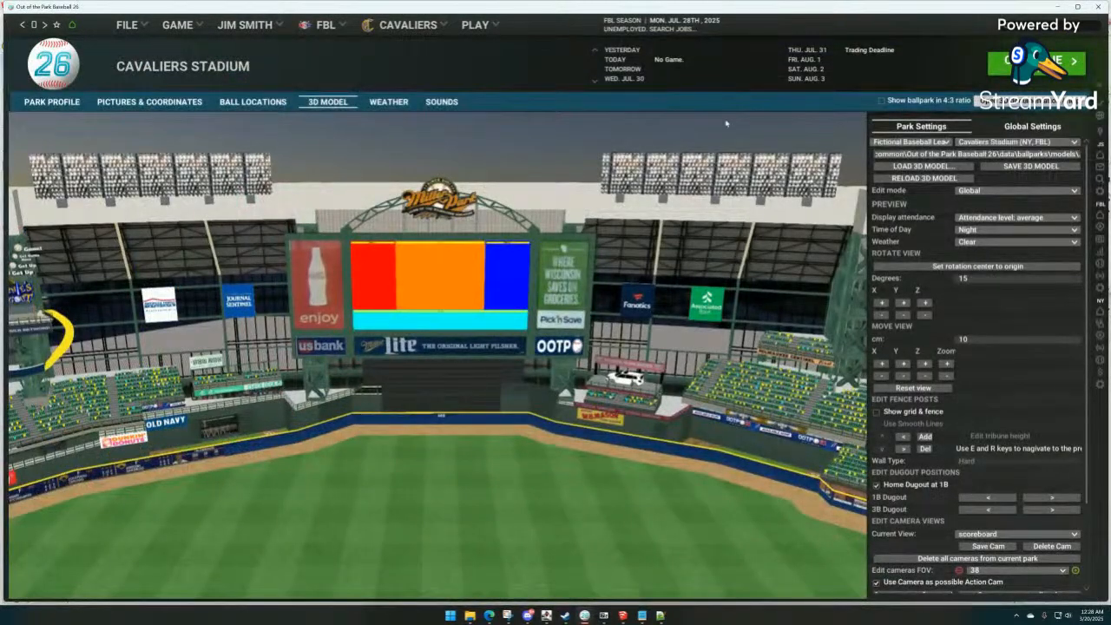
click(1011, 141)
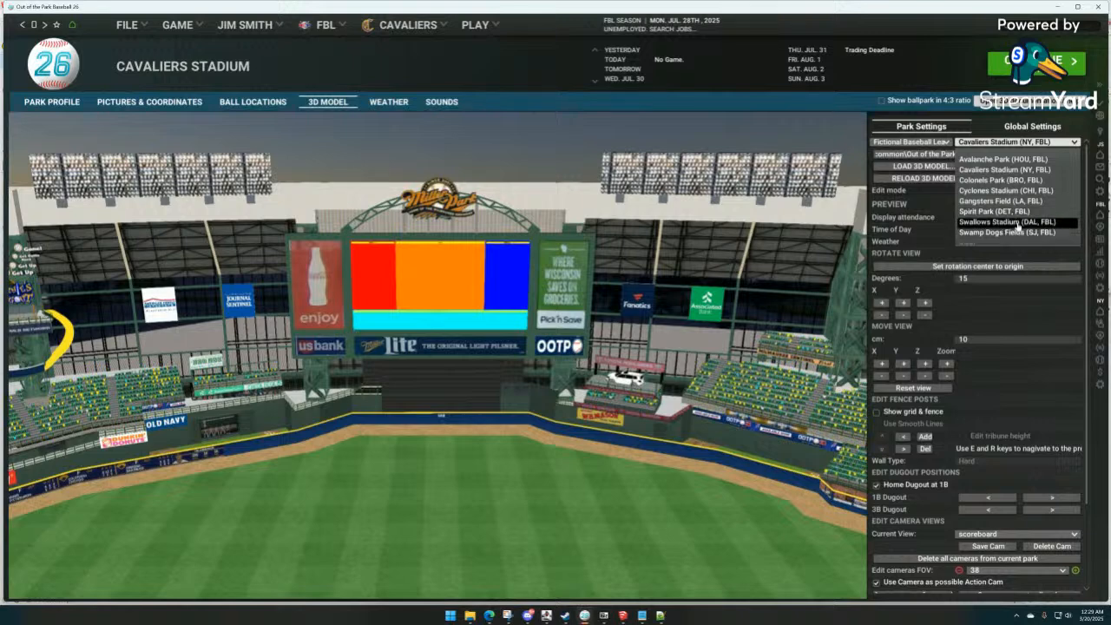
click(1007, 222)
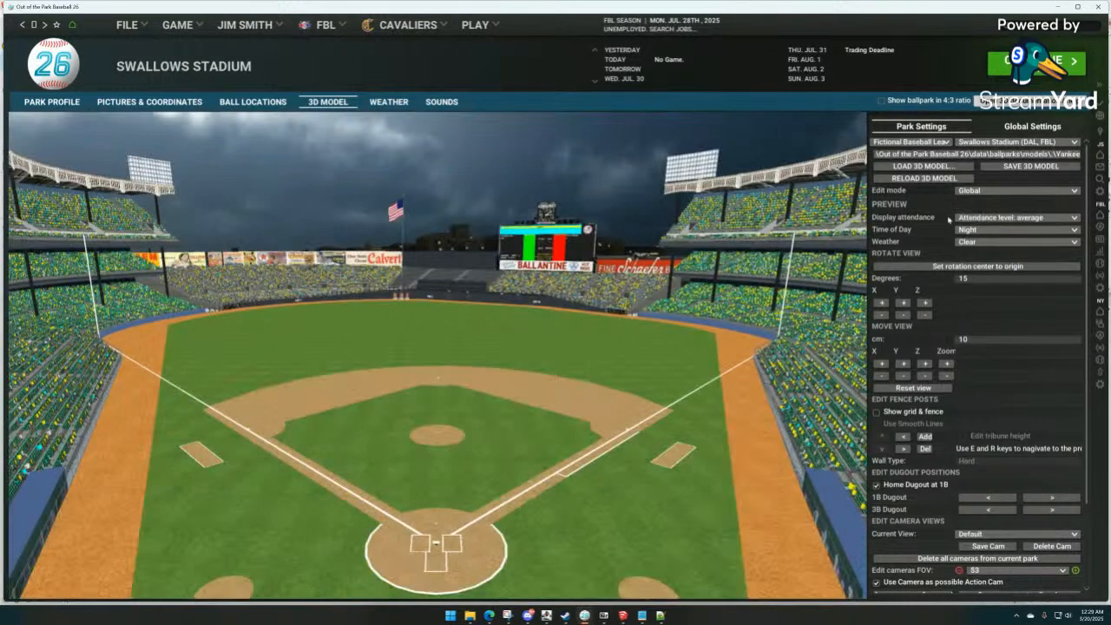
Examine the live scoreboard areas on the Swallows Stadium outfield board up close and from a distance.
drag(596, 289, 574, 389)
drag(573, 318, 505, 598)
drag(494, 222, 492, 263)
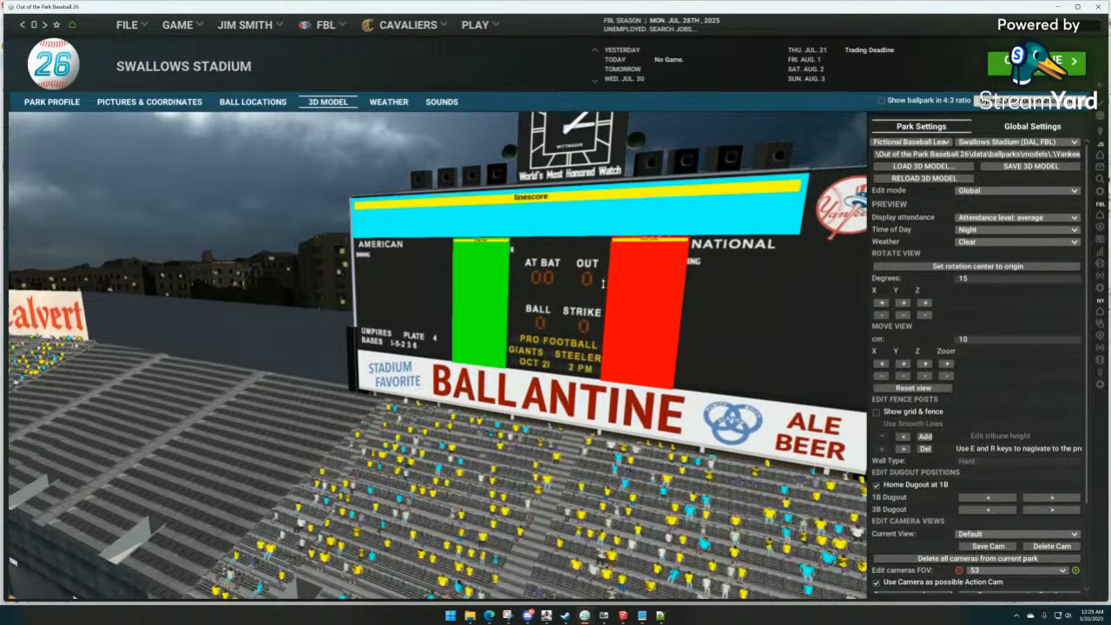
scroll(599, 286, down, 3)
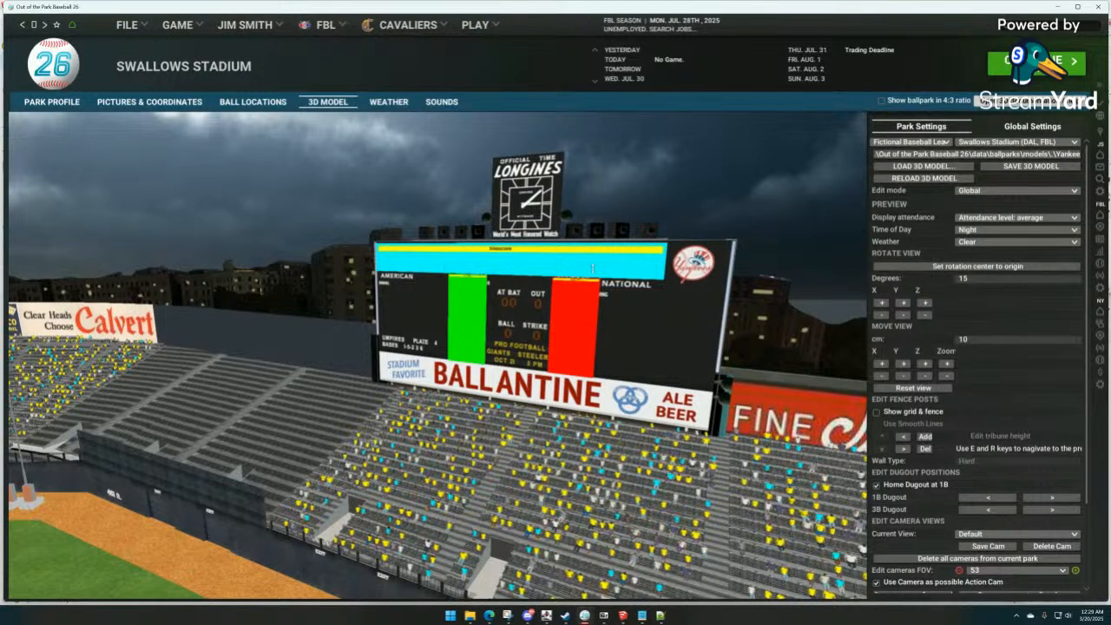
scroll(478, 299, down, 1)
scroll(479, 298, up, 3)
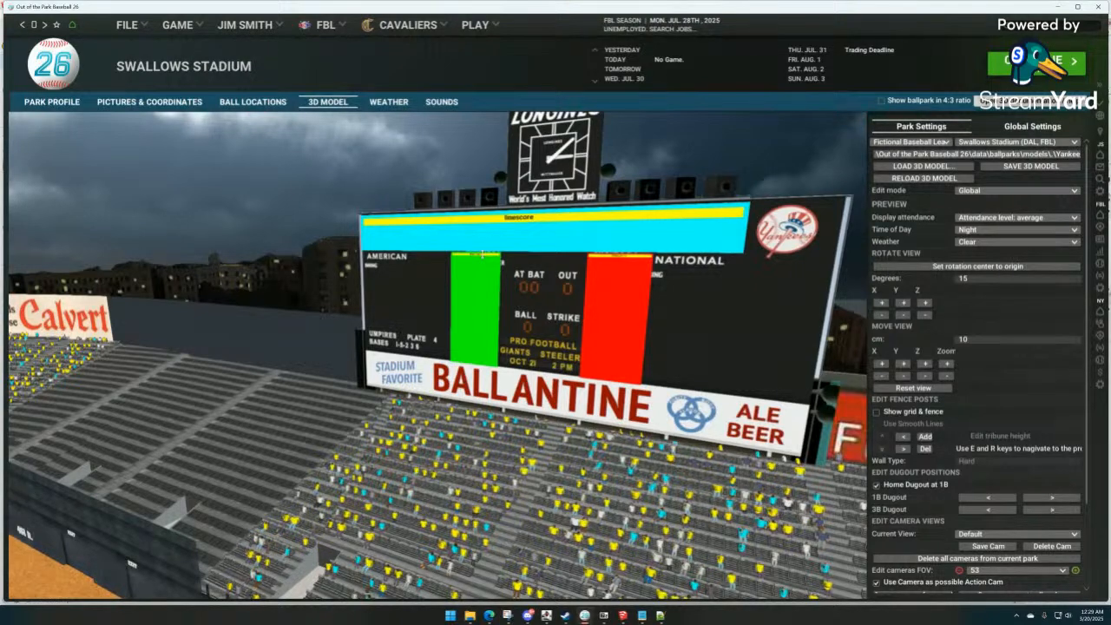
scroll(481, 340, up, 2)
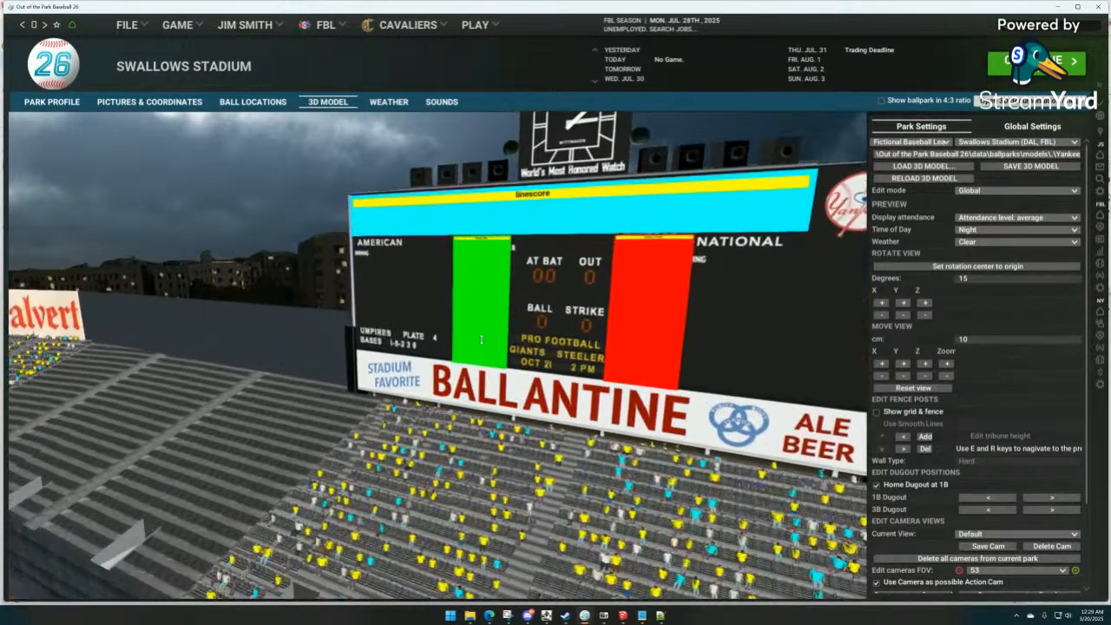
scroll(480, 339, down, 3)
drag(509, 446, 506, 480)
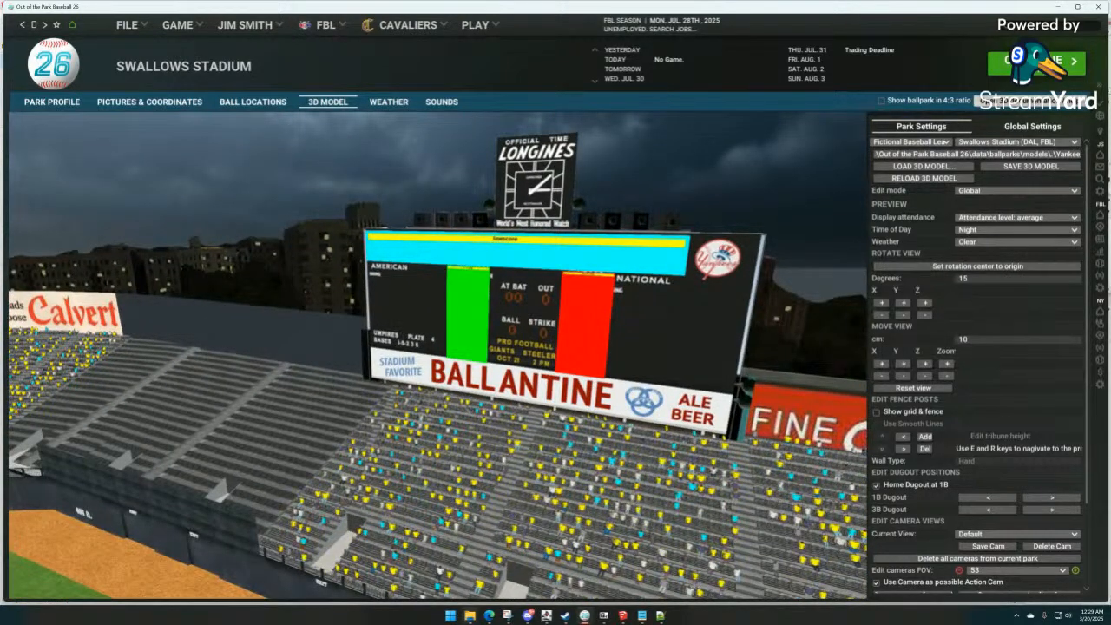
Switch to the StreamYard studio page in the browser and end the live stream.
mouse_move(546, 616)
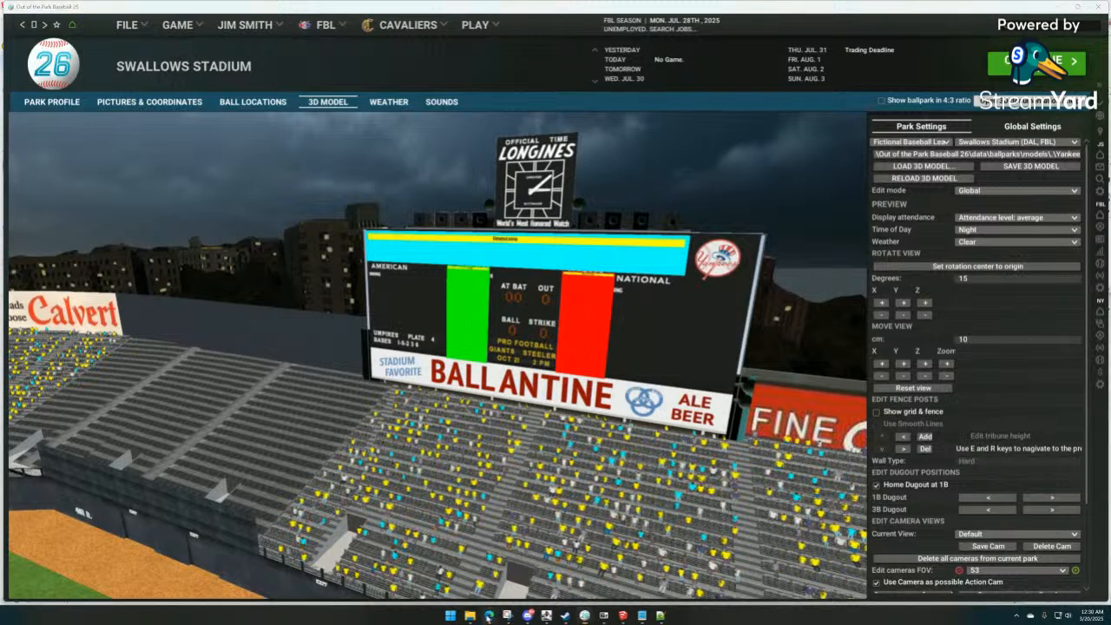
mouse_move(489, 616)
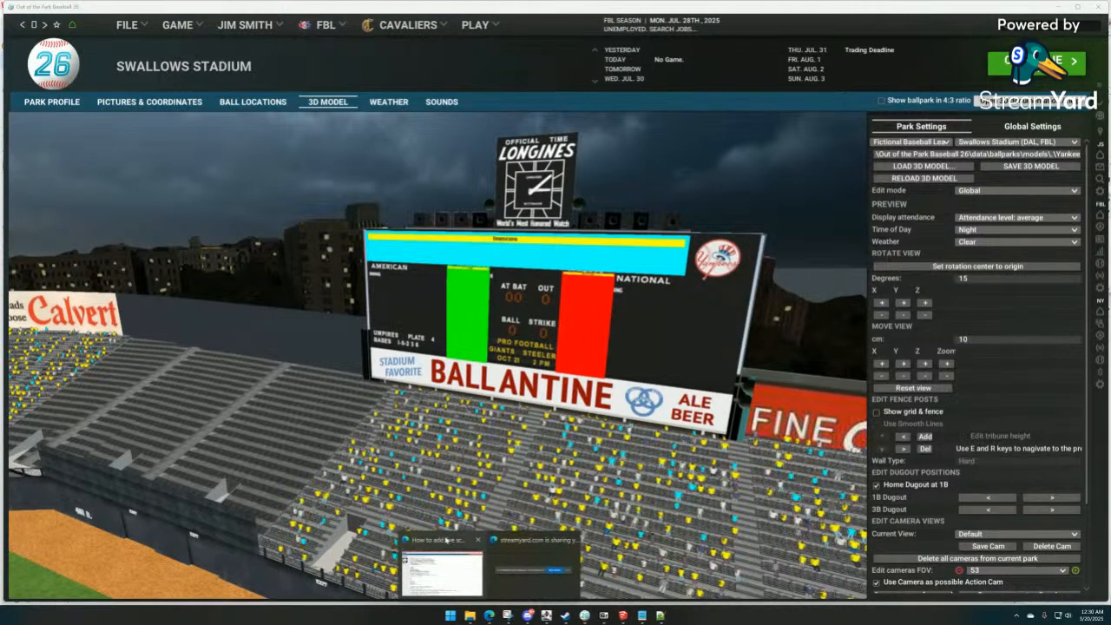
click(527, 544)
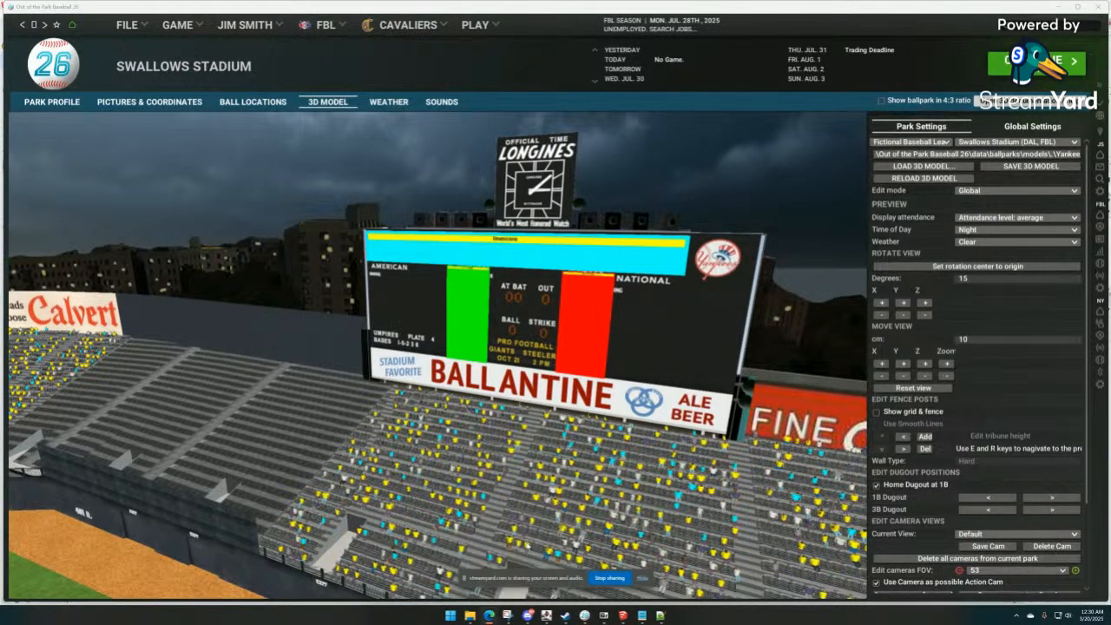
mouse_move(488, 615)
click(441, 562)
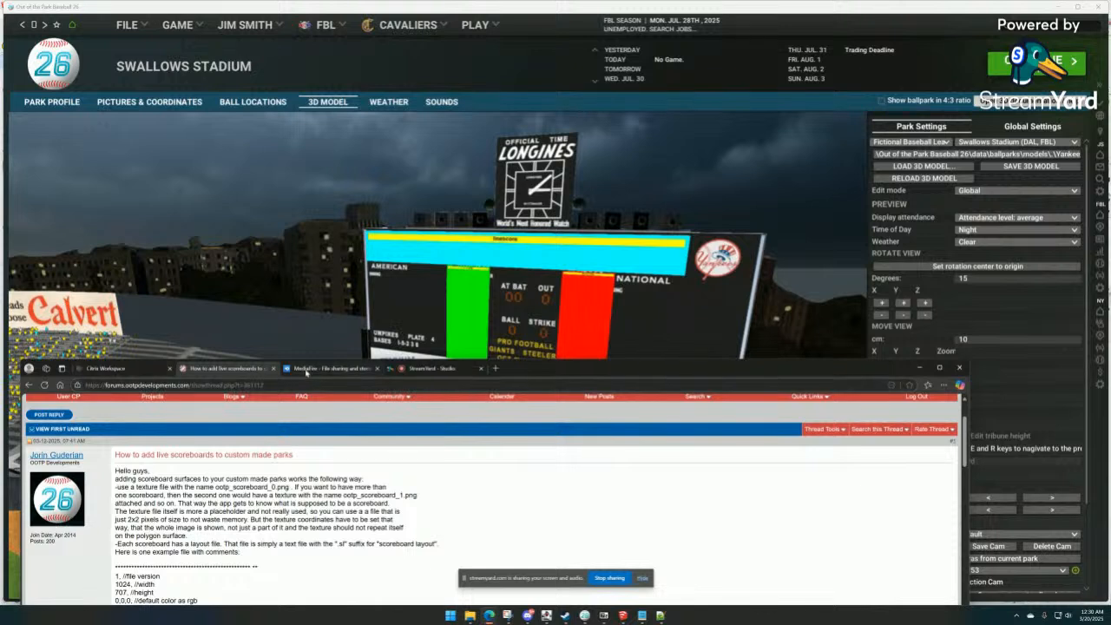
click(425, 368)
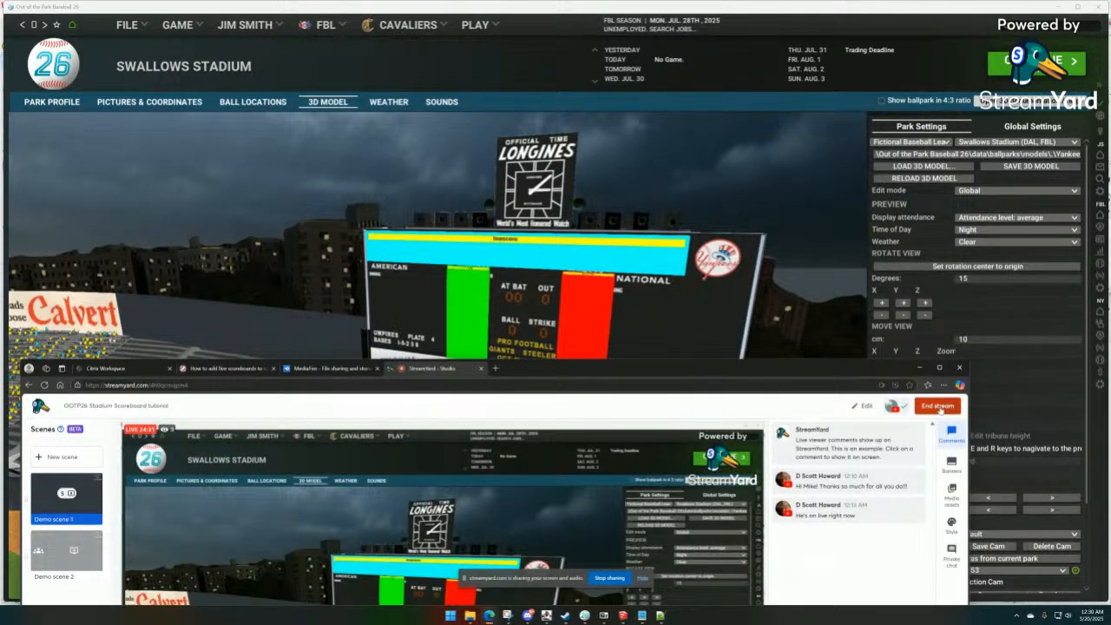
click(939, 406)
click(936, 507)
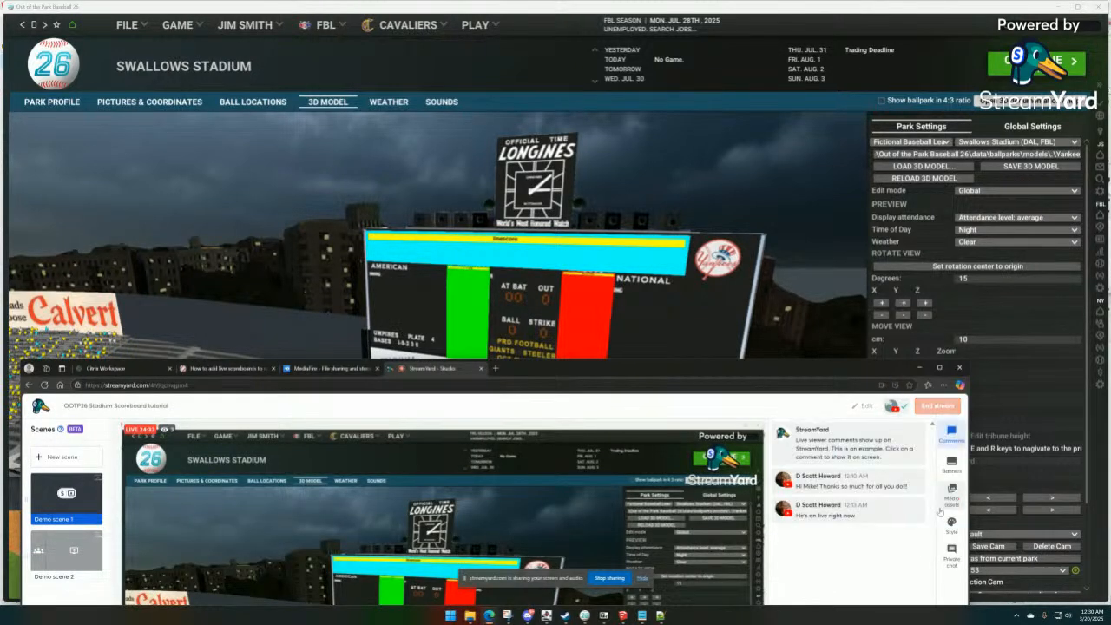